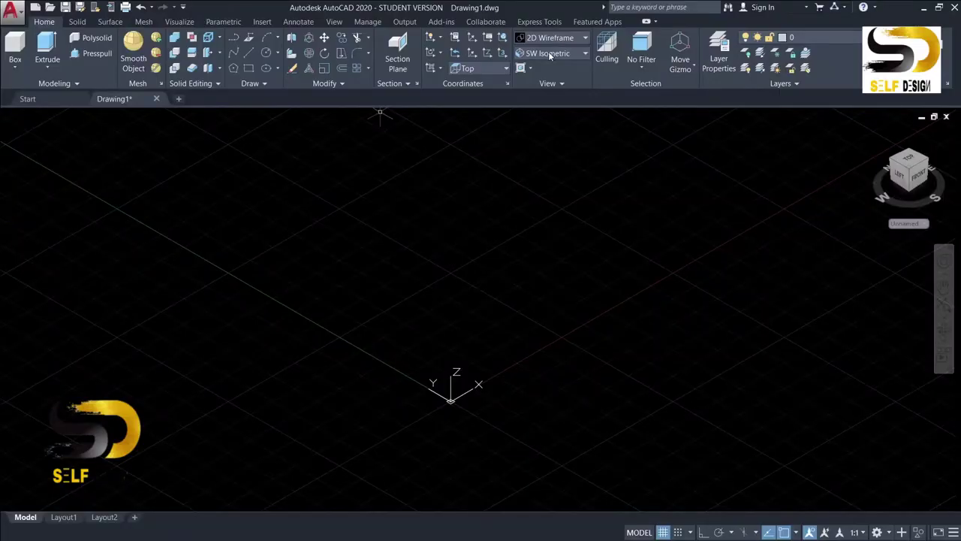
Open the View Controls dropdown (currently SW Isometric) in the empty Drawing1.
left_click(550, 54)
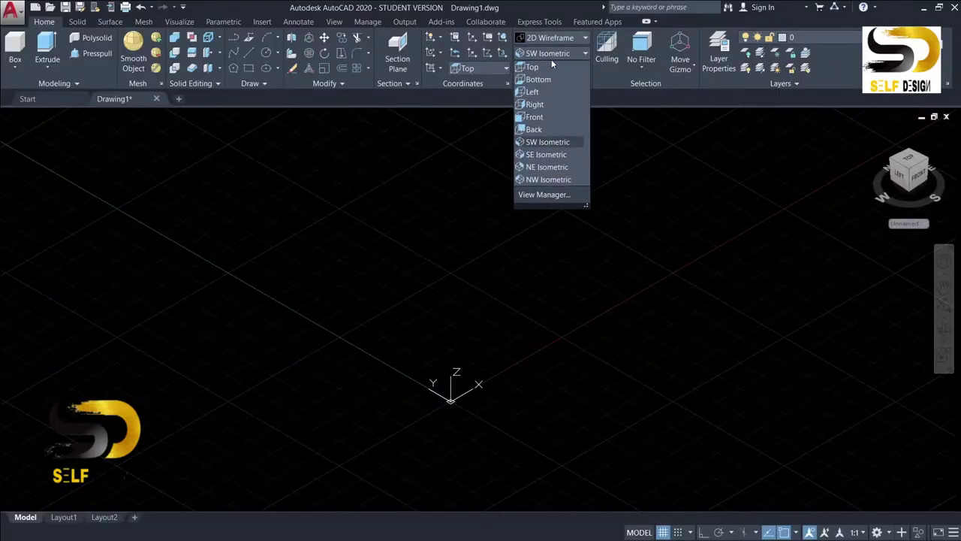
Switch to the Top view and place a radius-16 circle in the middle of the drawing area.
left_click(548, 67)
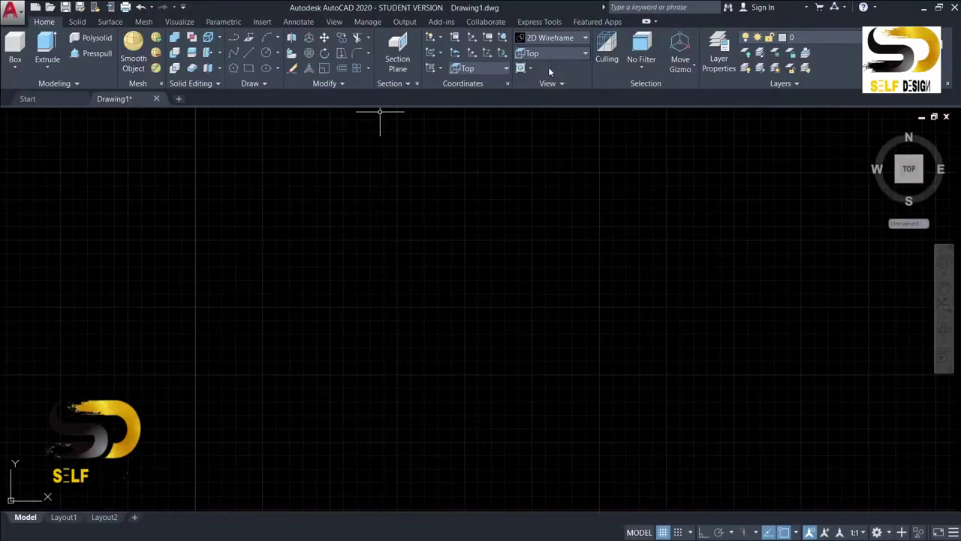
left_click(266, 52)
left_click(494, 274)
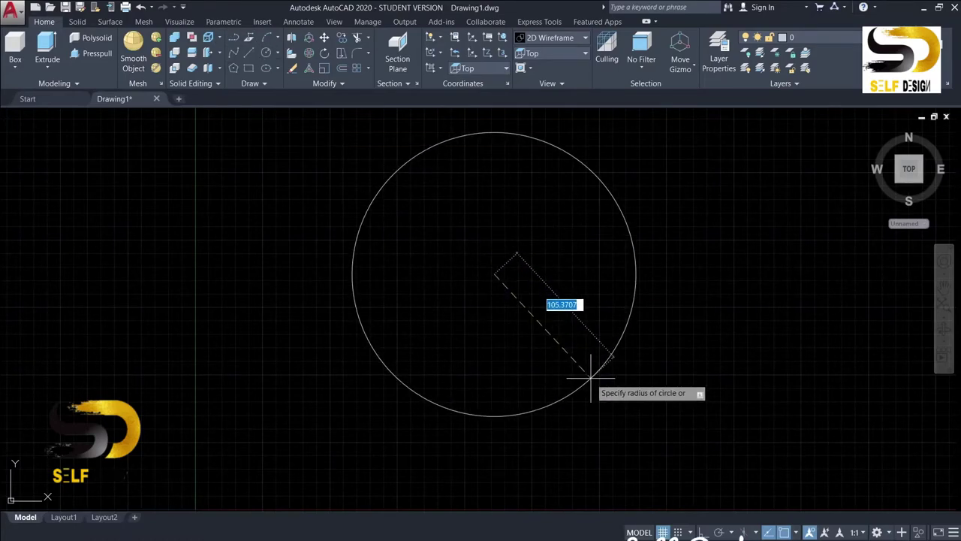
type("16")
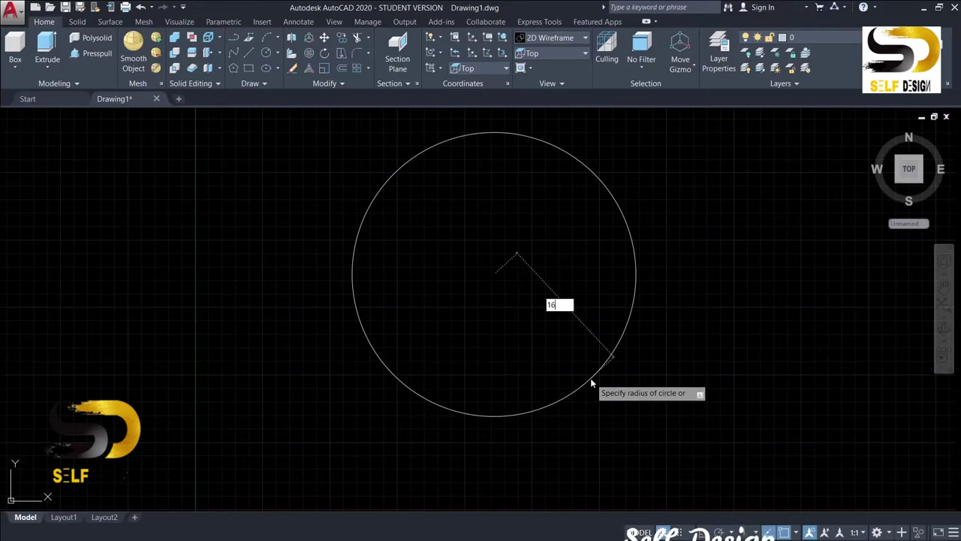
key("Return")
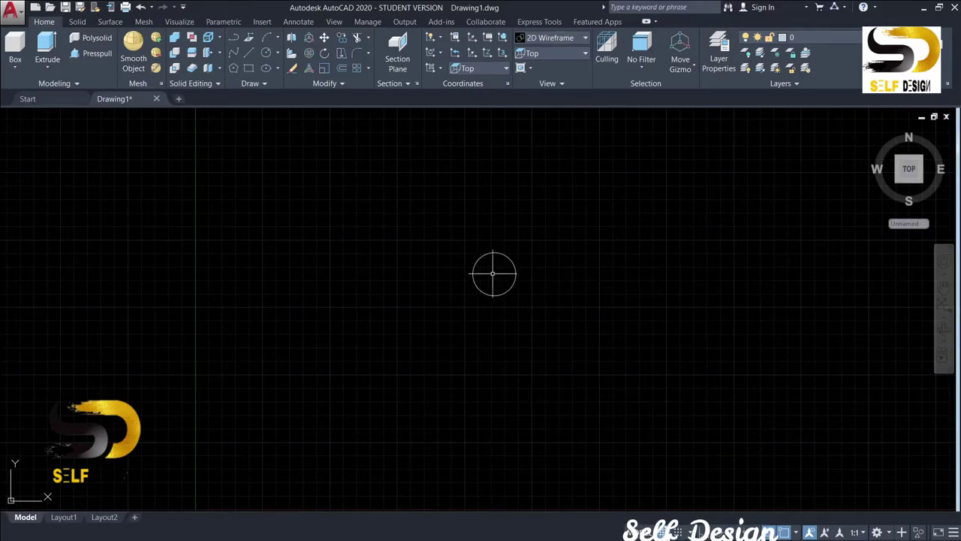
scroll(493, 273, "up", 2)
scroll(493, 273, "up", 4)
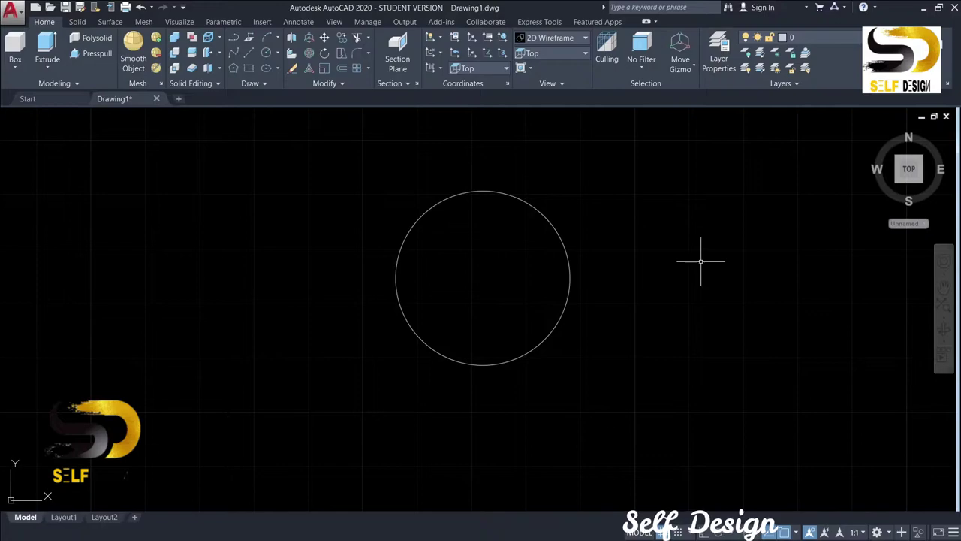
With Ortho on, draw an L-shaped helper line from the circle centre: 6 left, then down.
left_click(234, 38)
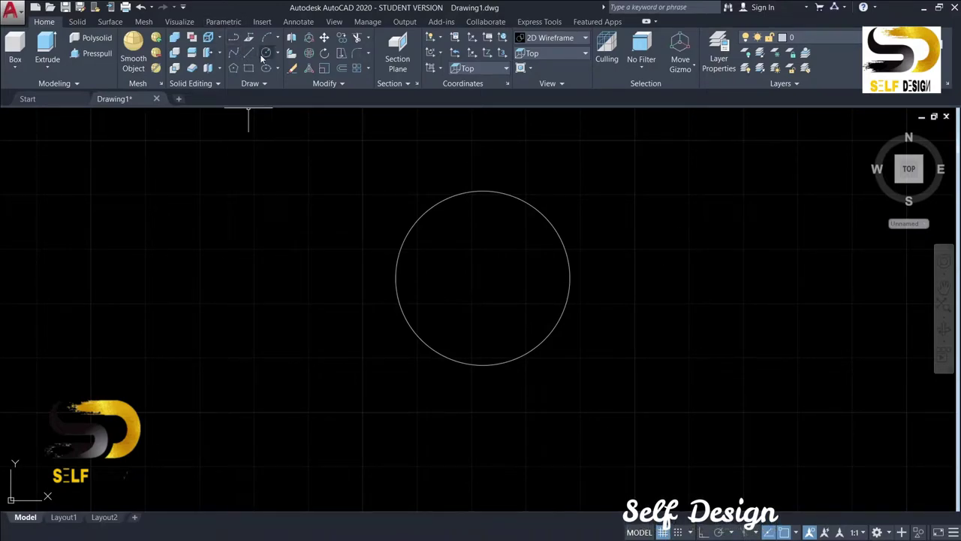
left_click(483, 277)
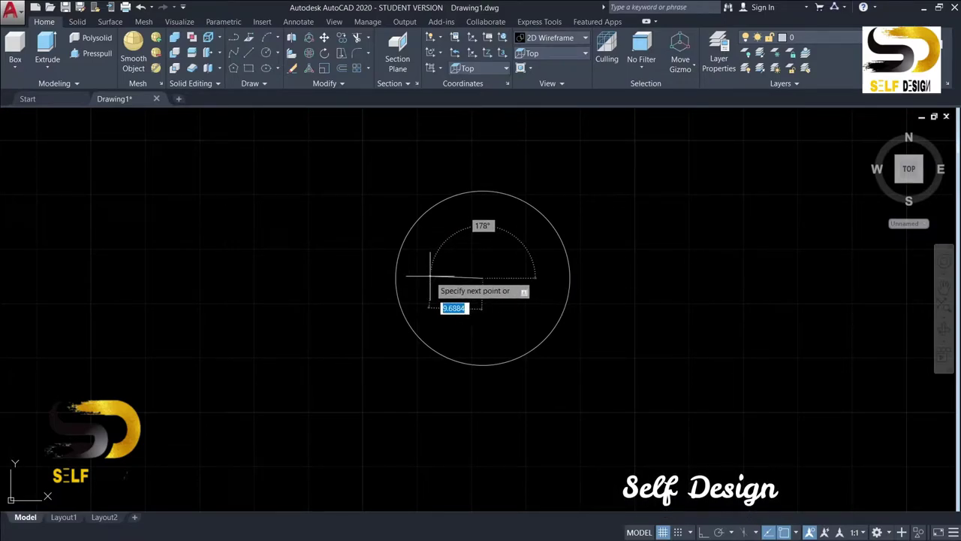
key("F8")
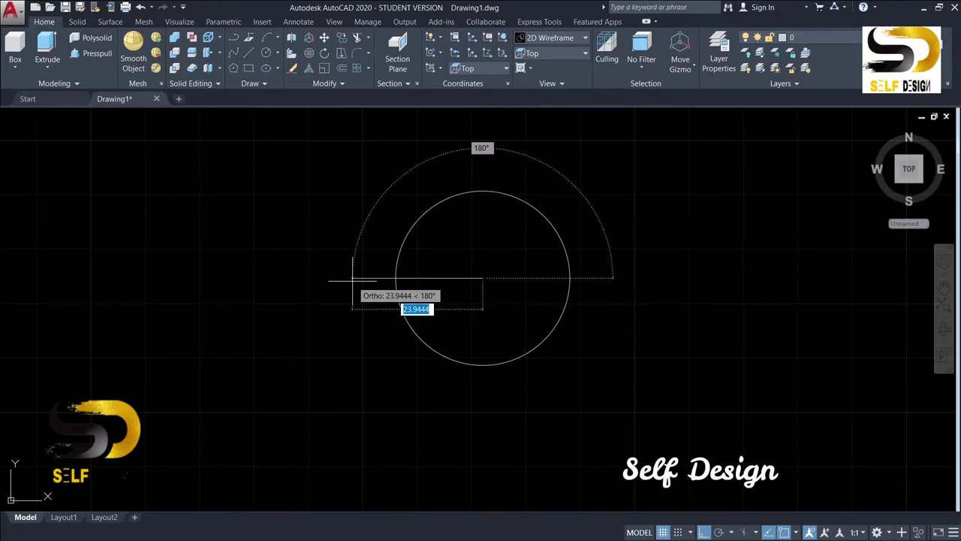
type("6")
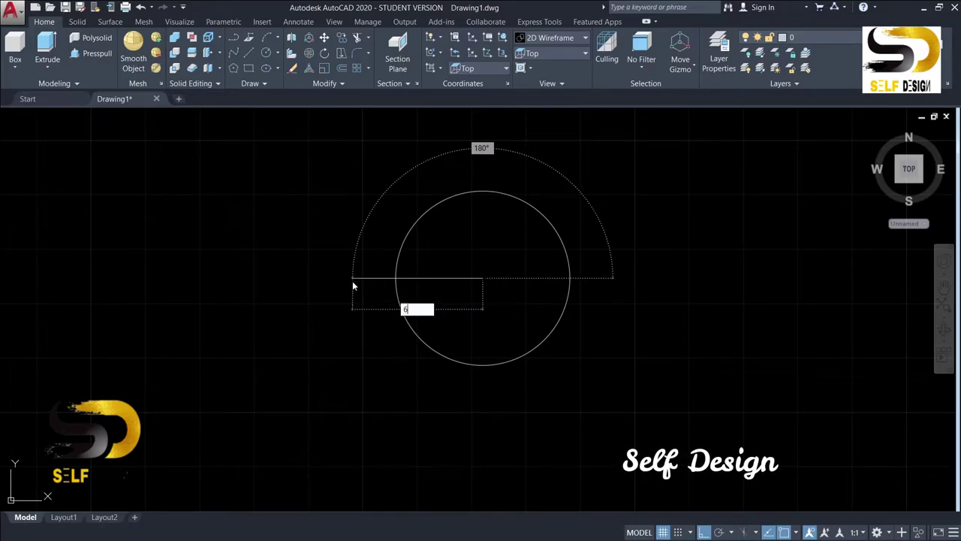
key("Return")
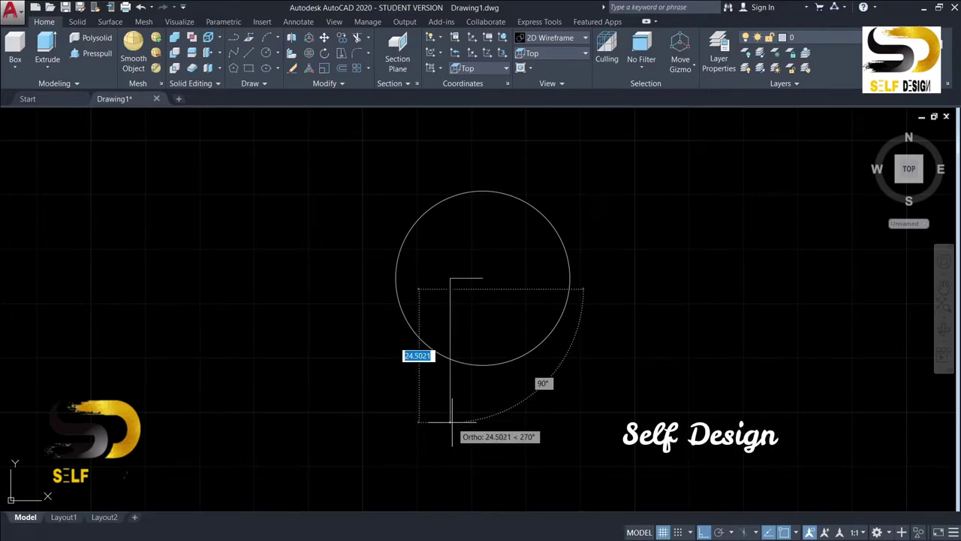
key("Escape")
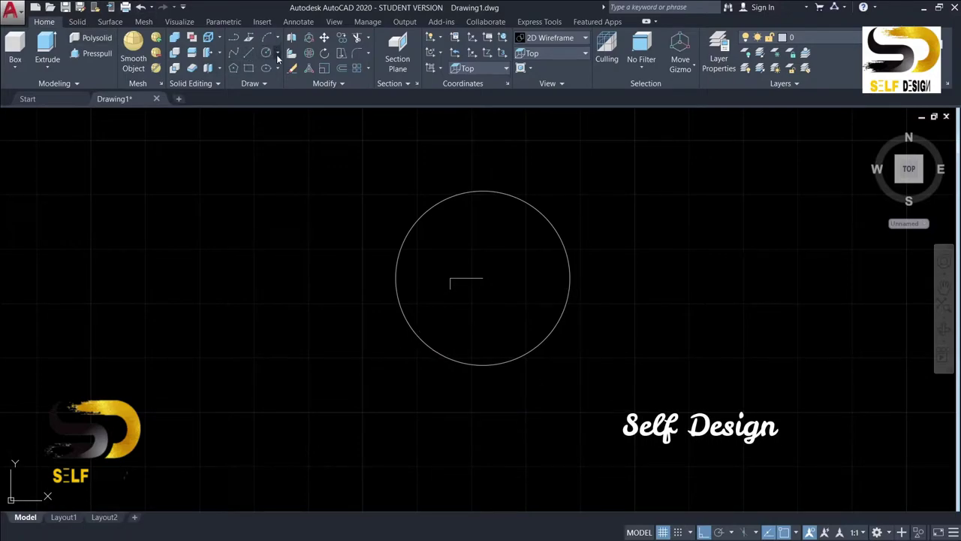
left_click(277, 55)
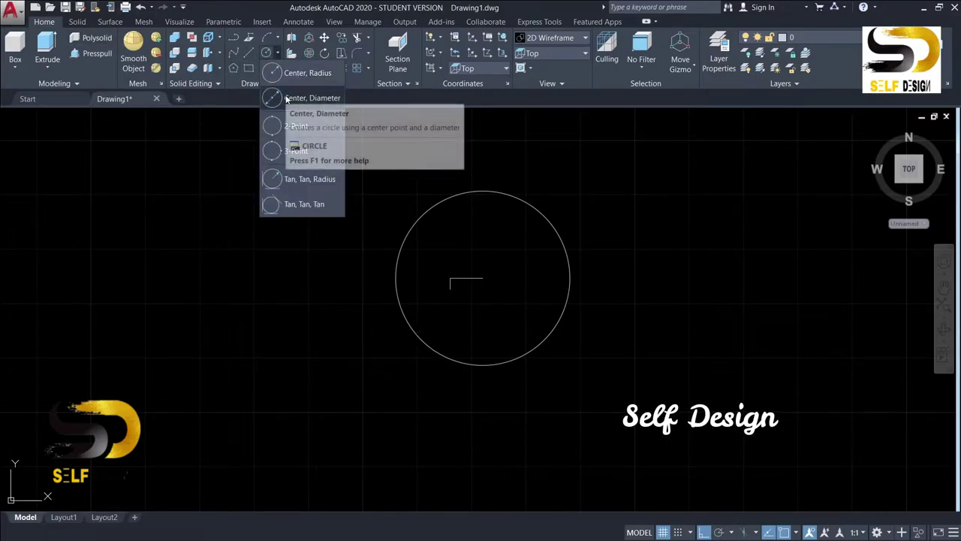
Draw a radius-13 circle centred at the helper line's end point.
left_click(292, 74)
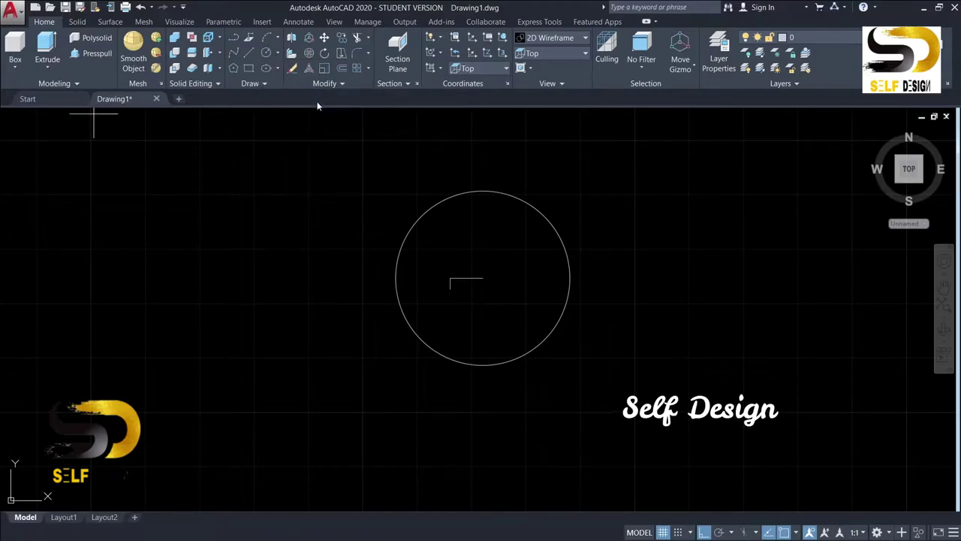
left_click(450, 288)
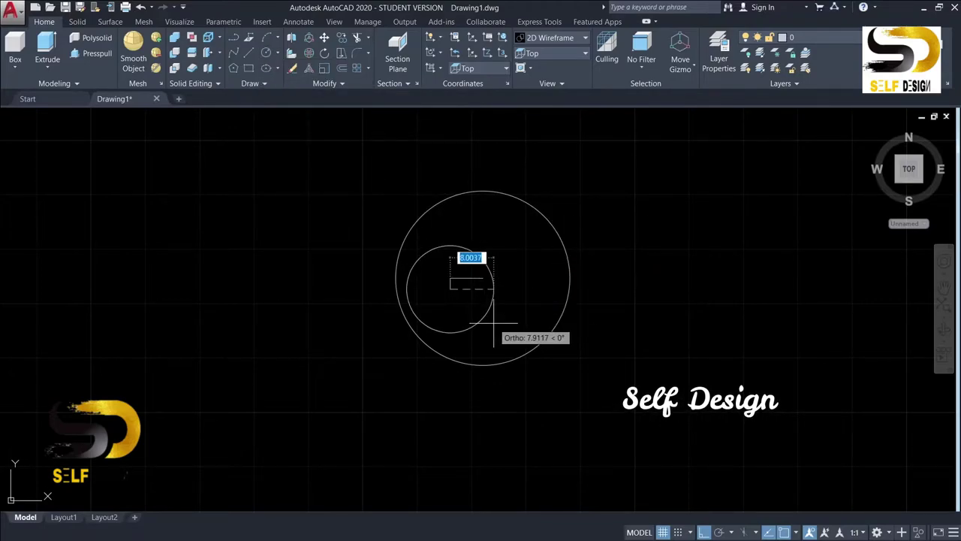
type("13")
key("Return")
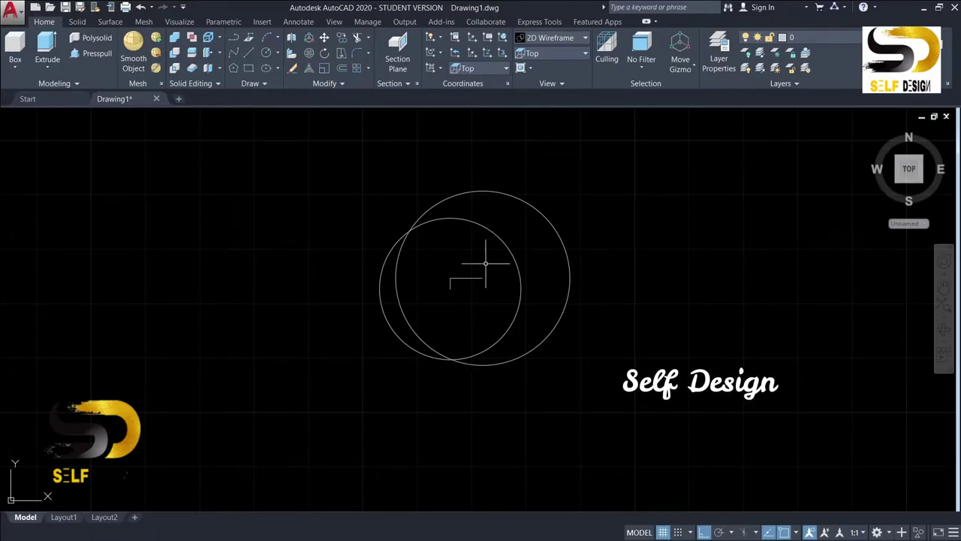
Window-select the L-shaped helper lines and delete them.
left_click(428, 269)
left_click(506, 291)
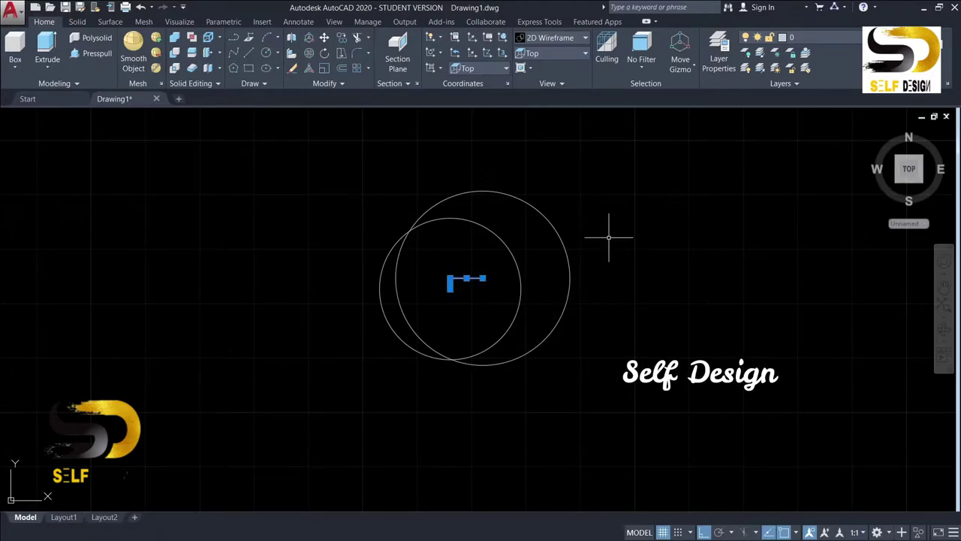
key("Delete")
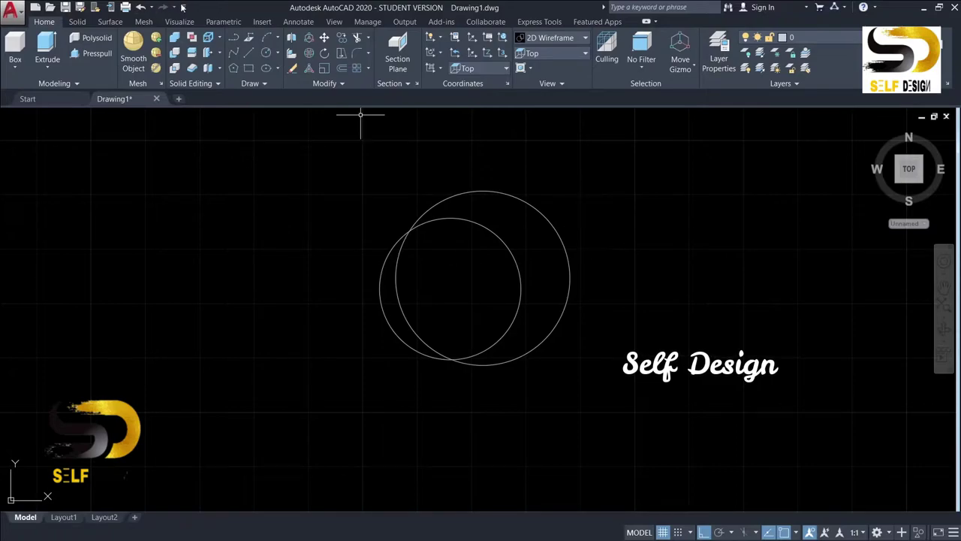
With Ortho off, draw a line from the large circle's centre at 163° across both circles.
left_click(252, 54)
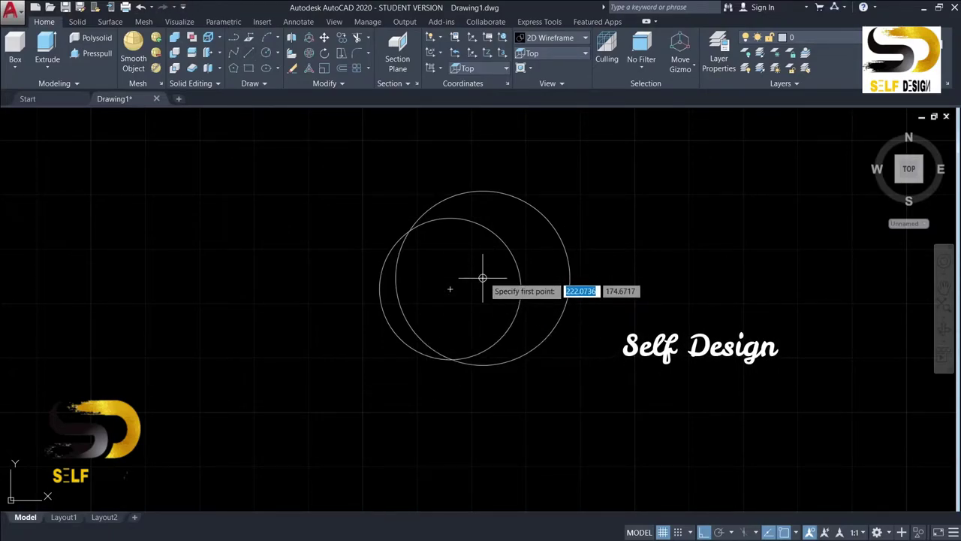
left_click(482, 278)
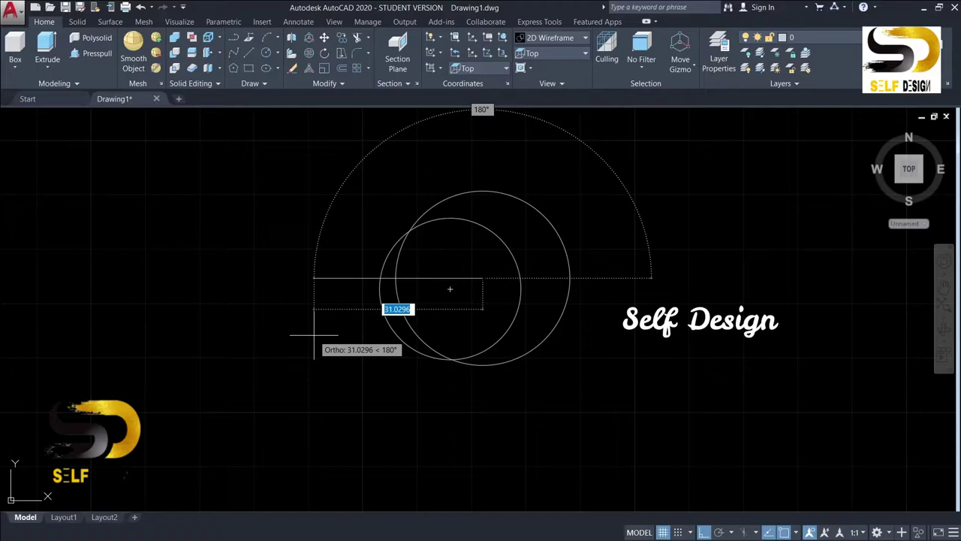
key("F8")
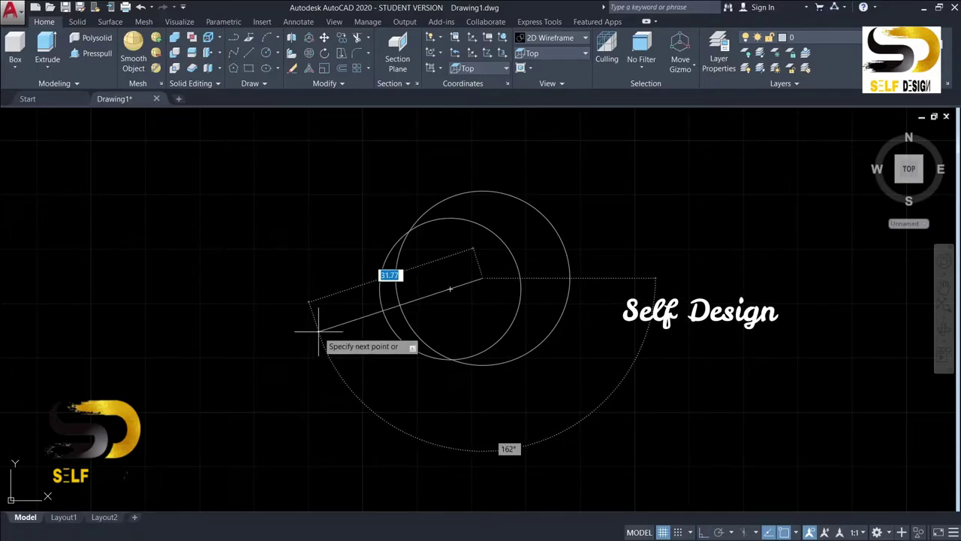
key("Tab")
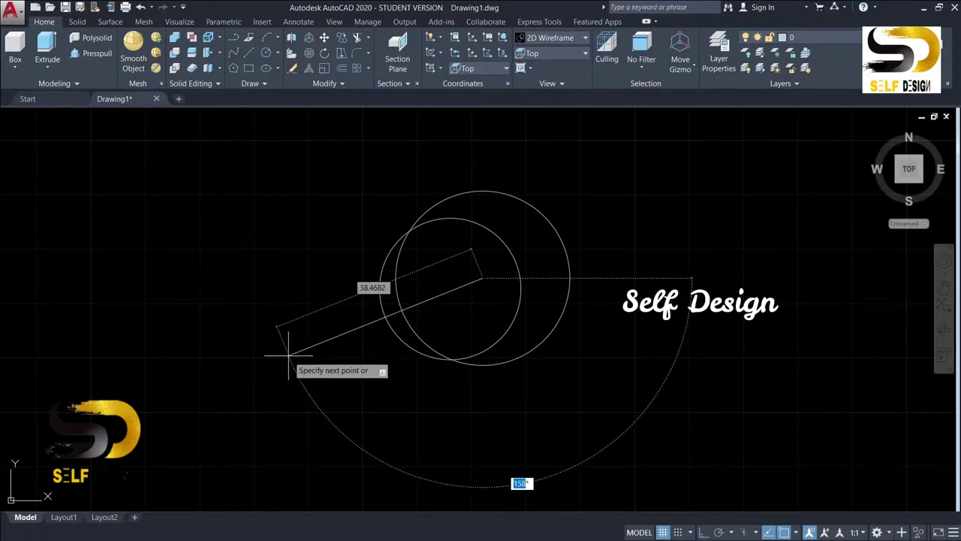
type("163")
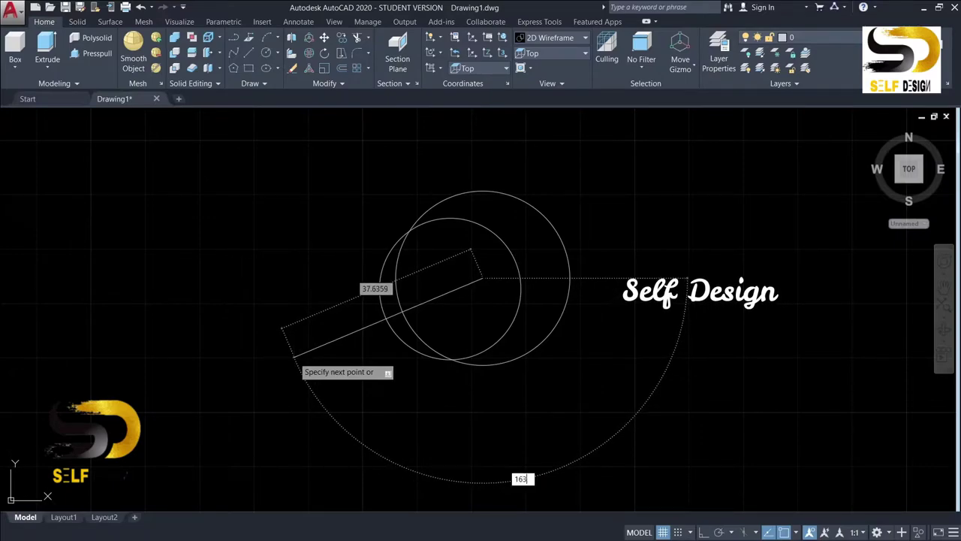
key("Return")
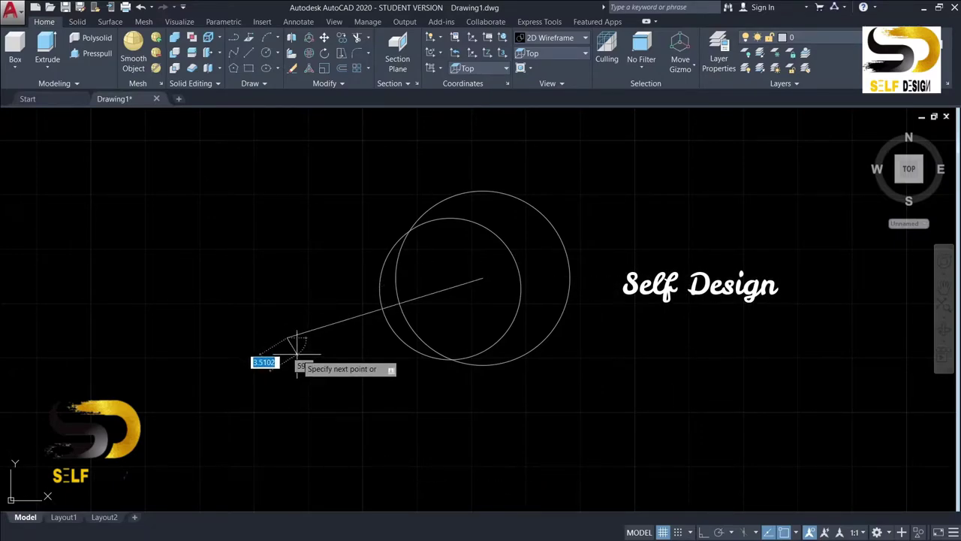
key("Return")
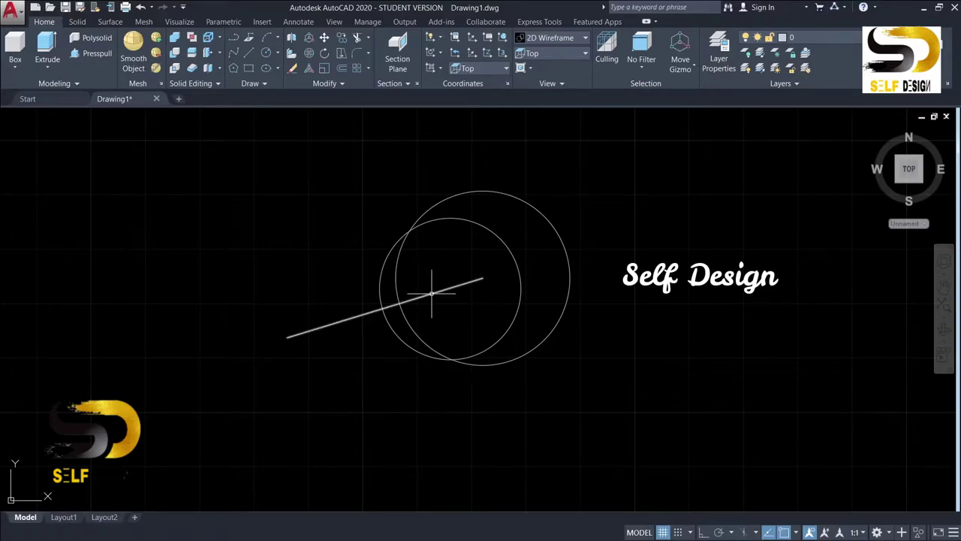
left_click(431, 293)
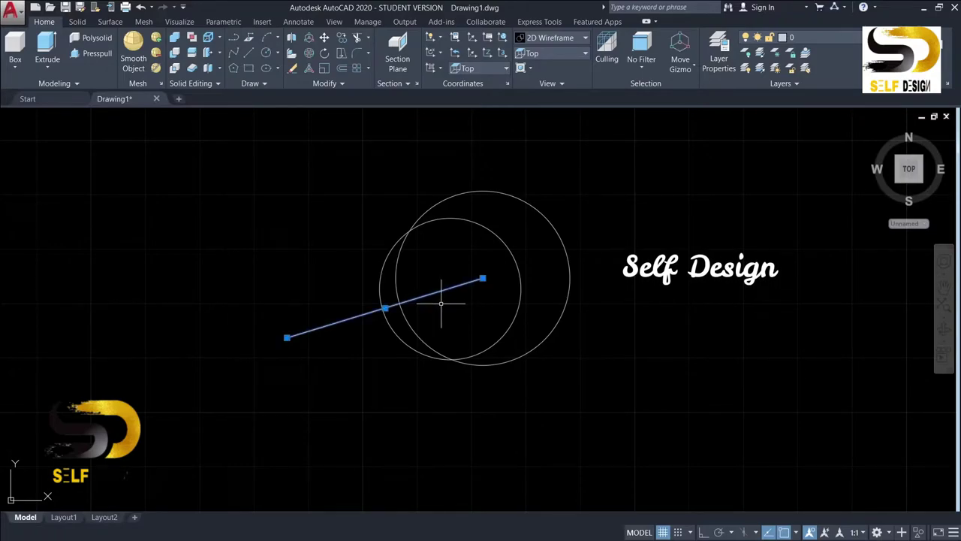
Offset the slanted line by 8.5 to each side, creating two parallel lines.
left_click(334, 68)
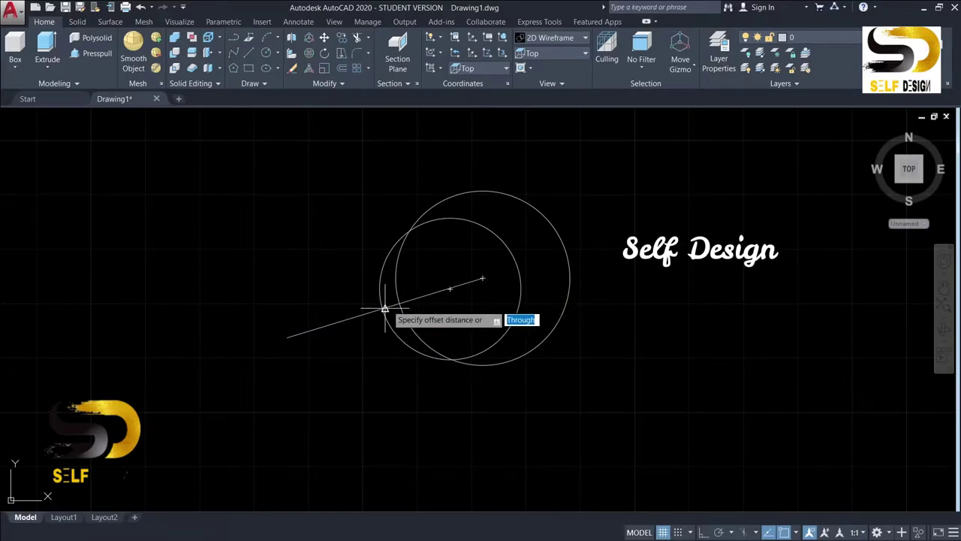
left_click(474, 275)
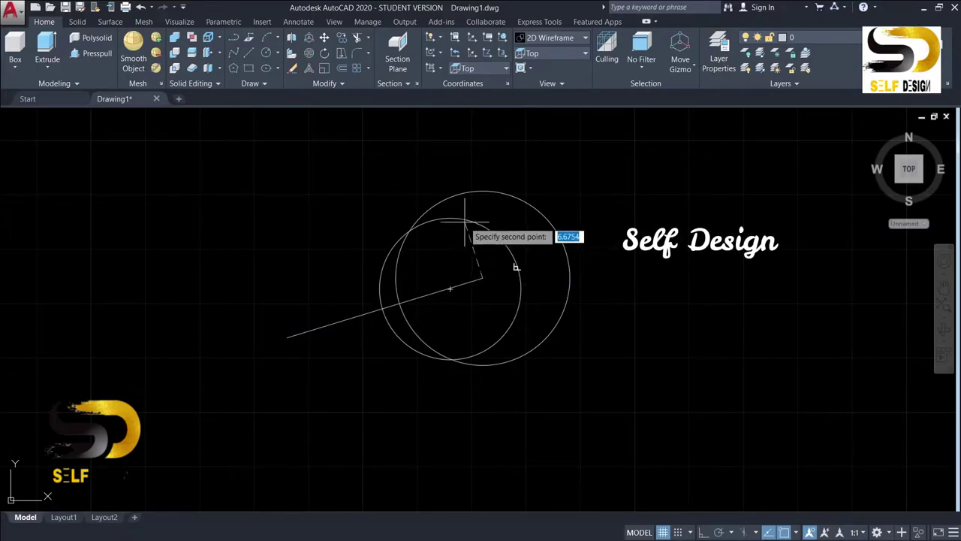
key("F8")
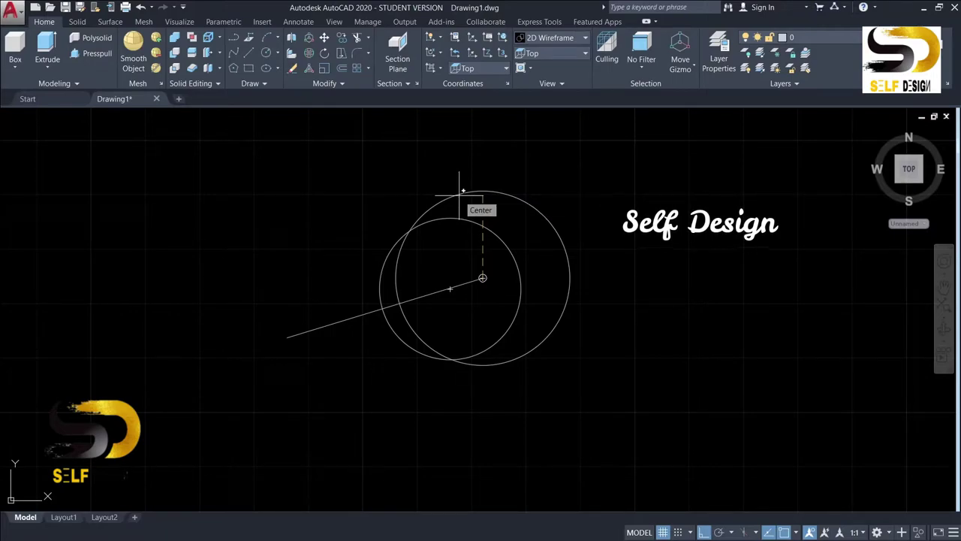
type("8.")
key("Return")
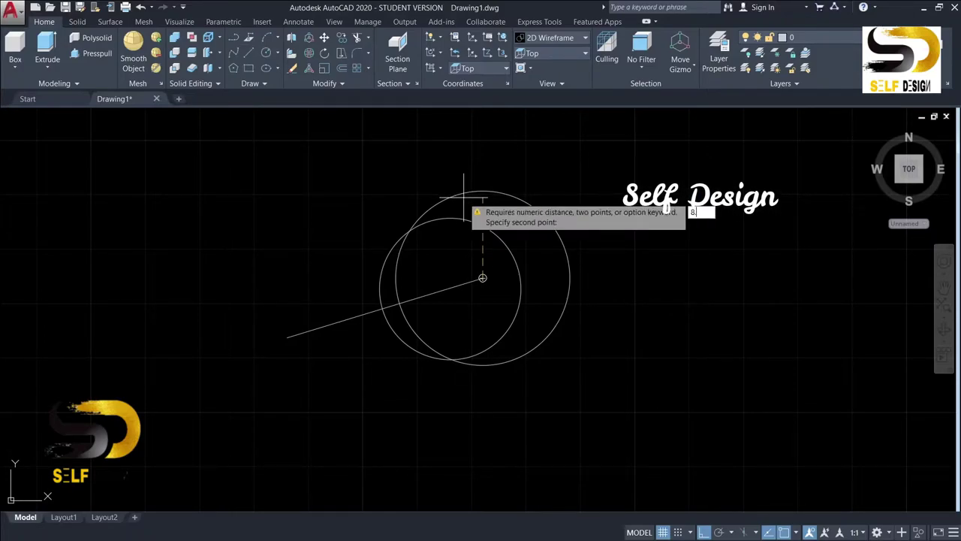
left_click(482, 278)
left_click(463, 196)
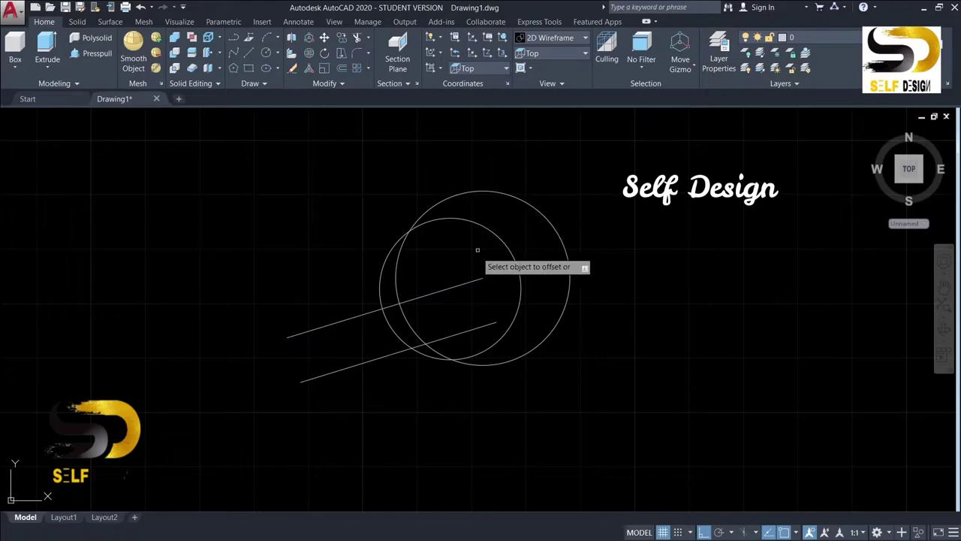
left_click(466, 281)
left_click(453, 244)
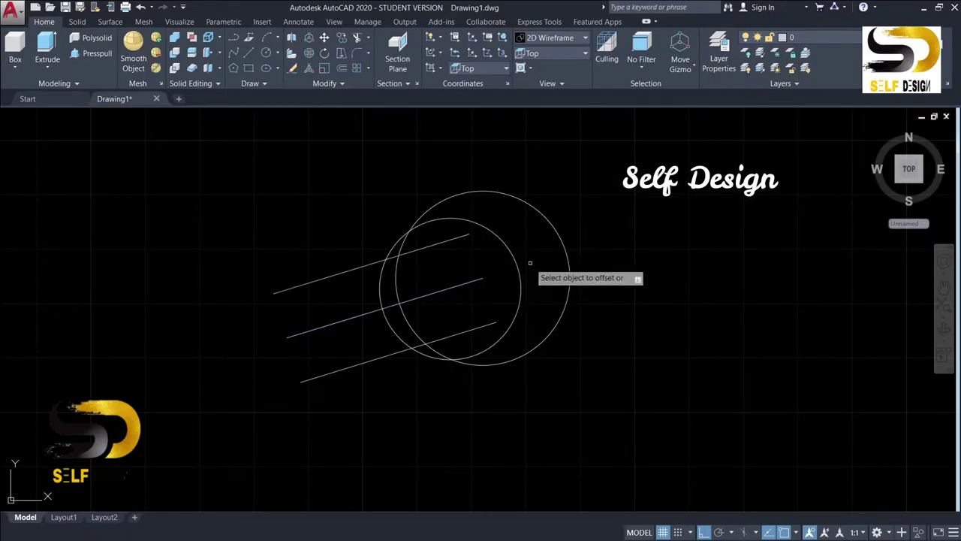
key("Return")
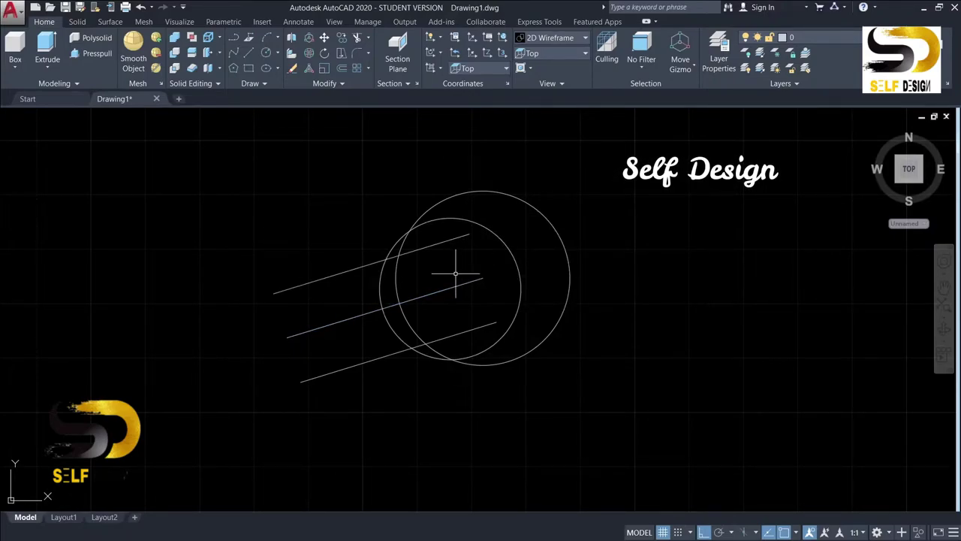
left_click(450, 286)
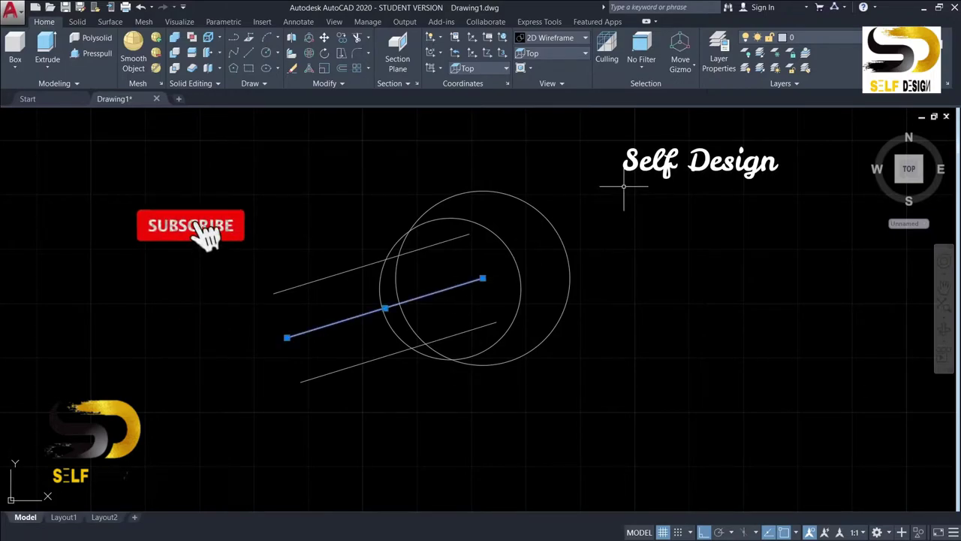
Delete the middle slanted line and EXTEND both parallel lines to the smaller circle.
key("Delete")
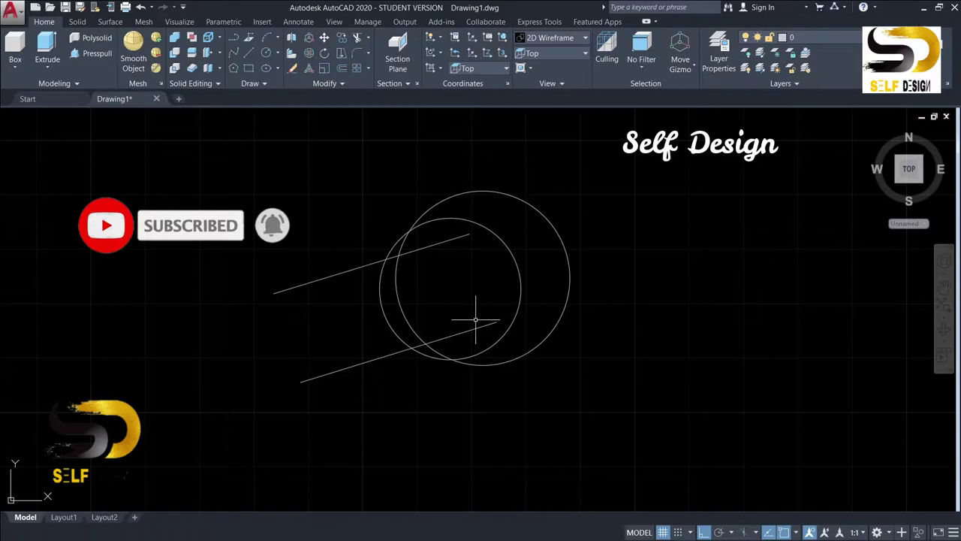
type("E")
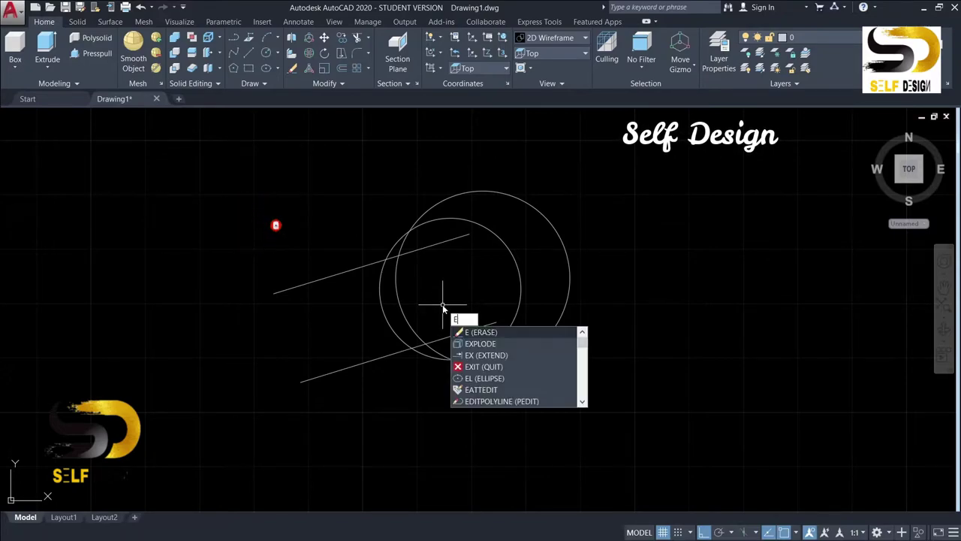
type("XTR")
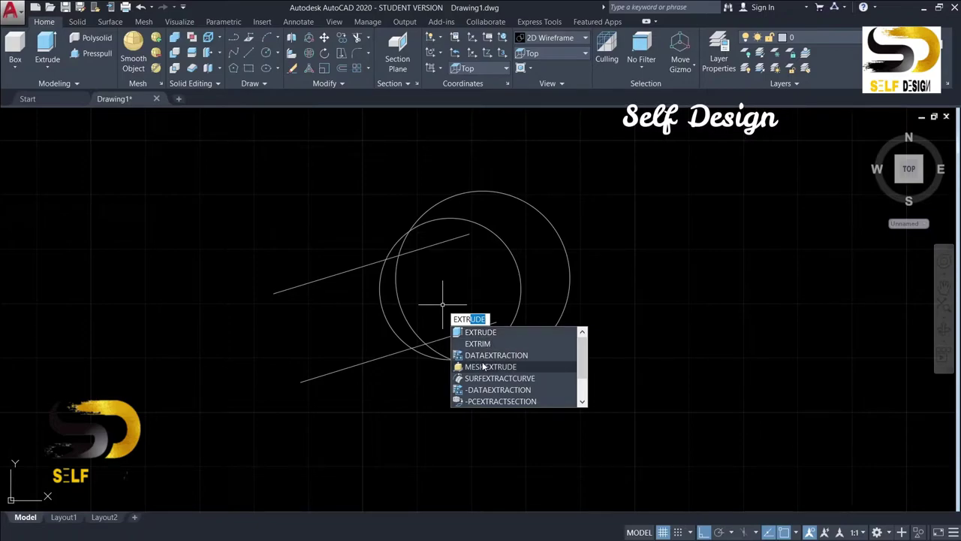
key("BackSpace")
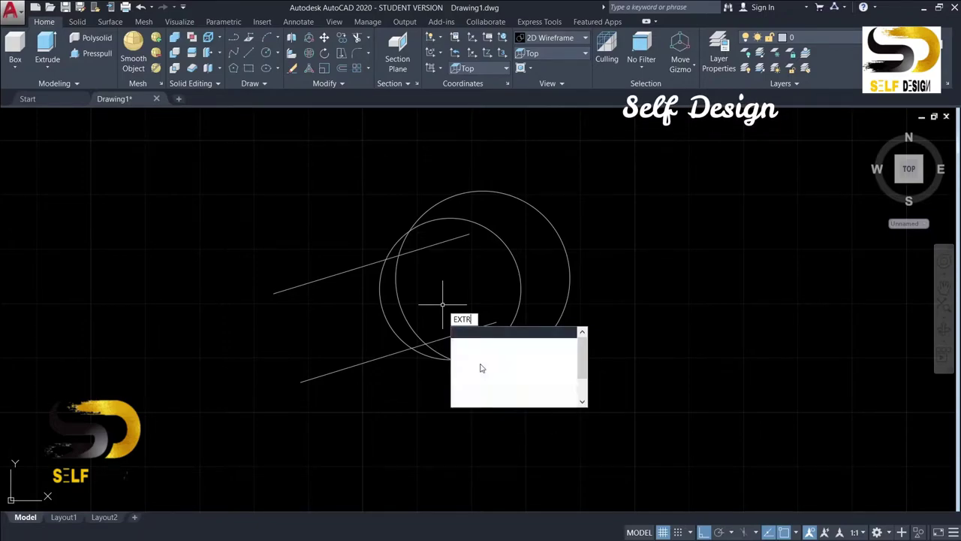
type("END")
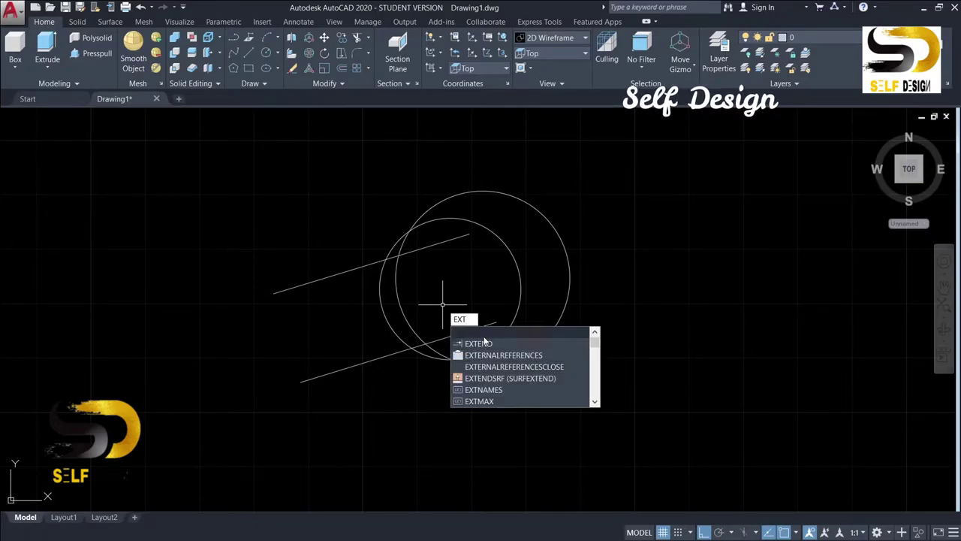
key("Return")
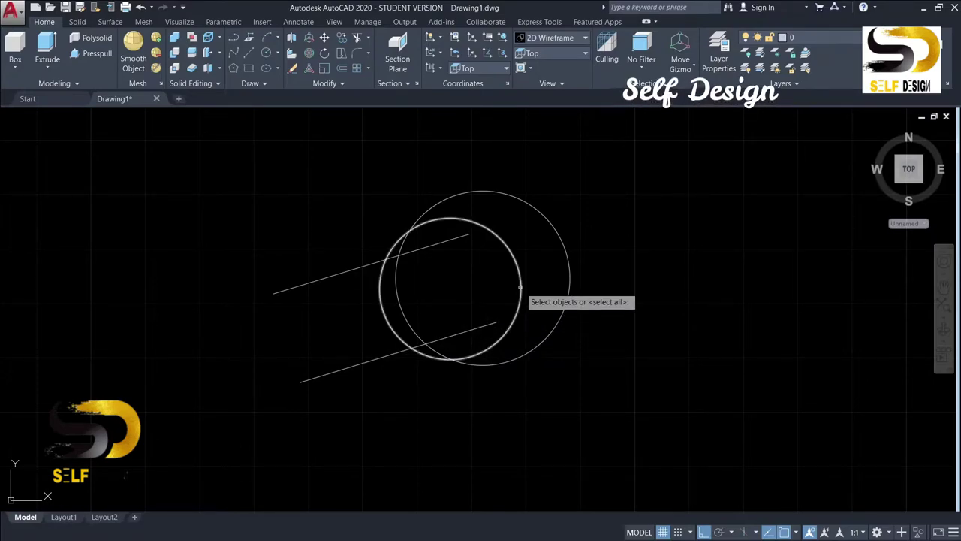
left_click(516, 289)
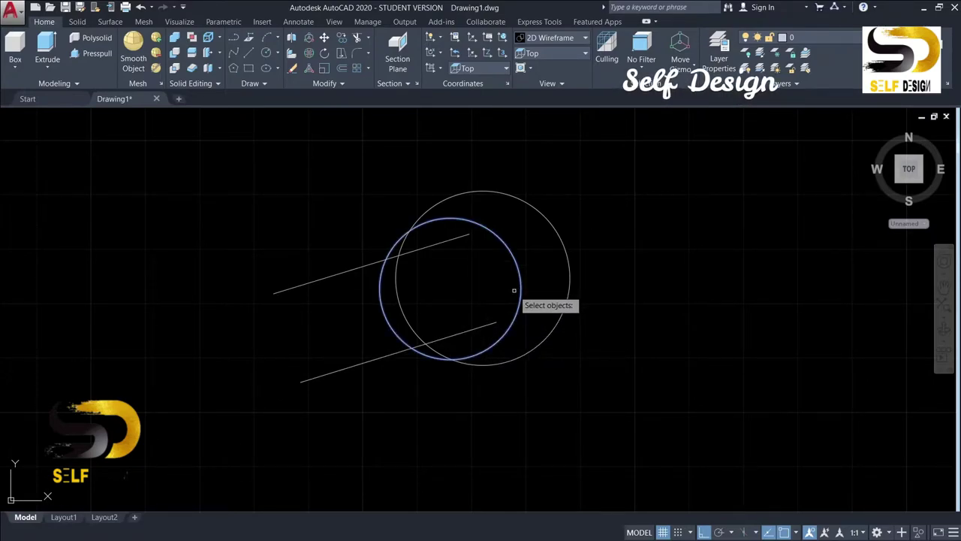
key("Return")
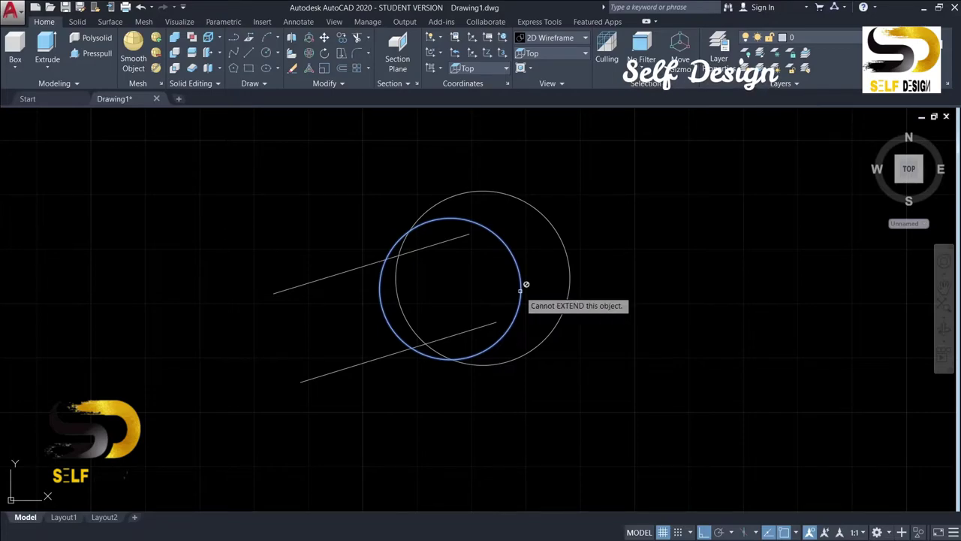
left_click(430, 244)
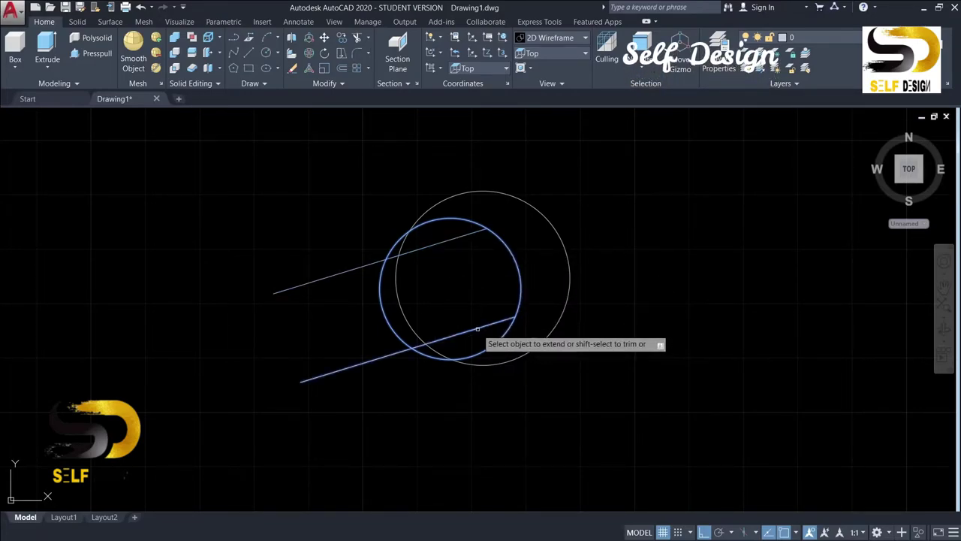
left_click(482, 329)
key("Return")
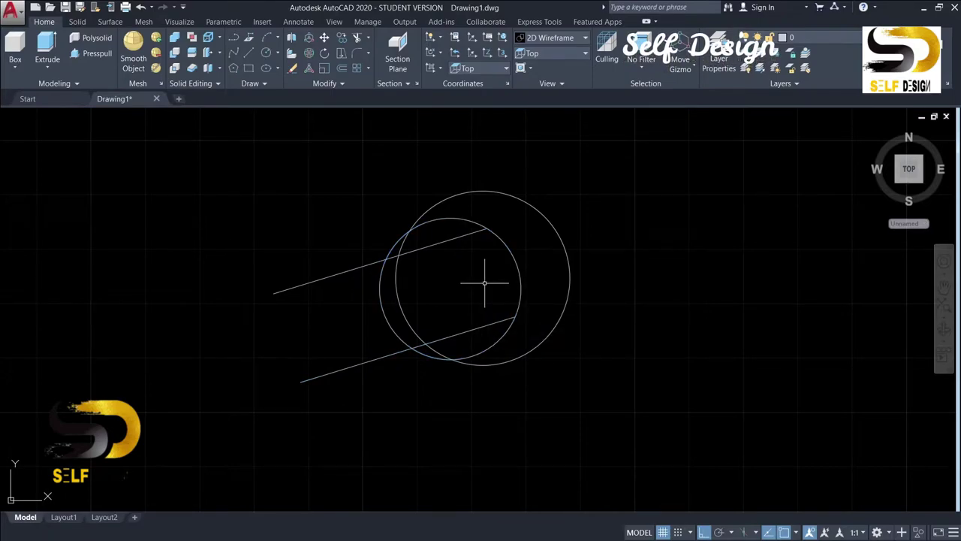
Trim the surplus line ends, jaw arc and small-circle arcs to leave an open-jaw head outline.
type("tr")
key("Return")
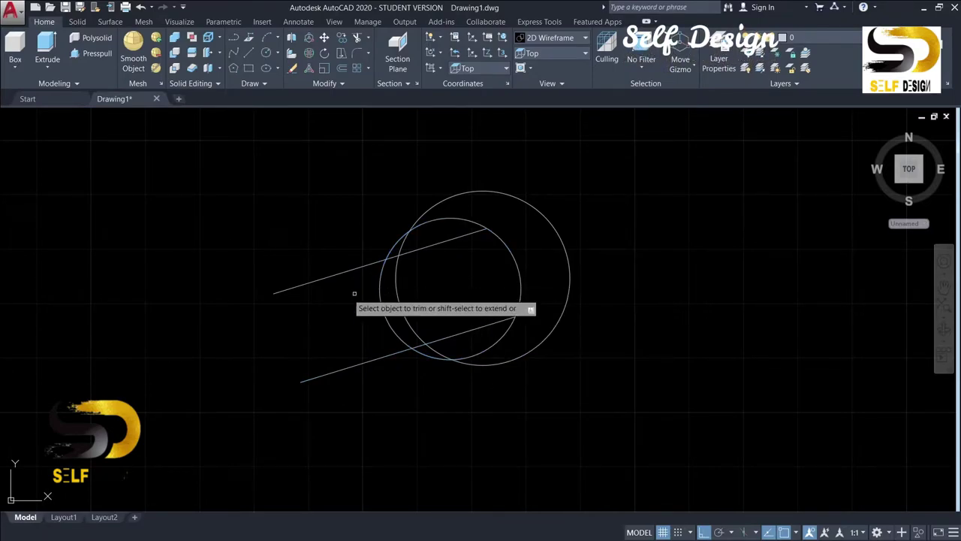
left_click(325, 279)
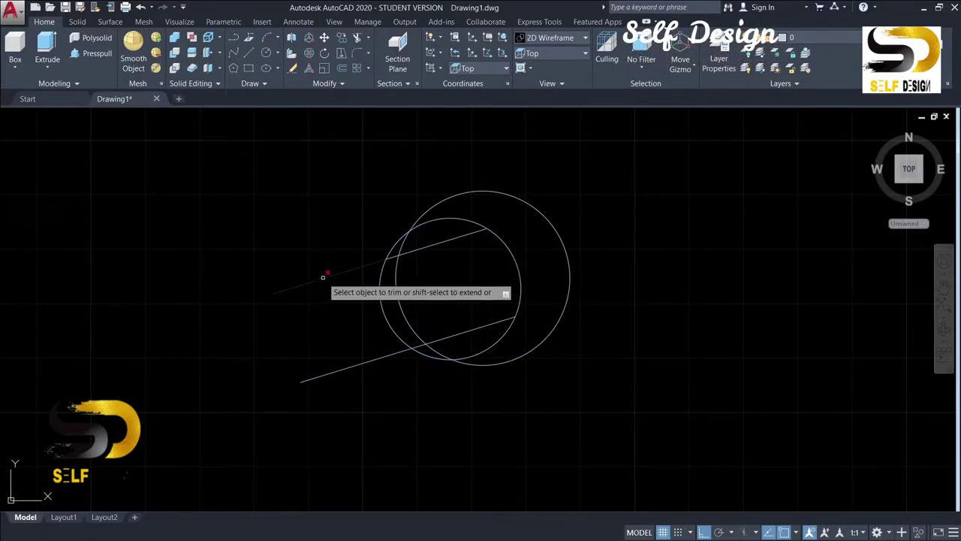
left_click(395, 274)
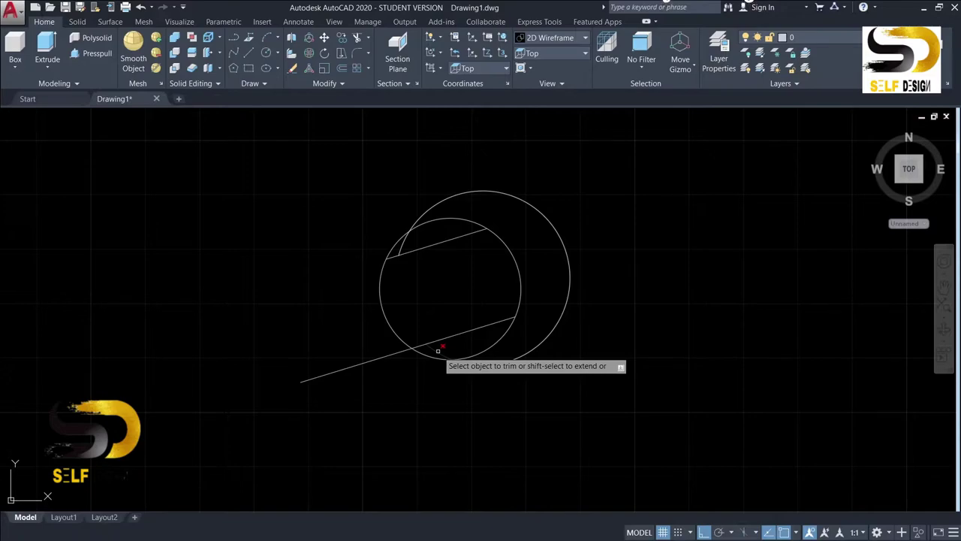
left_click(392, 328)
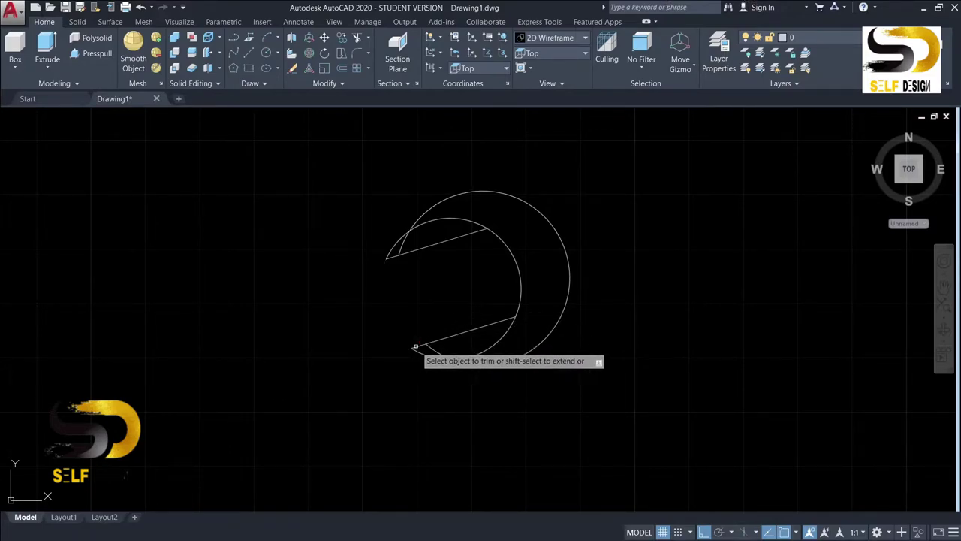
left_click(419, 346)
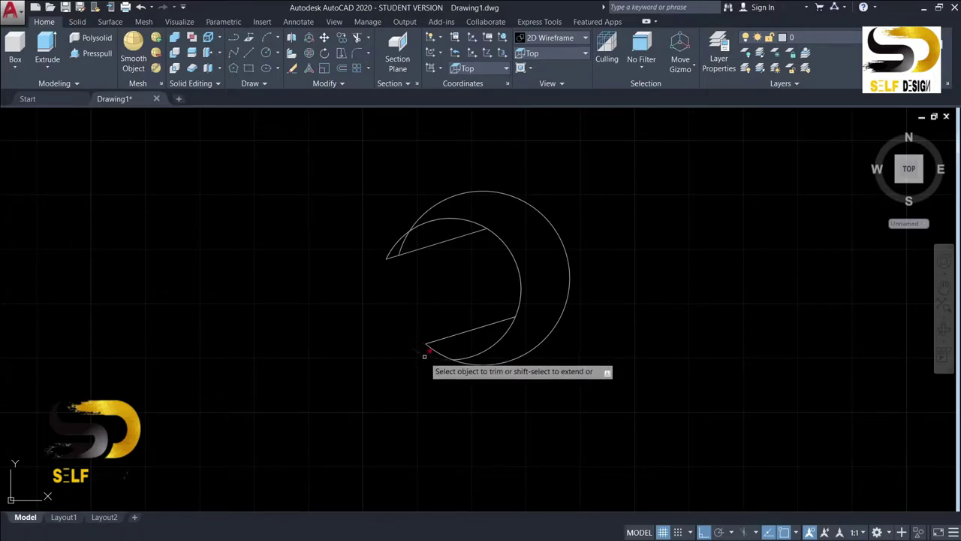
left_click(492, 345)
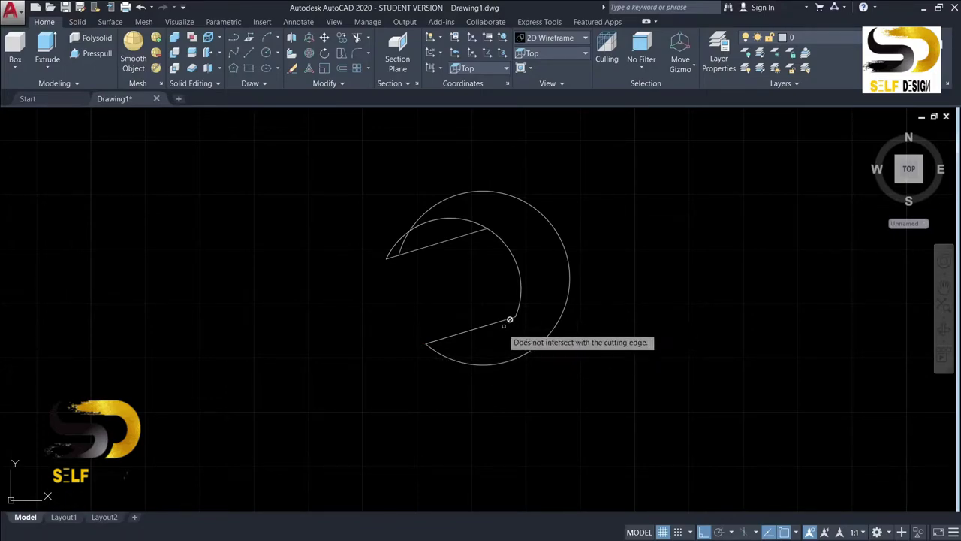
left_click(391, 249)
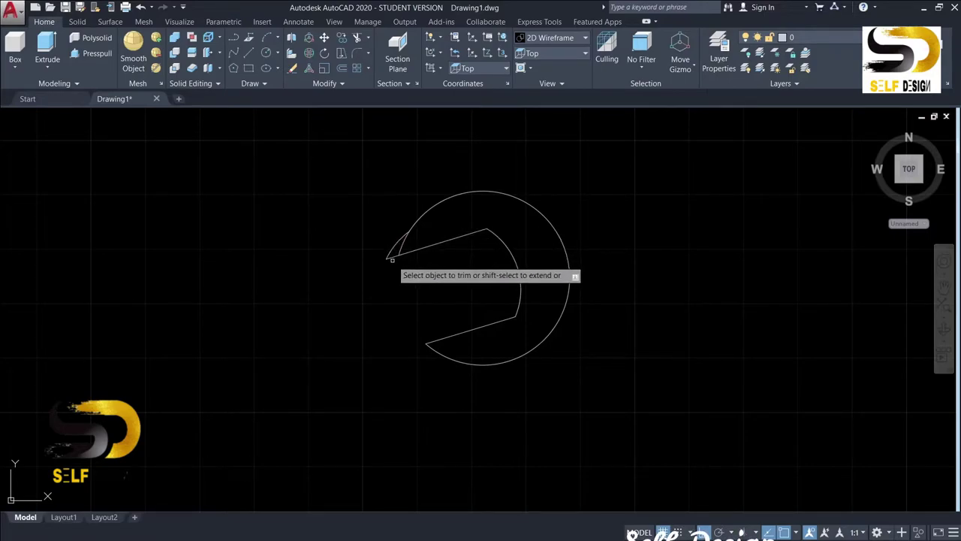
key("Escape")
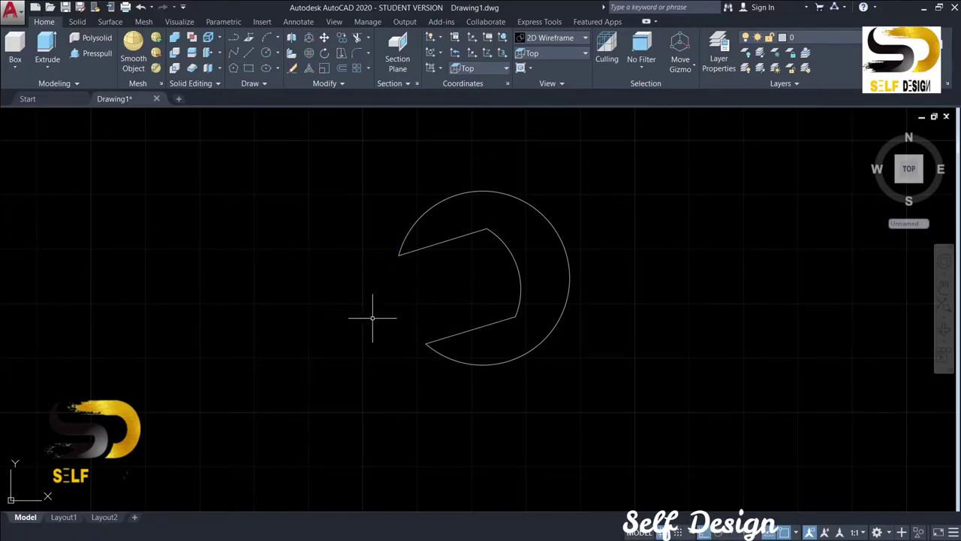
Draw a 110-long horizontal line to the right from the wrench head's centre.
middle_click_drag(515, 300, 366, 321)
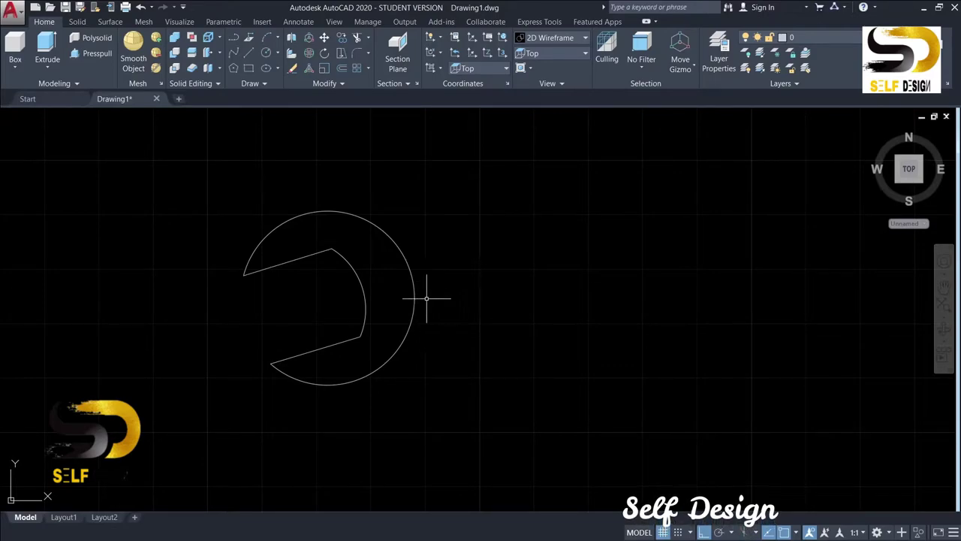
left_click(250, 54)
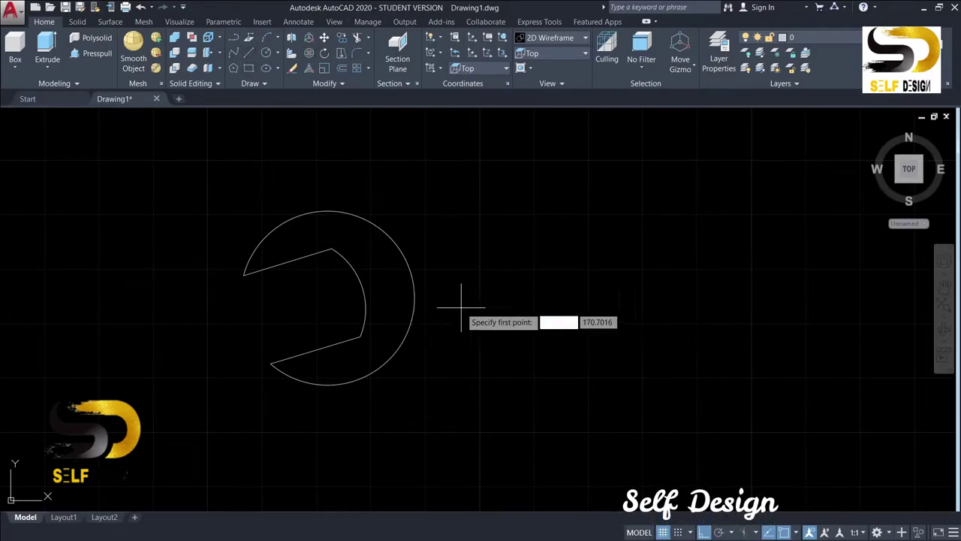
left_click(327, 298)
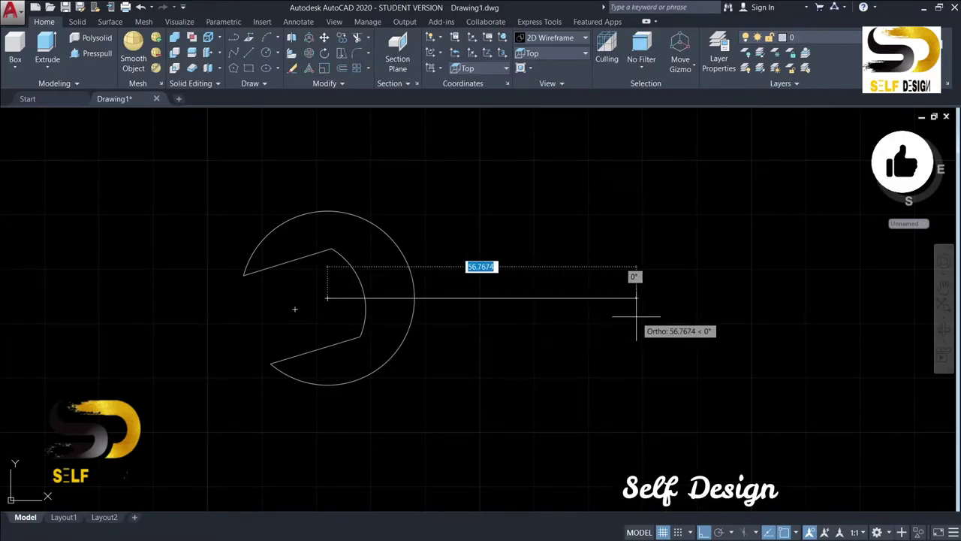
type("110")
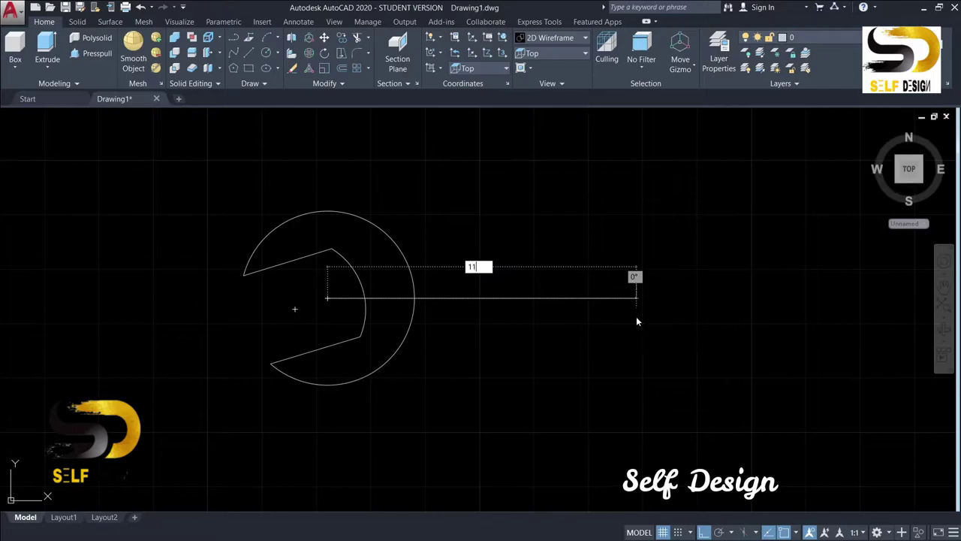
key("Return")
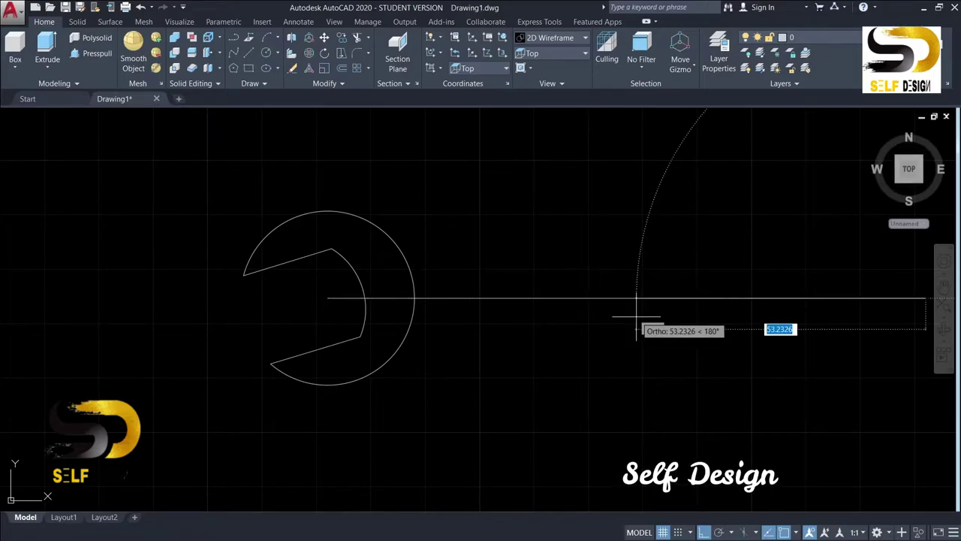
key("Escape")
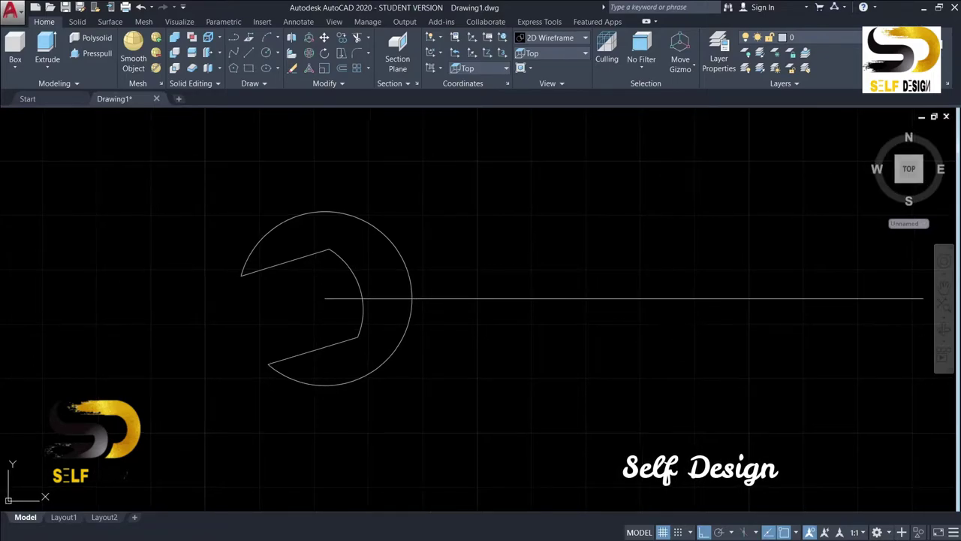
middle_click_drag(655, 327, 583, 337)
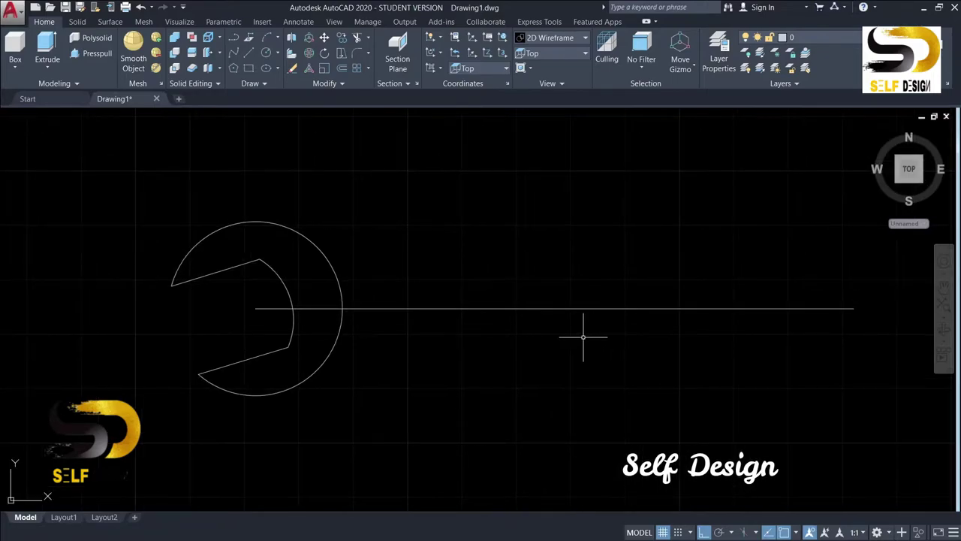
left_click(544, 307)
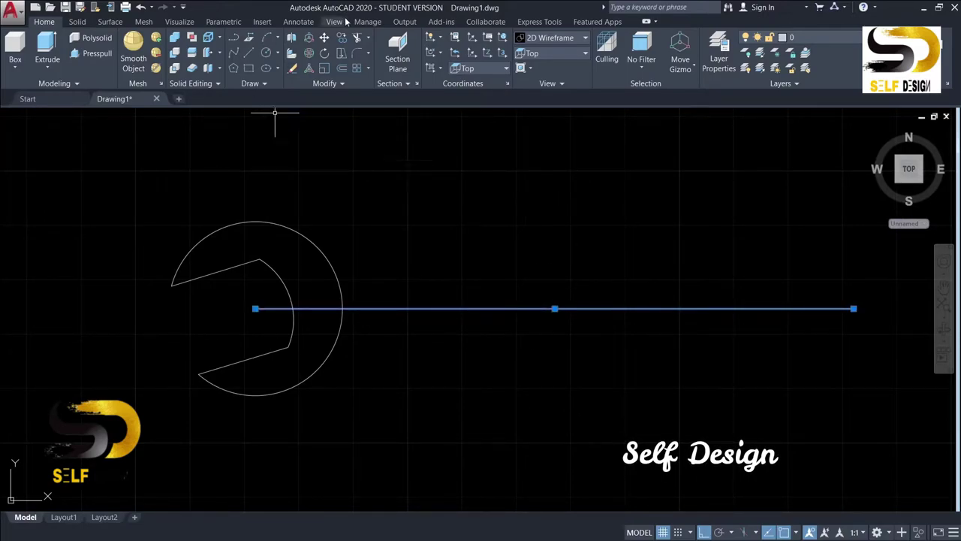
Offset the 110-long handle line by 5.5 above and below it.
key("o")
key("Return")
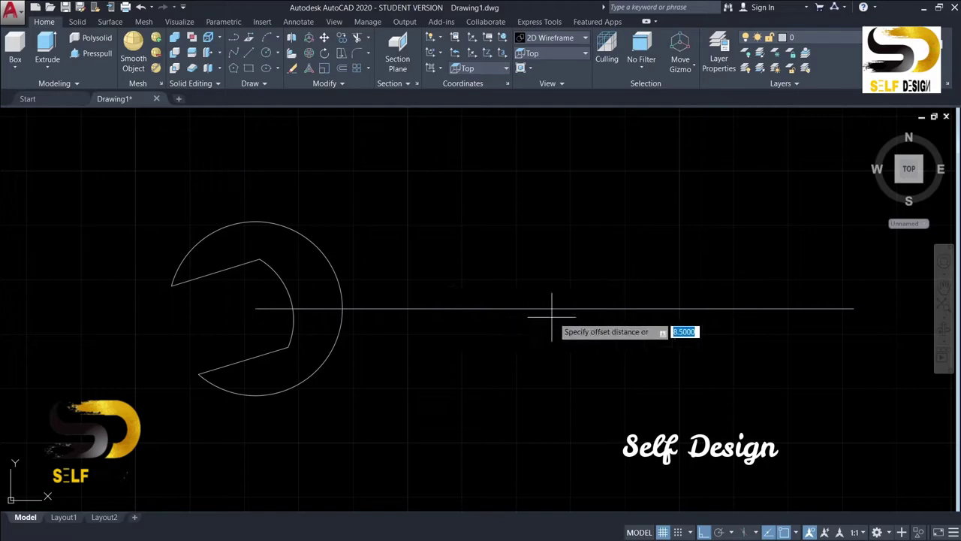
left_click(555, 309)
type("5.5")
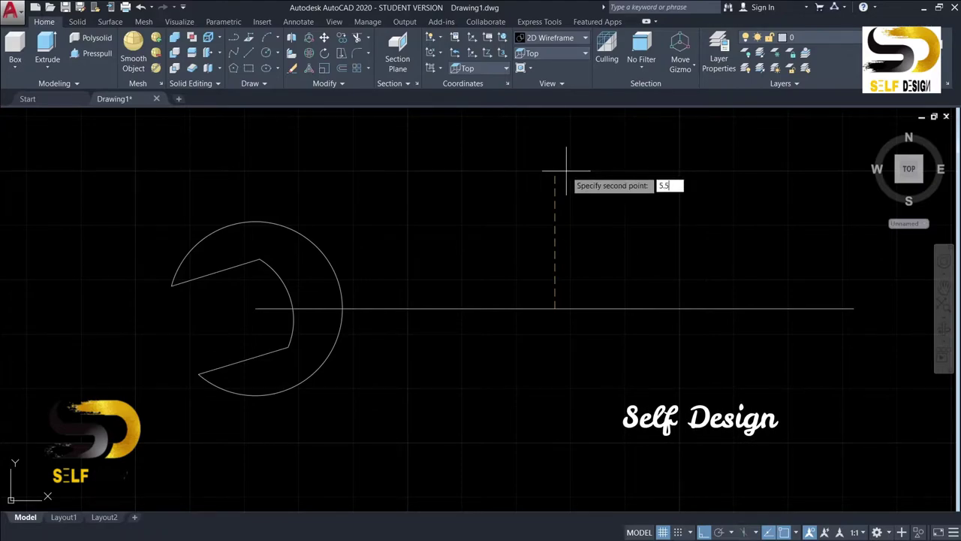
key("Return")
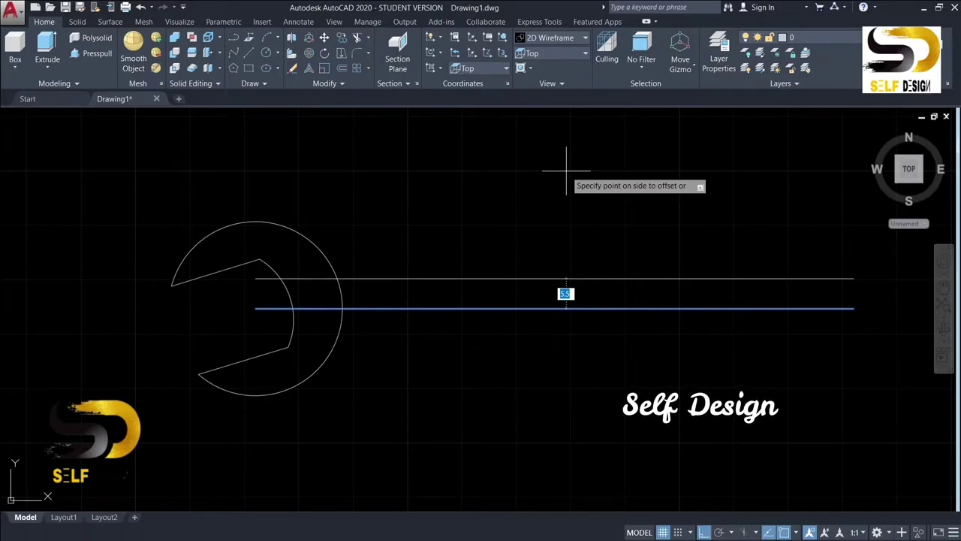
left_click(564, 166)
left_click(567, 307)
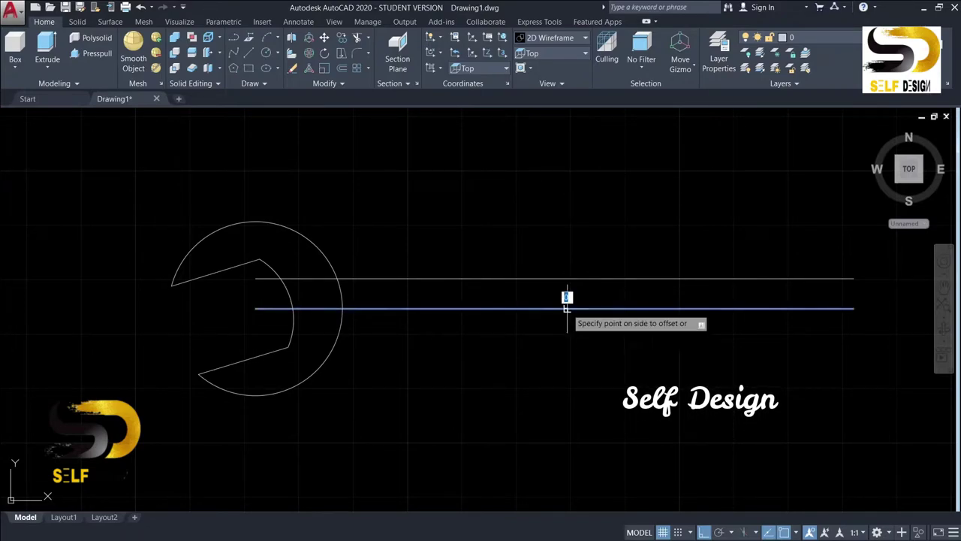
left_click(567, 342)
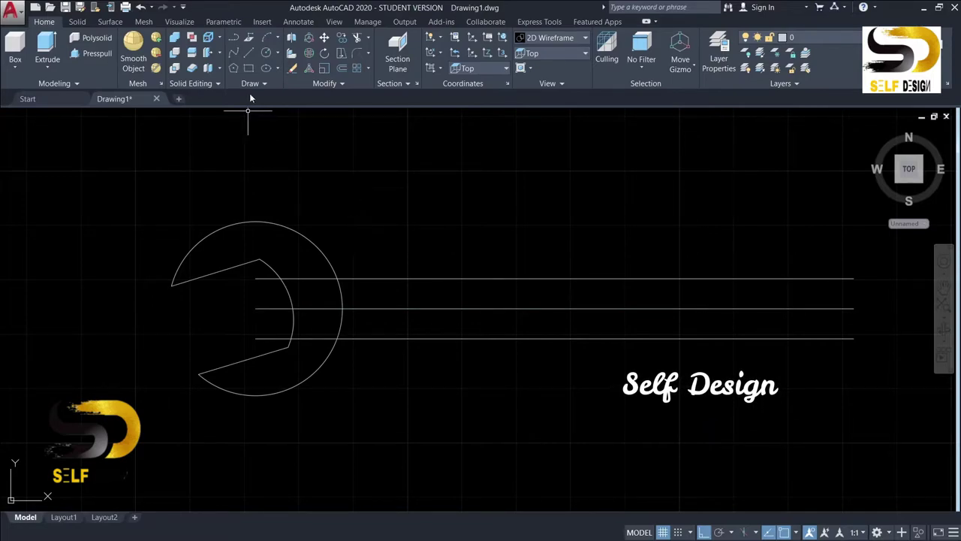
Draw a circle of diameter 26 centred on the right endpoint of the handle's centre line.
left_click(281, 57)
left_click(298, 102)
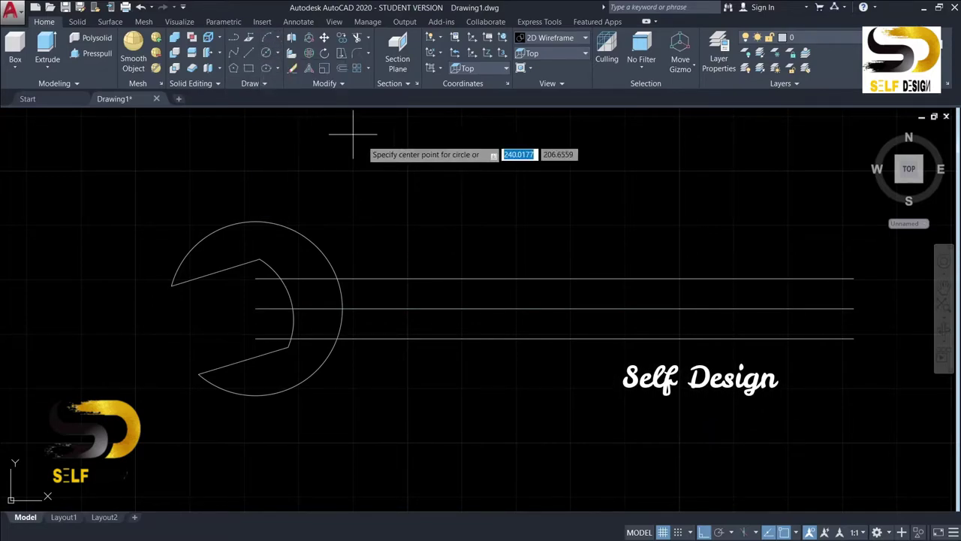
left_click(854, 308)
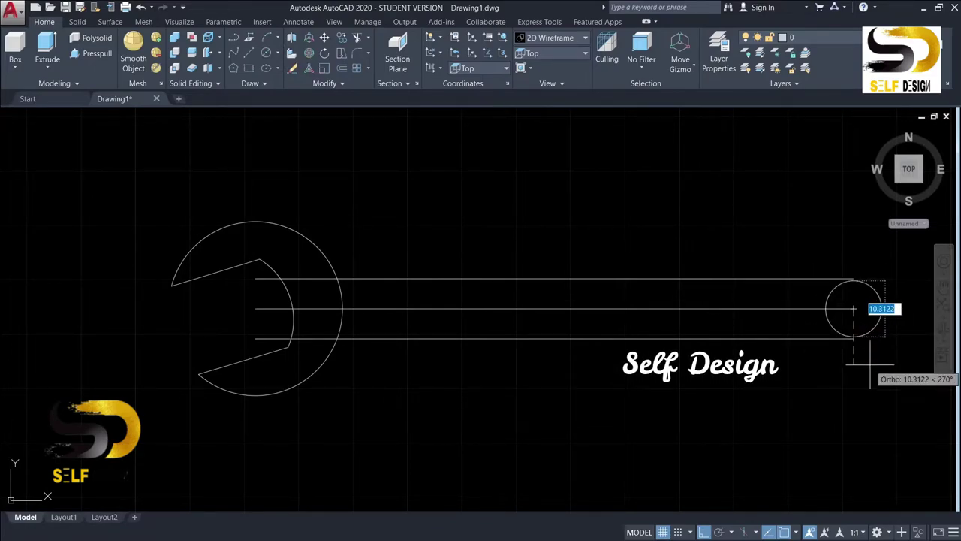
type("26")
key("Return")
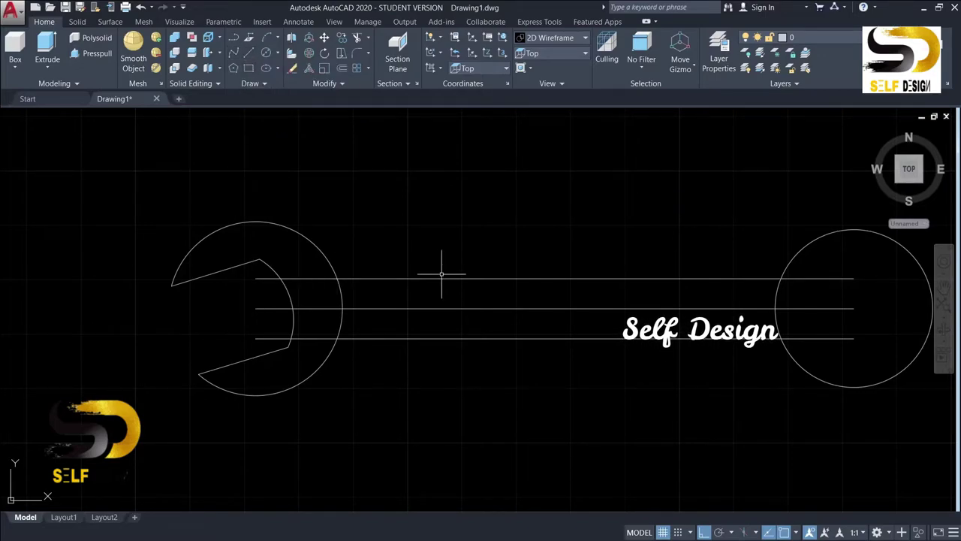
Draw a smaller centre-radius circle at the same centre inside the 26-diameter circle.
left_click(277, 52)
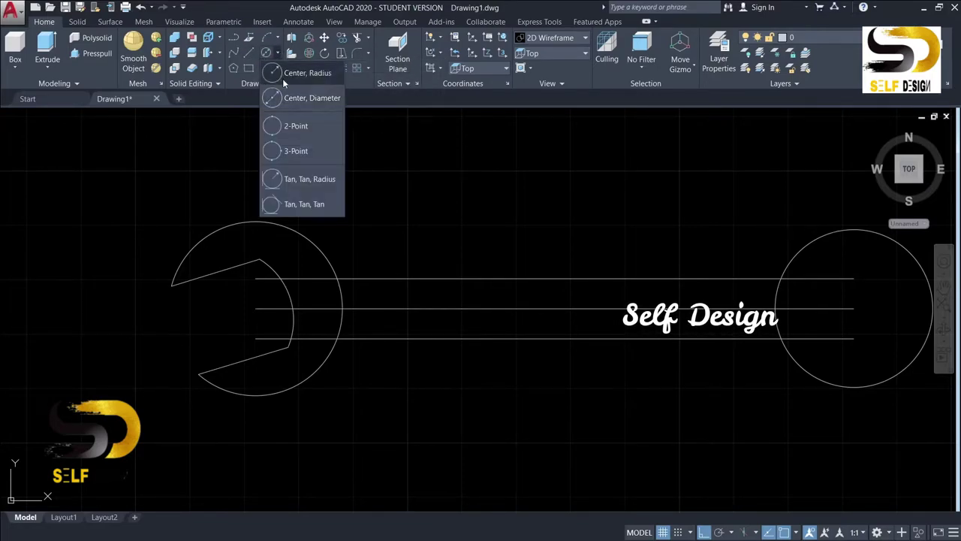
left_click(301, 72)
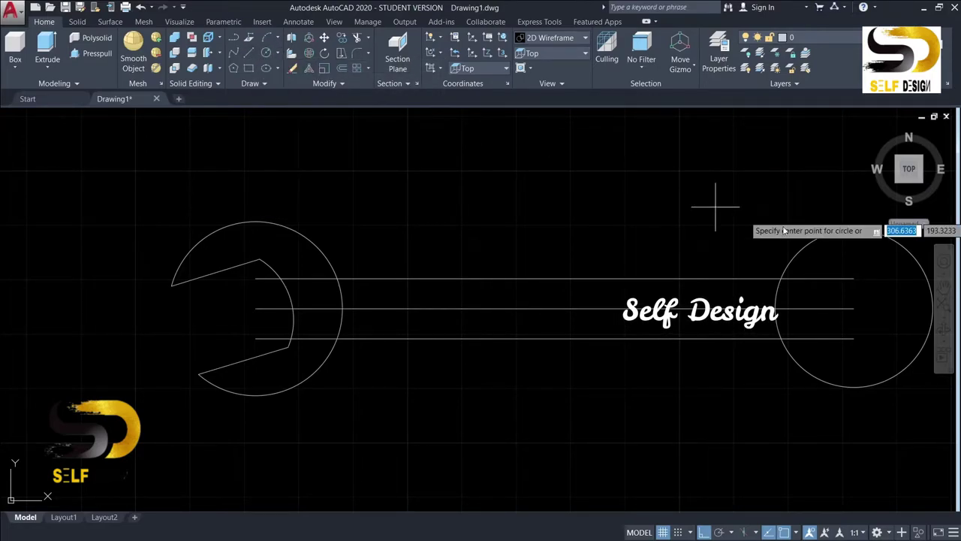
left_click(854, 309)
type("9")
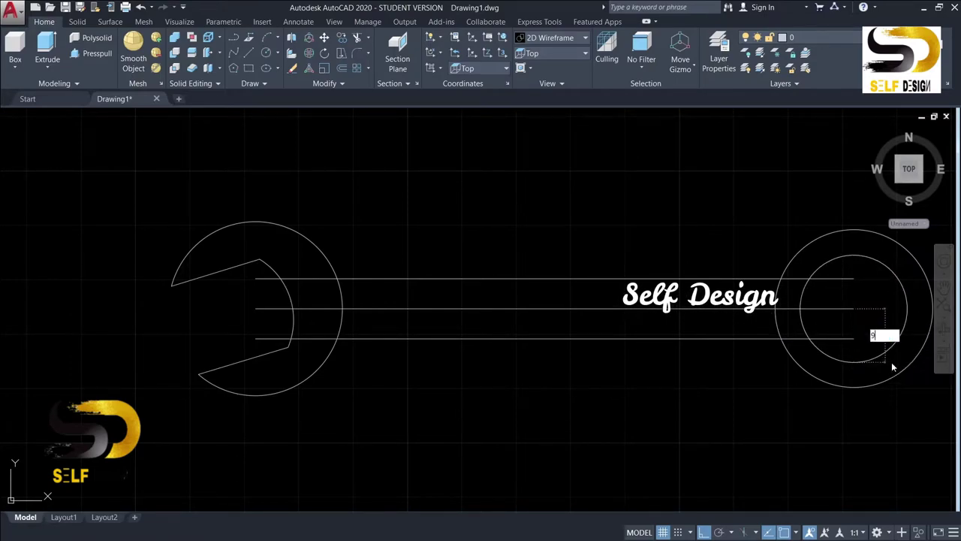
left_click(882, 357)
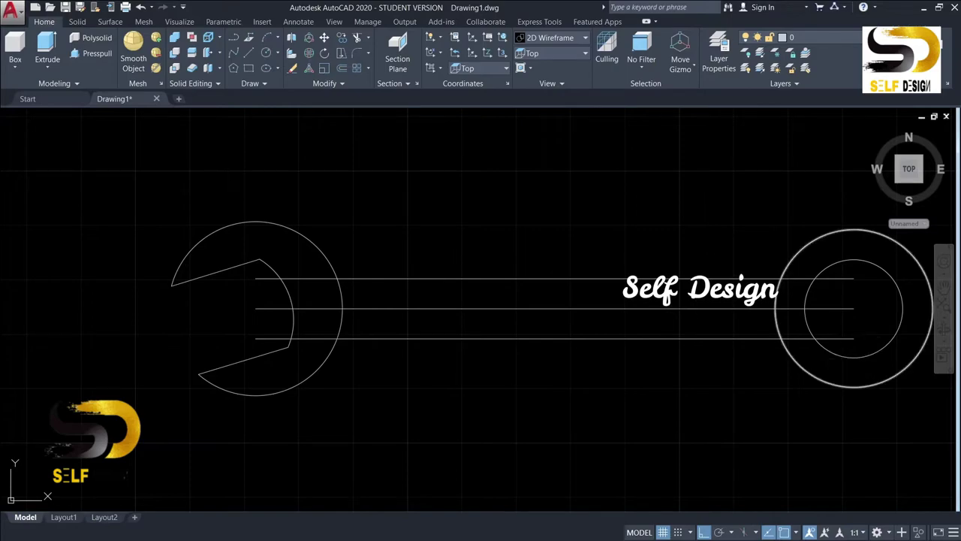
left_click(841, 262)
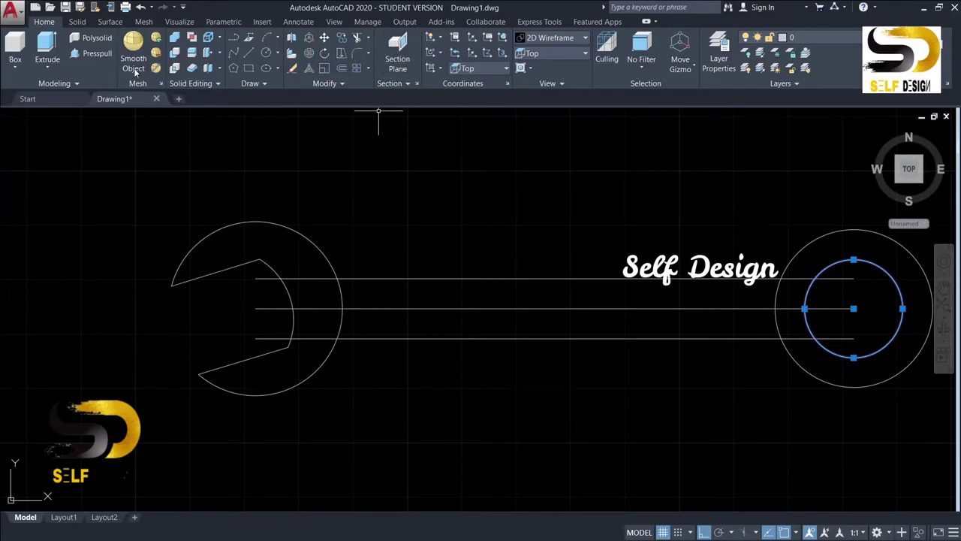
Move the small inner circle right toward the large circle's edge.
left_click(324, 37)
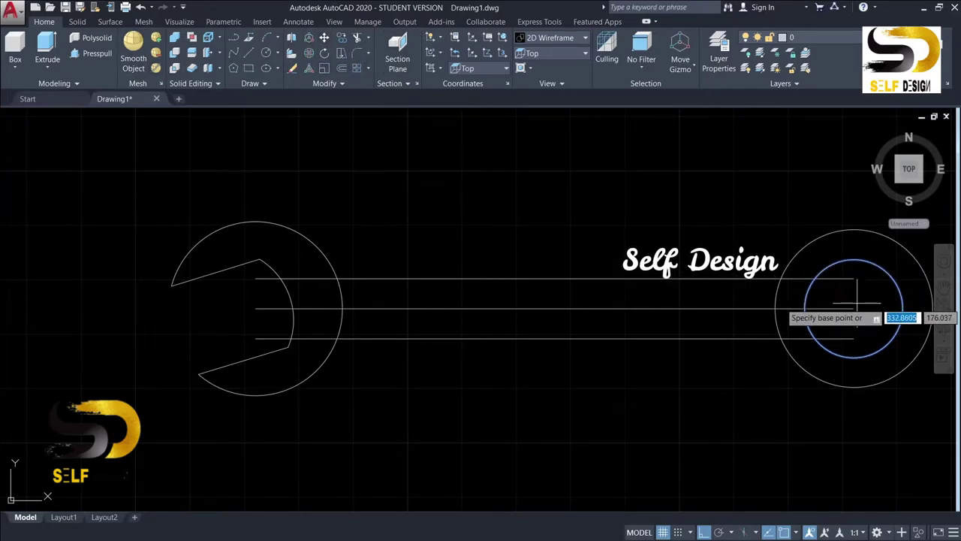
left_click(854, 308)
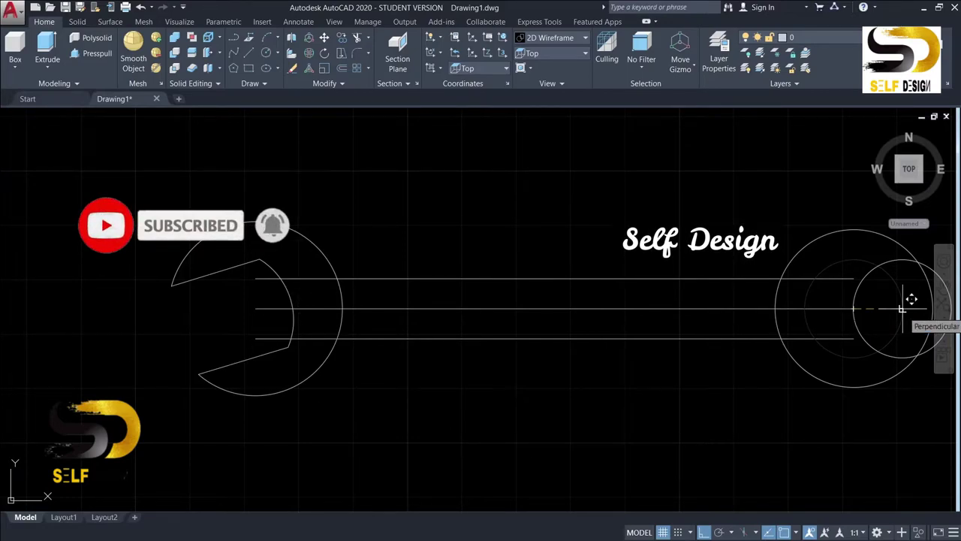
type("6")
left_click(887, 309)
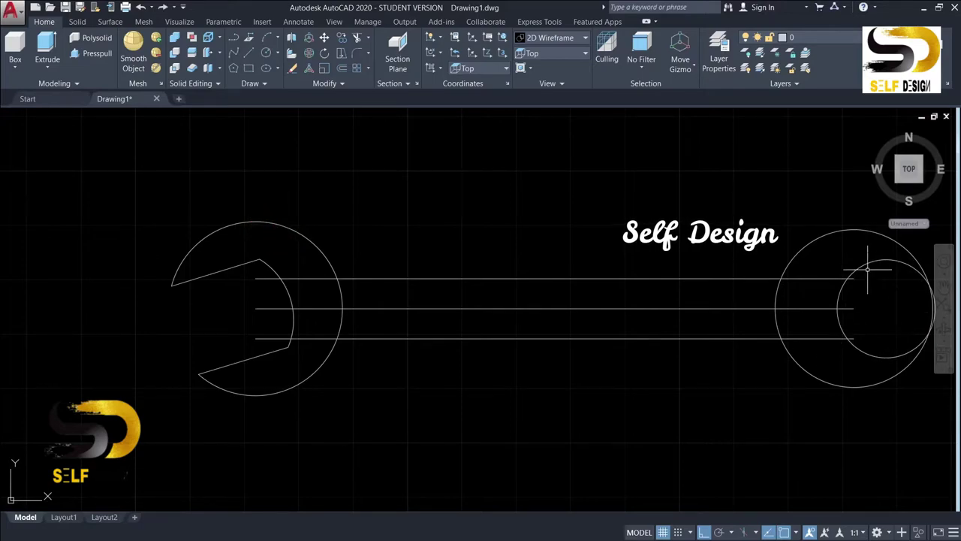
Move the small circle 2 units upward from its centre.
left_click(865, 264)
type("M")
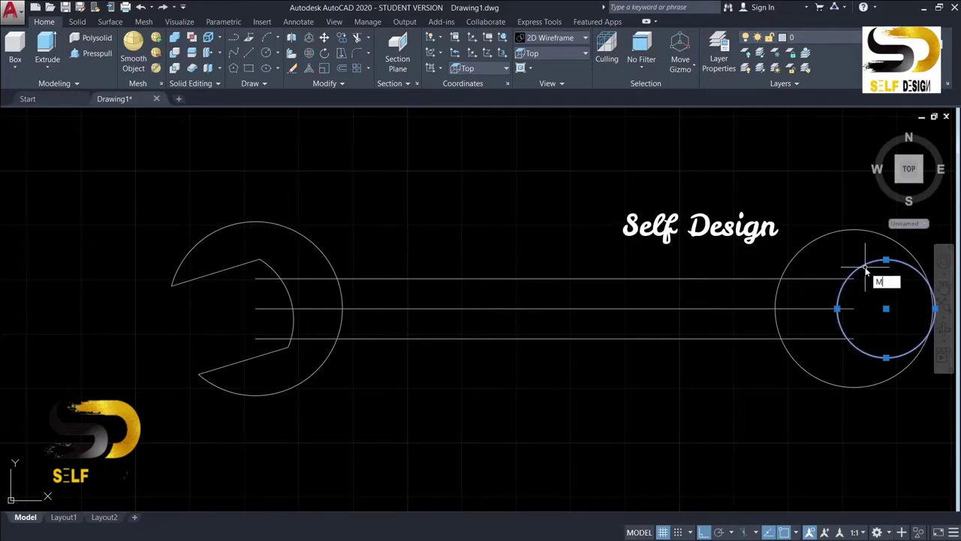
key("Return")
left_click(886, 309)
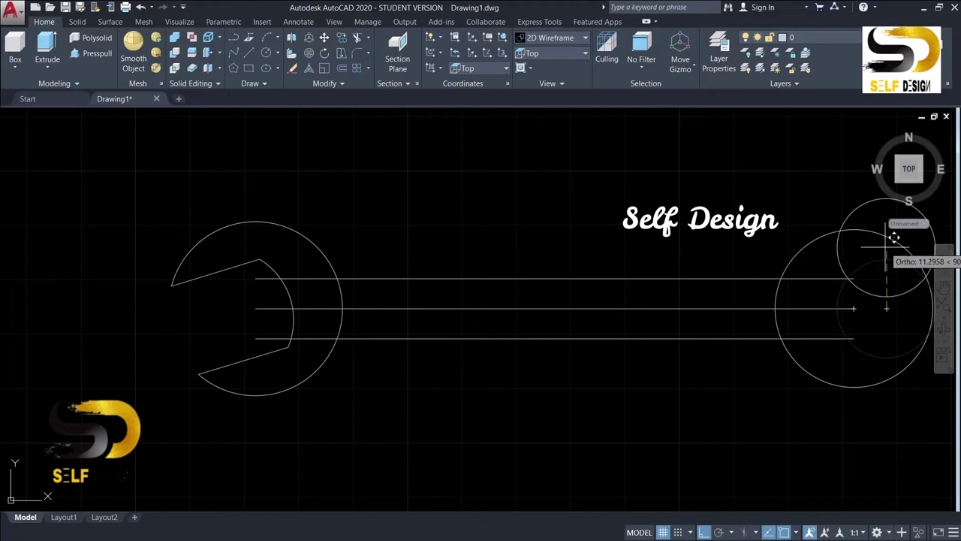
type("2")
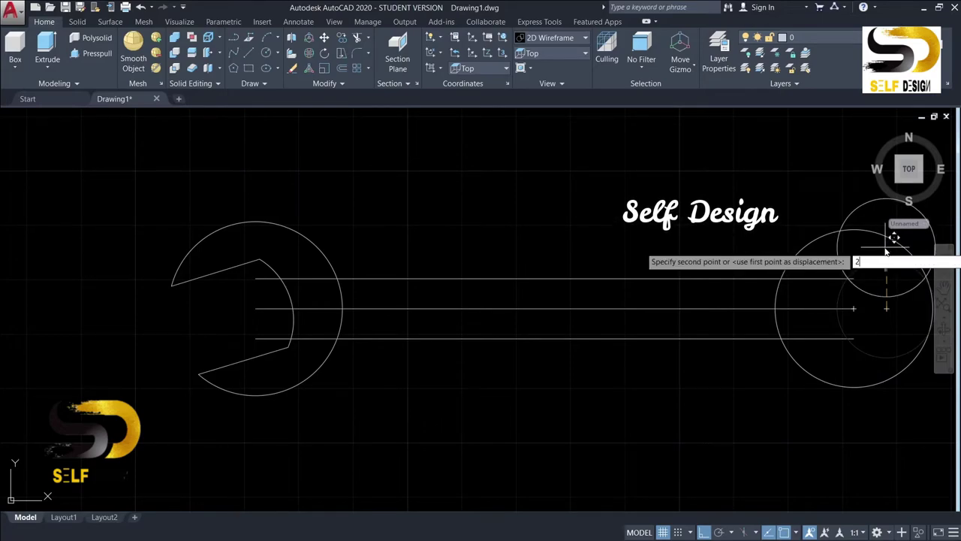
key("Return")
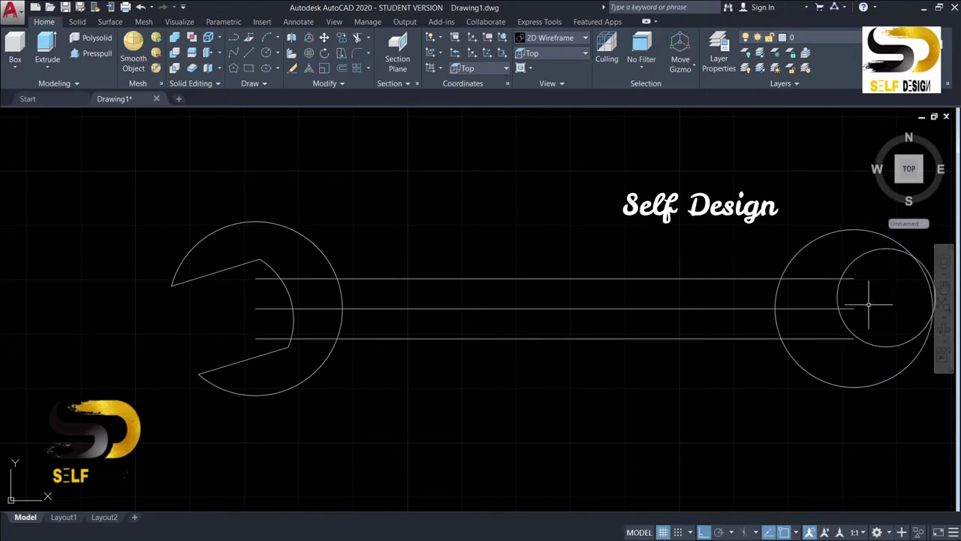
mouse_move(871, 311)
middle_mouse_down()
mouse_move(836, 311)
mouse_move(777, 289)
middle_mouse_up()
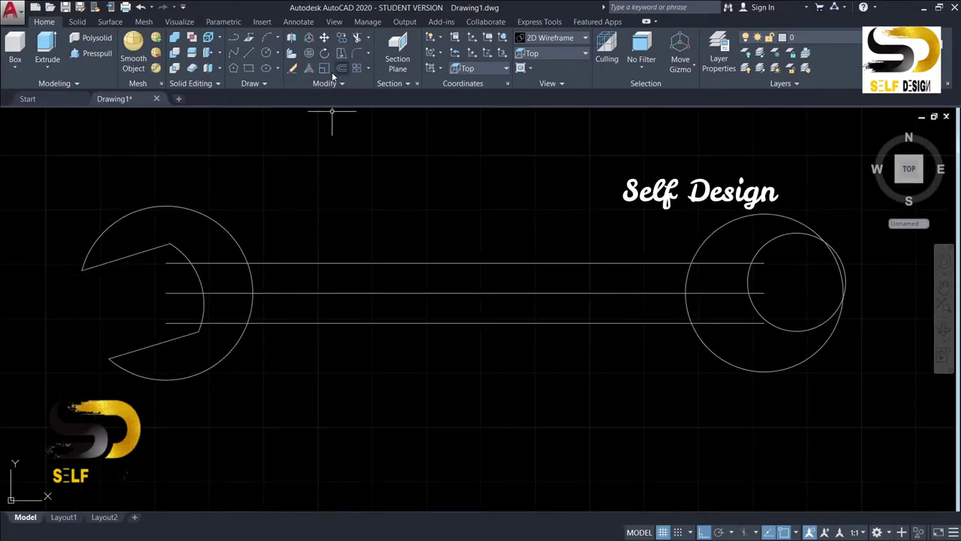
Draw a line at an angle up-right from the centre line's right end, past both right circles.
left_click(250, 54)
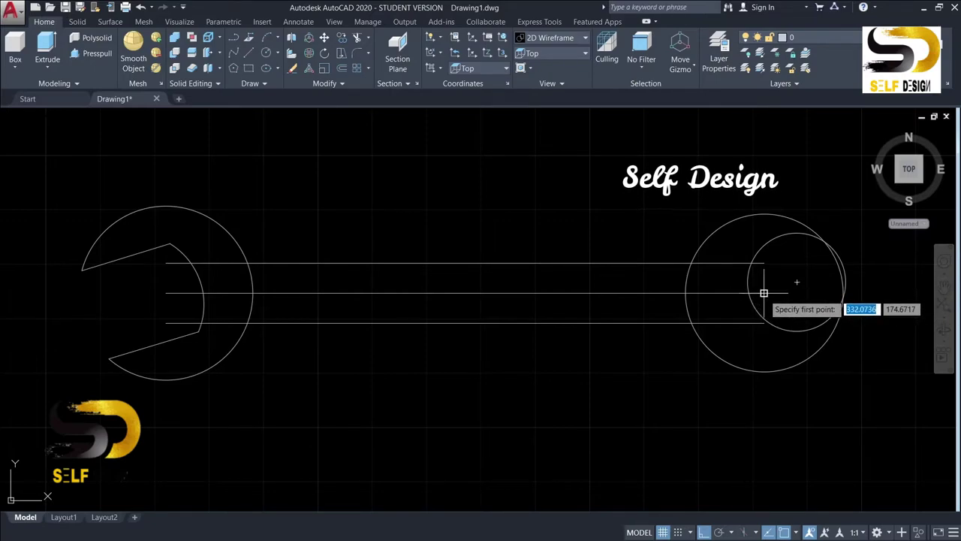
left_click(764, 293)
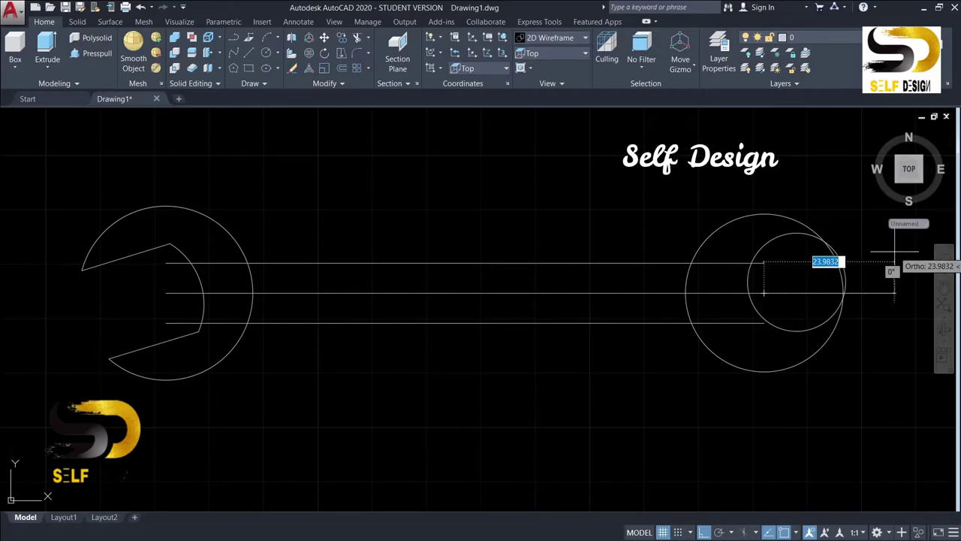
key("F10")
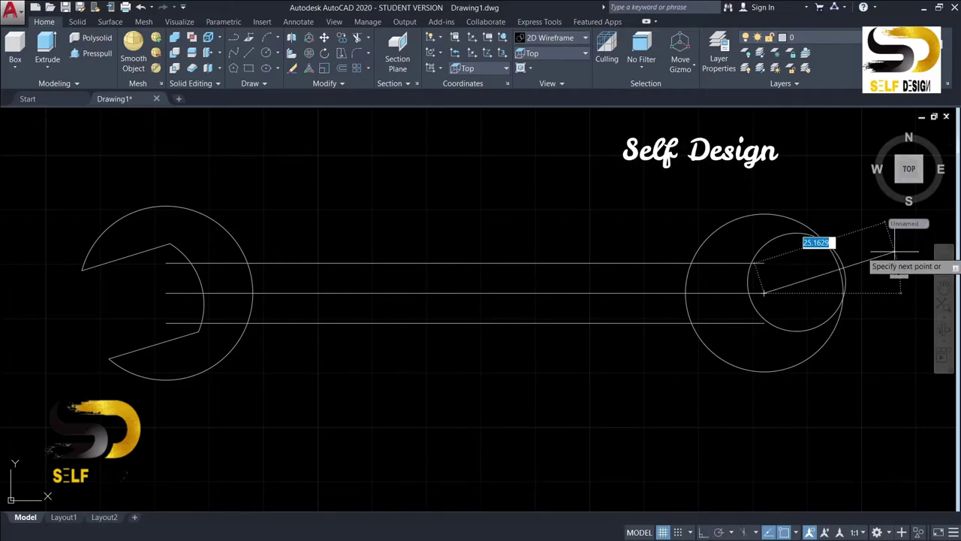
key("Tab")
type("17")
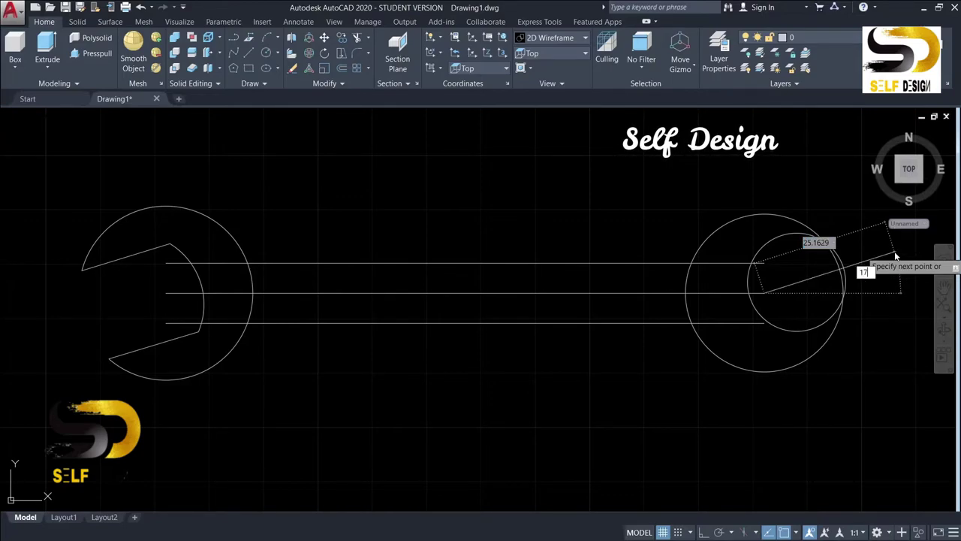
key("Return")
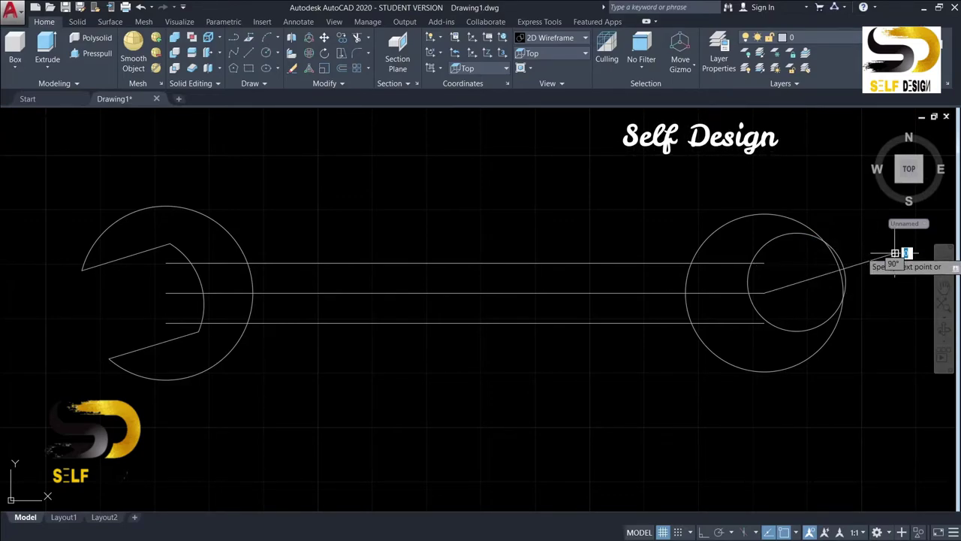
key("Escape")
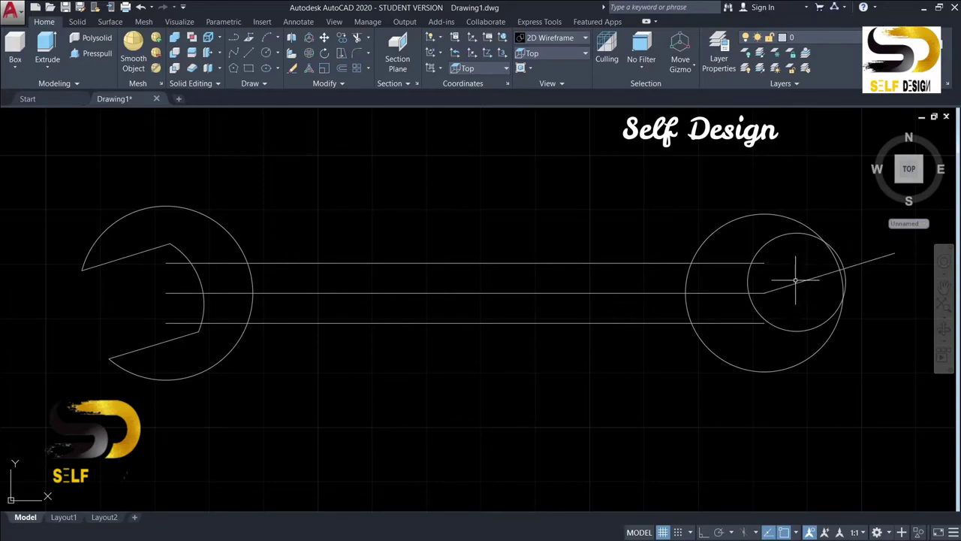
left_click(798, 282)
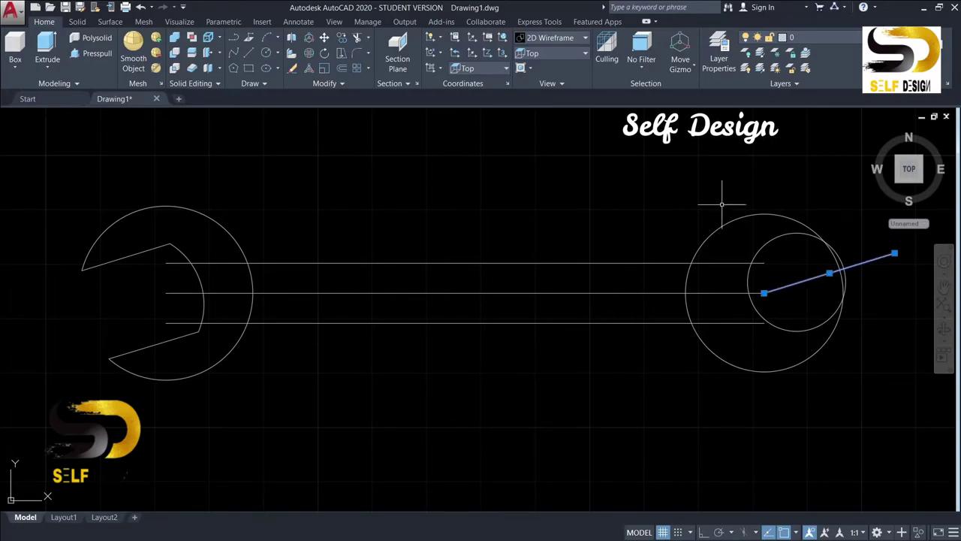
Offset the slanted line 6.5 units to each side across the right-end circles.
left_click(343, 68)
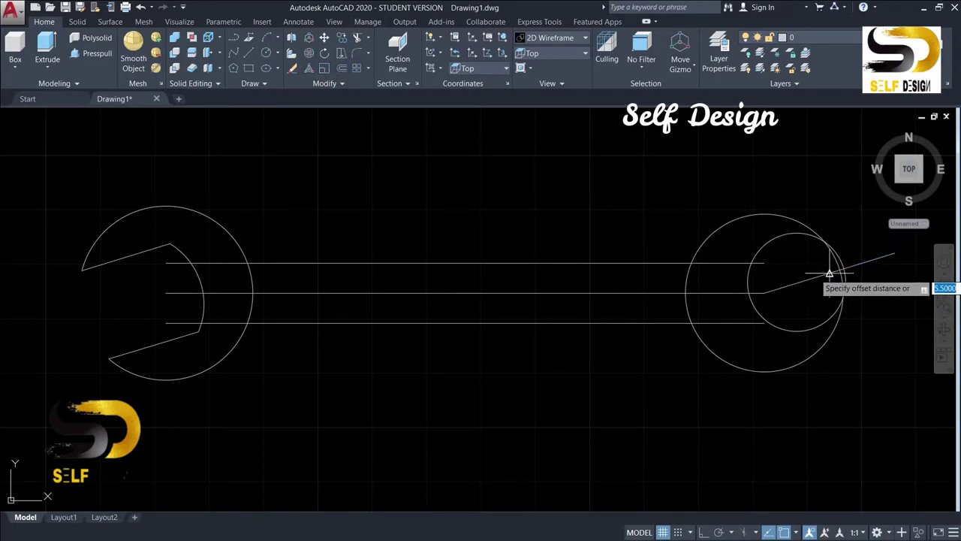
left_click(829, 273)
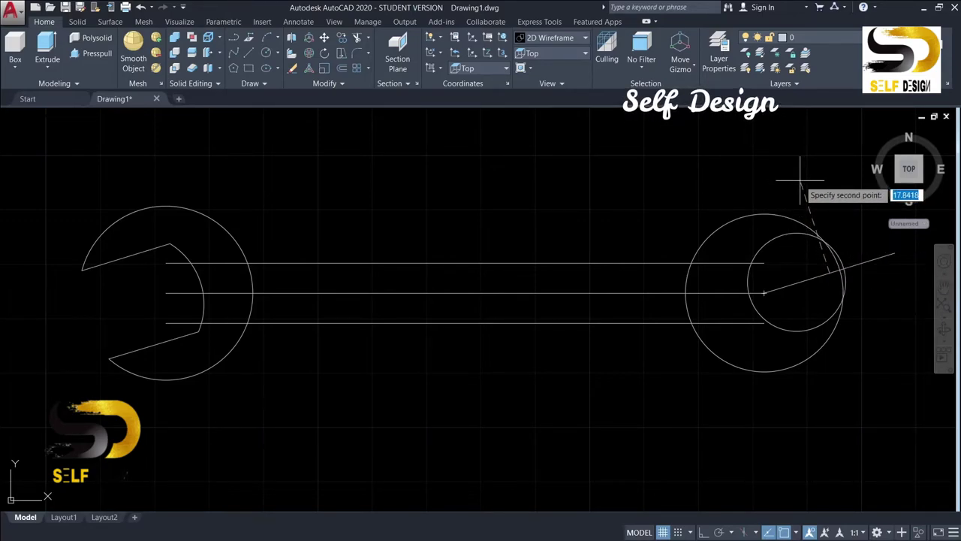
type("6.5")
key("Return")
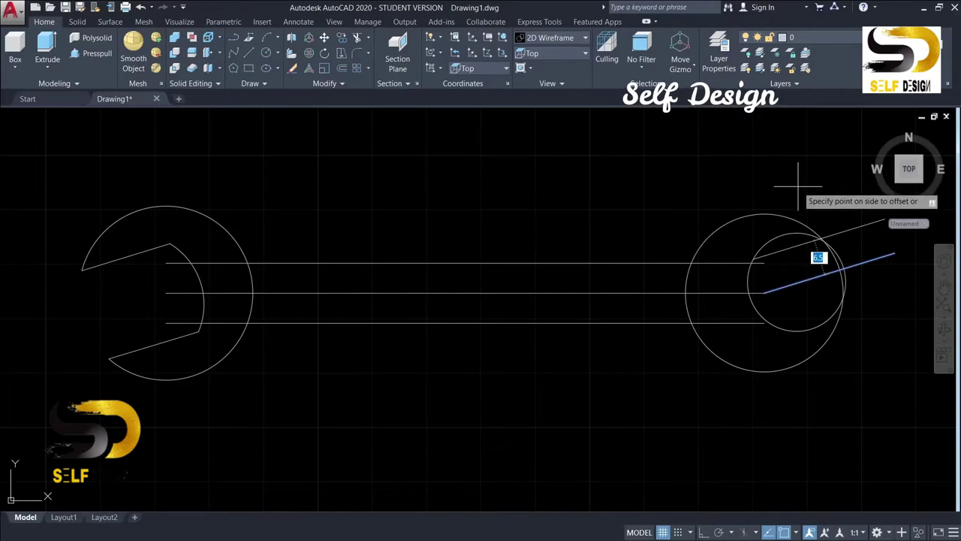
left_click(798, 186)
left_click(826, 274)
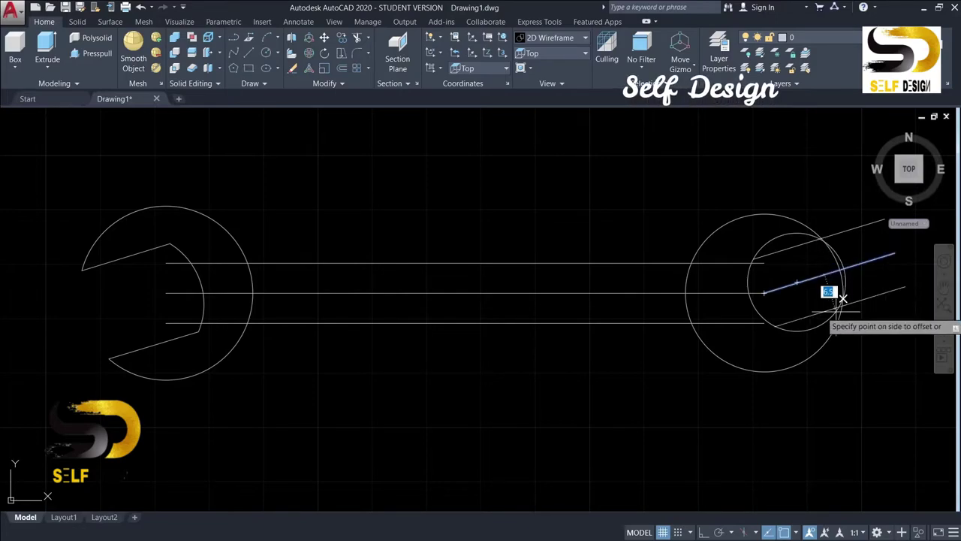
left_click(843, 299)
scroll(732, 261, "down", 1)
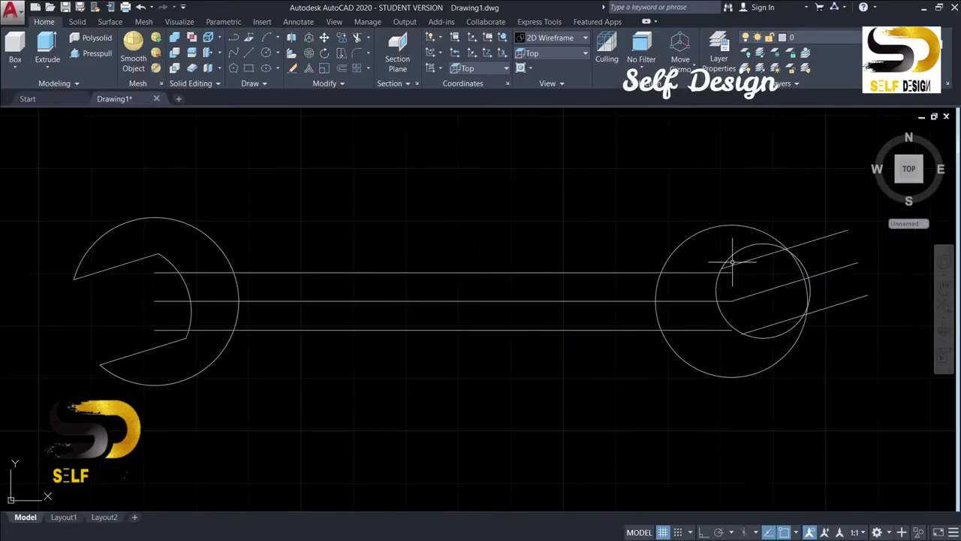
left_click_drag(634, 172, 901, 386)
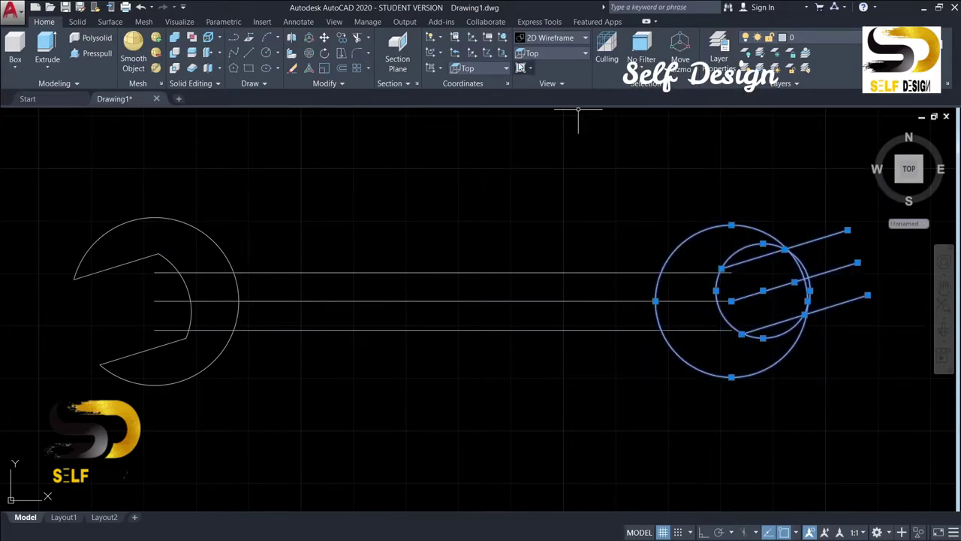
Trim the circle arcs and slanted line ends between the jaw lines to open the right head.
left_click(357, 39)
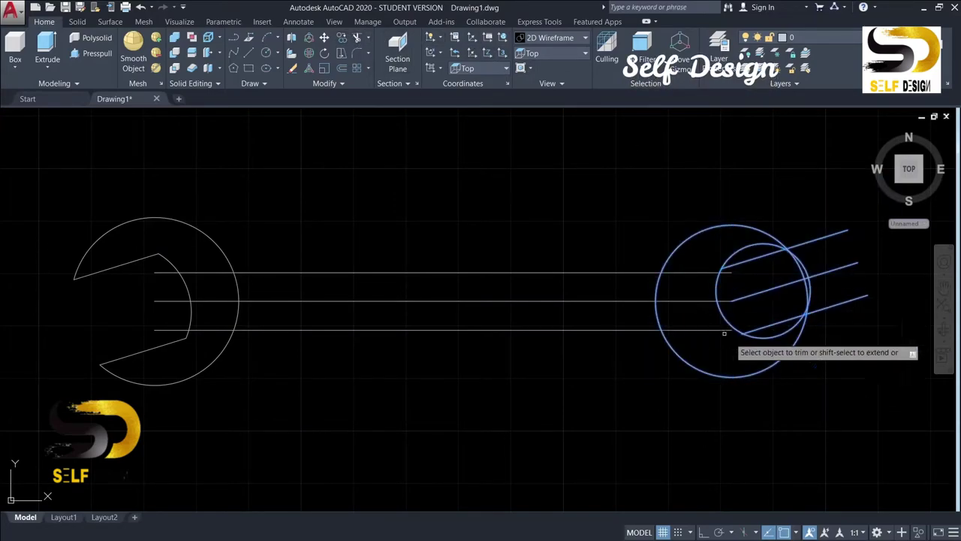
scroll(744, 338, "up", 4)
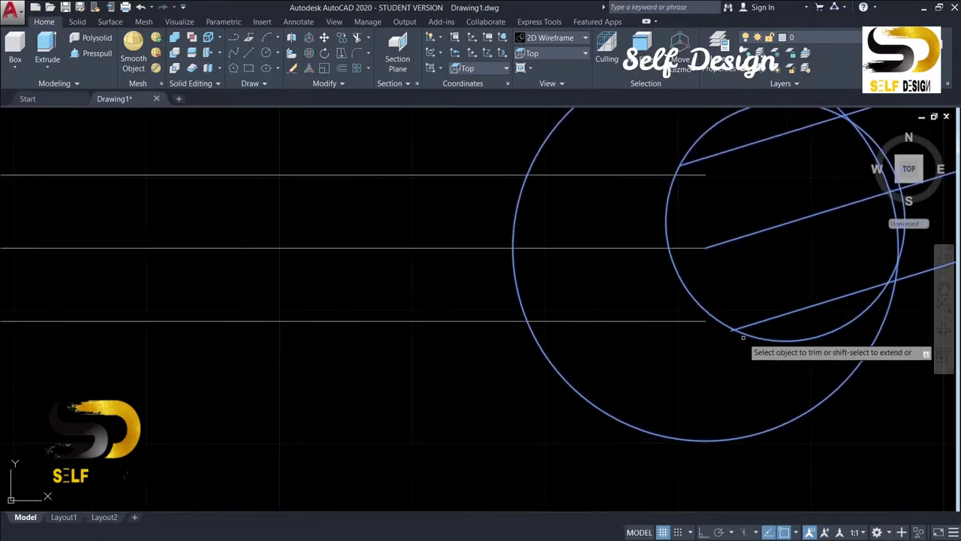
scroll(729, 328, "up", 2)
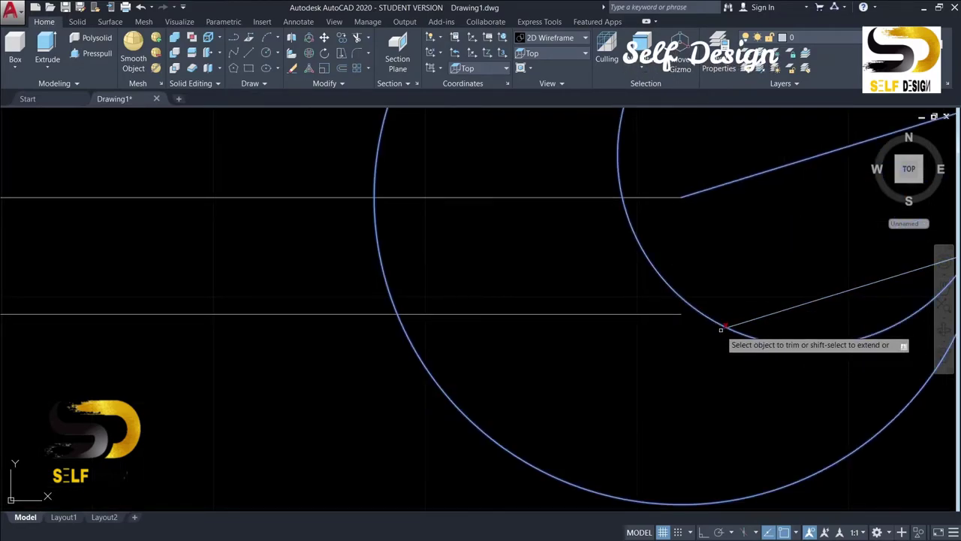
scroll(717, 361, "down", 2)
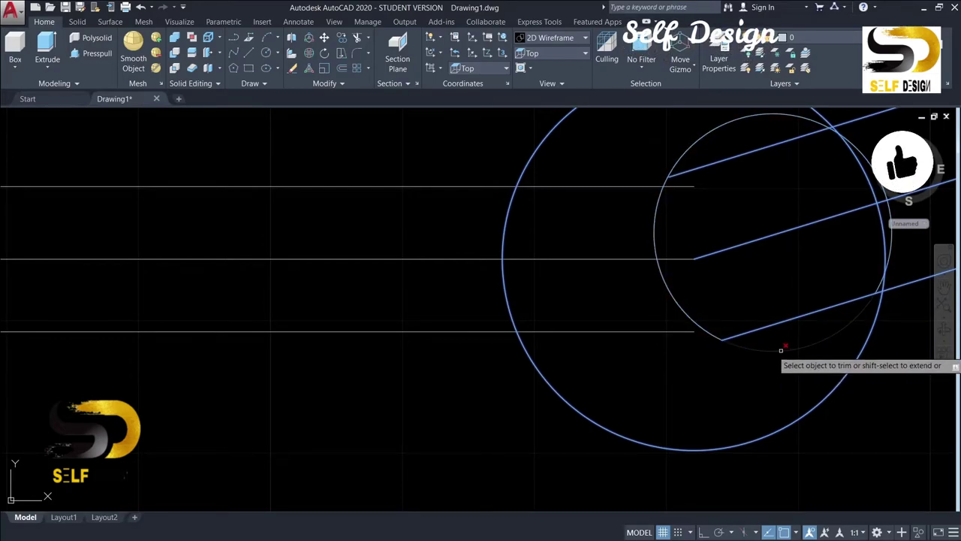
left_click(777, 349)
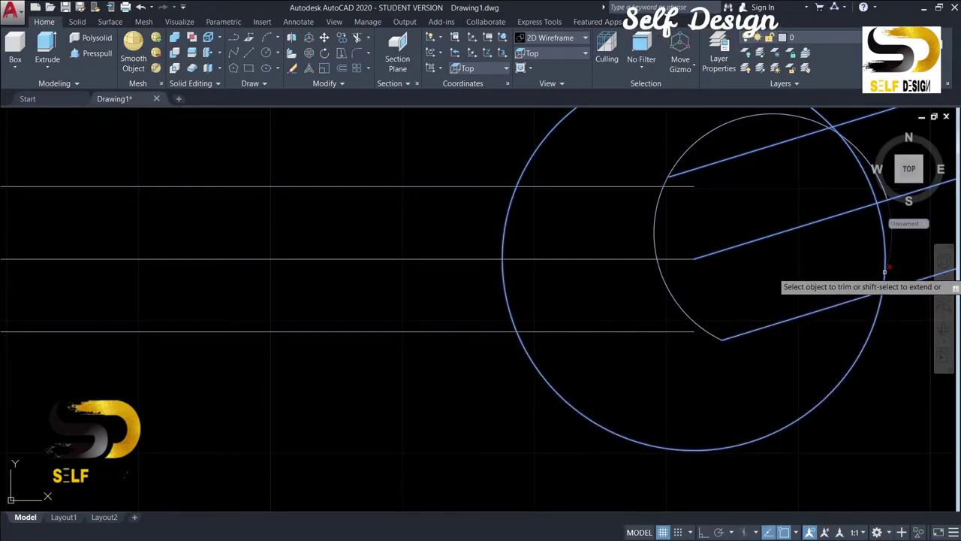
left_click(886, 242)
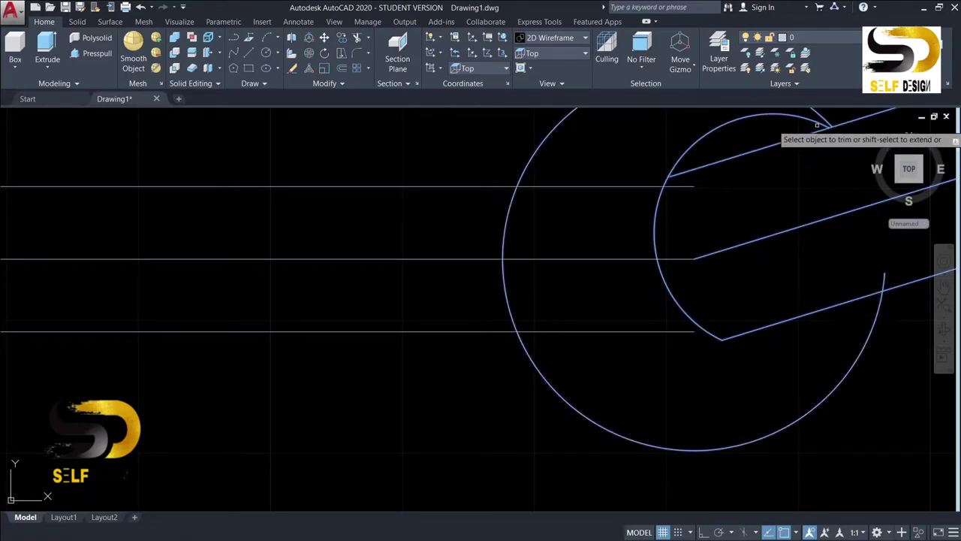
left_click(856, 119)
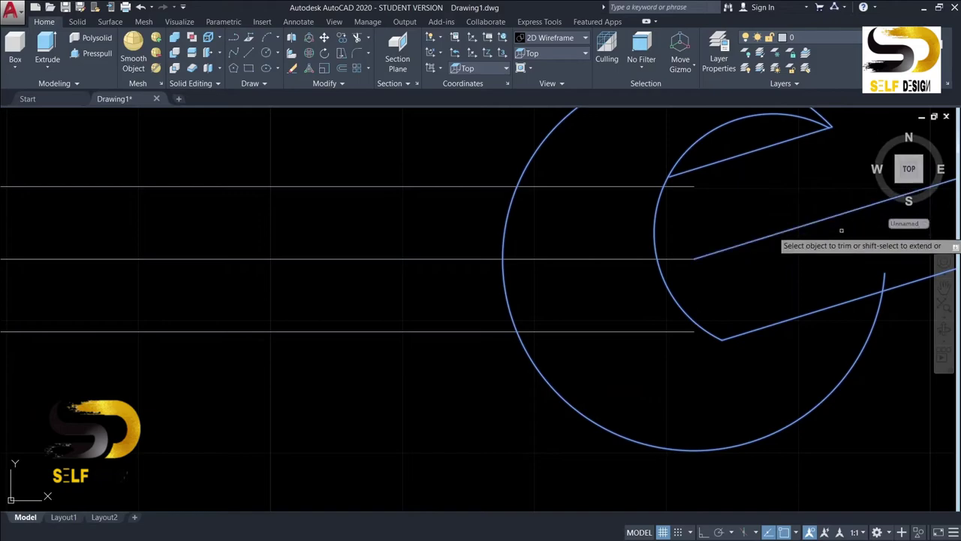
left_click(880, 283)
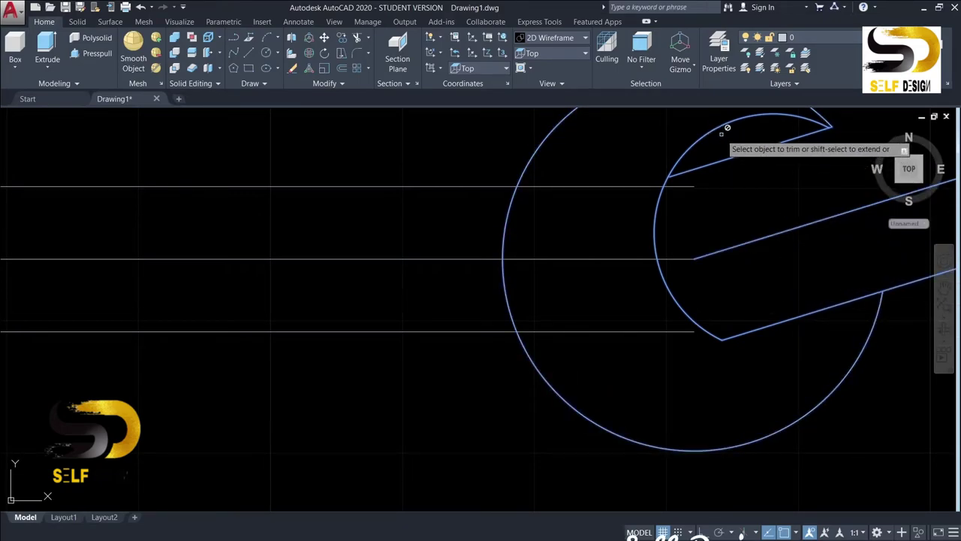
mouse_move(762, 210)
middle_mouse_down()
mouse_move(695, 223)
mouse_move(648, 253)
middle_mouse_up()
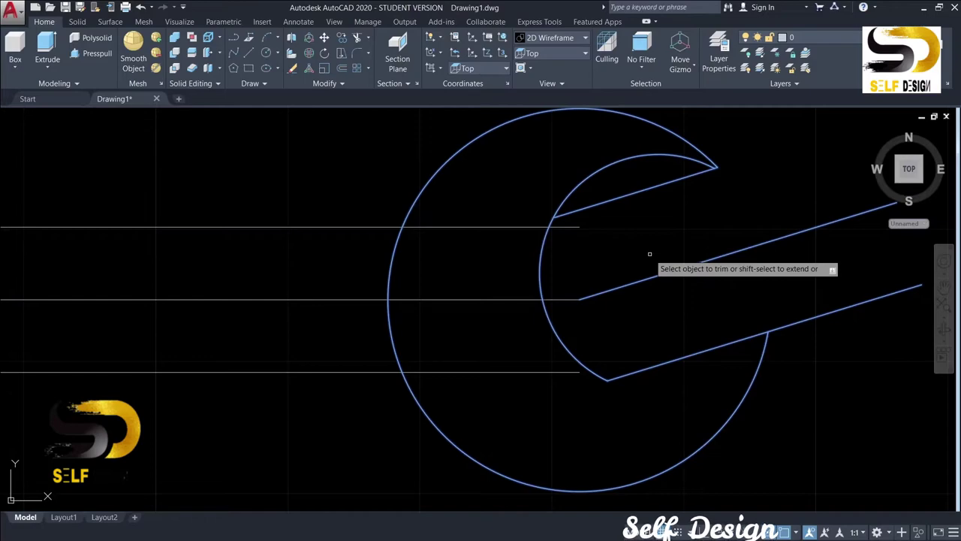
Select the middle slanted centre line of the right head and delete it.
key("Escape")
left_click(567, 192)
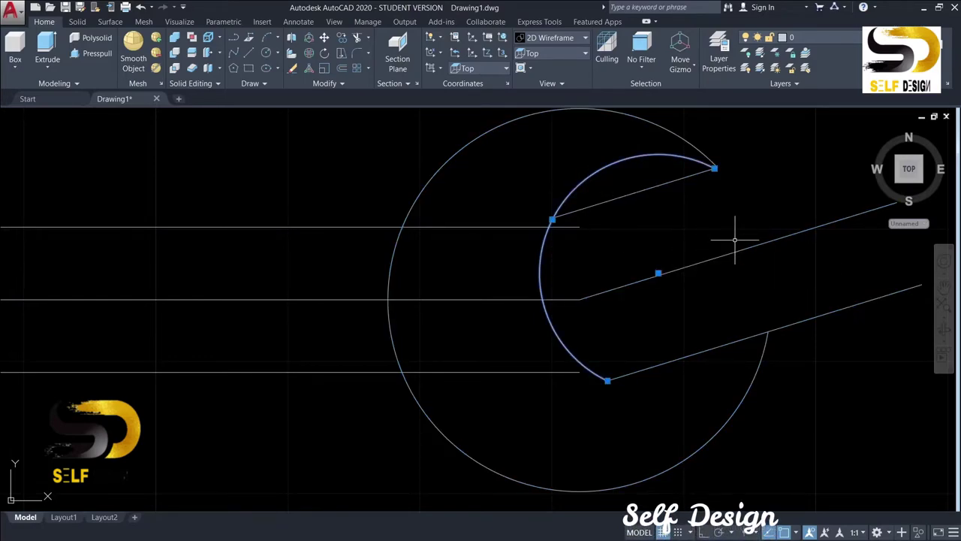
type("Ex")
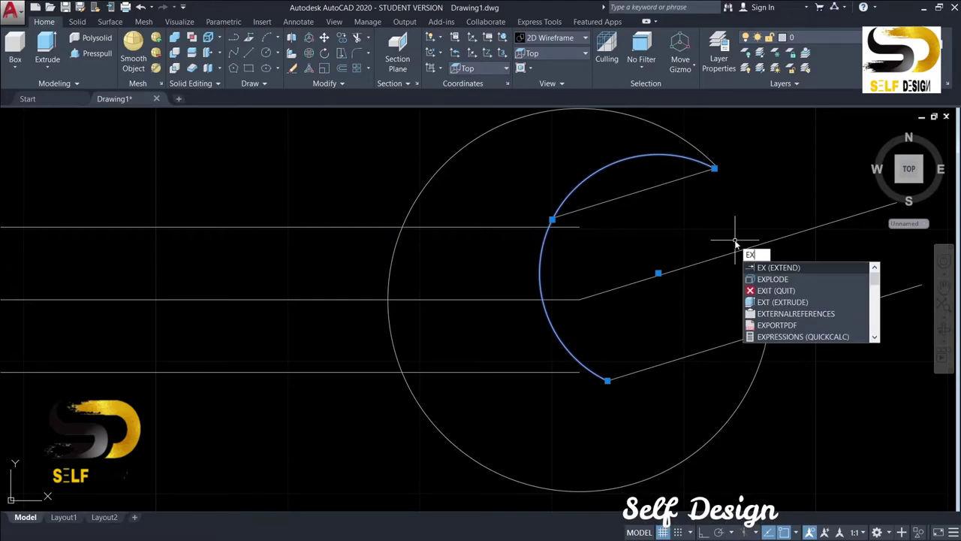
key("Return")
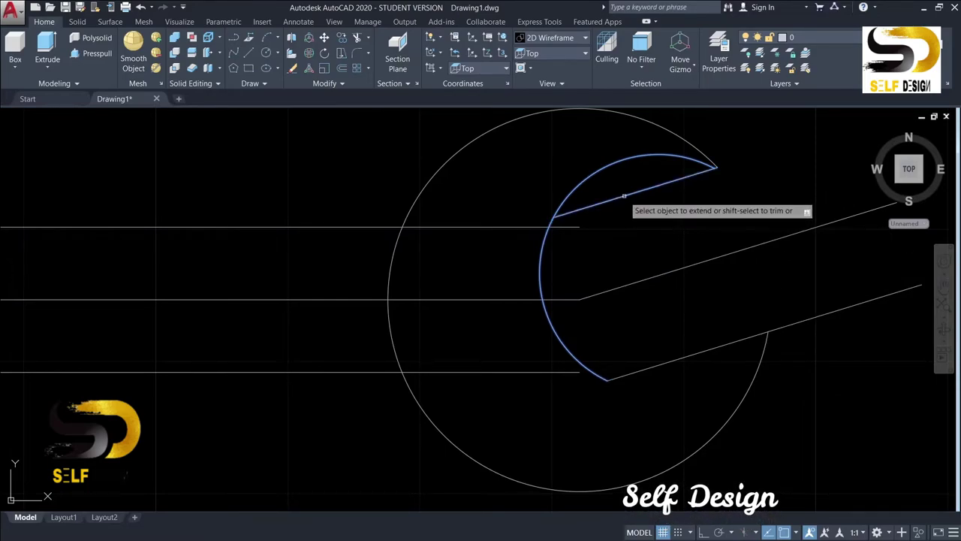
key("Escape")
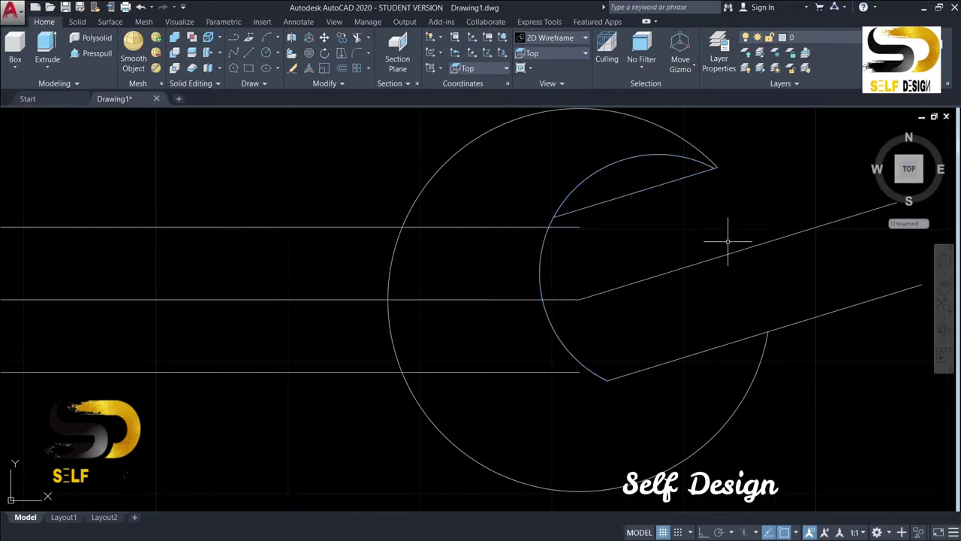
type("tr")
key("Return")
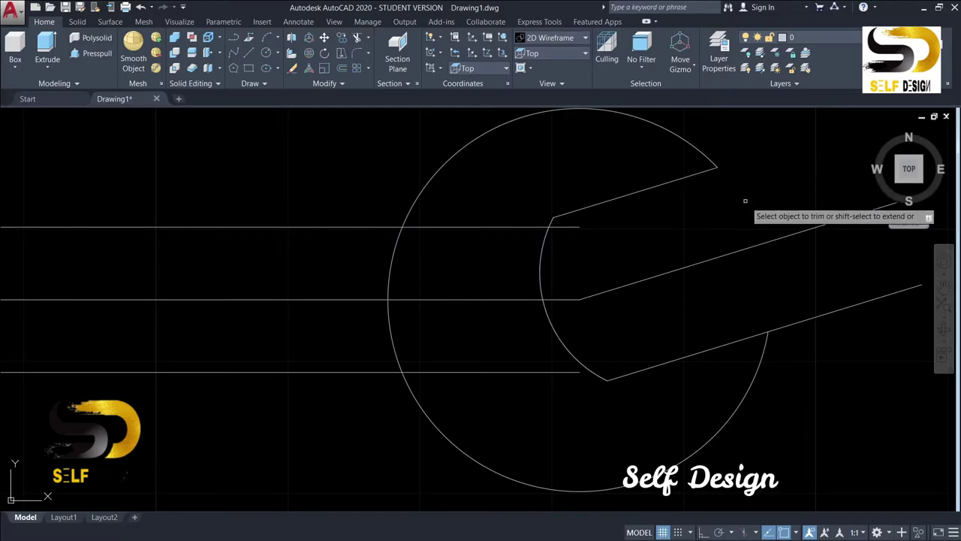
key("Escape")
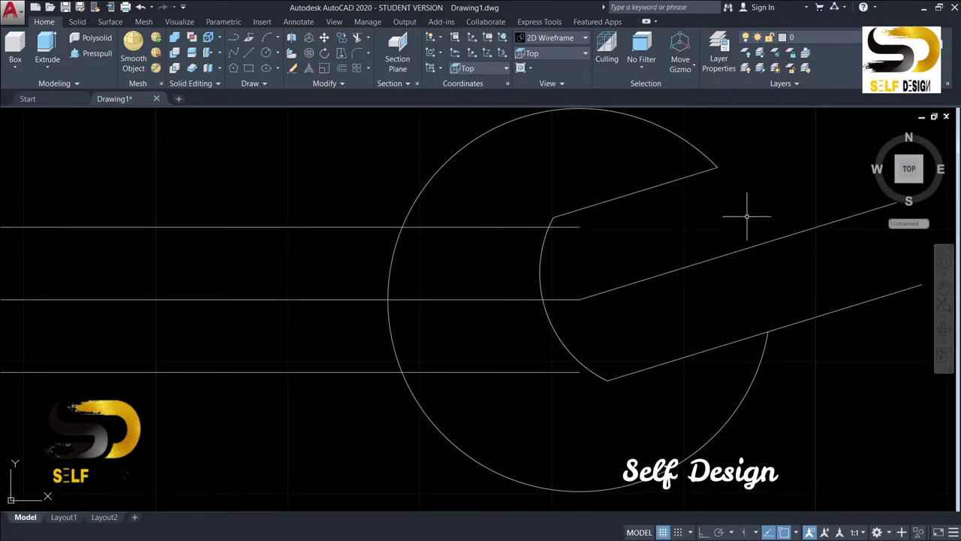
left_click(739, 253)
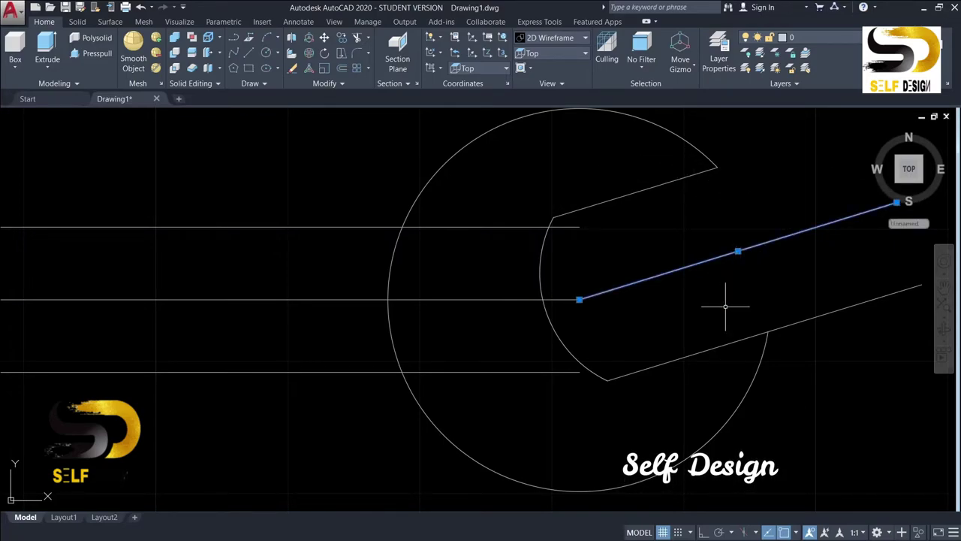
key("Delete")
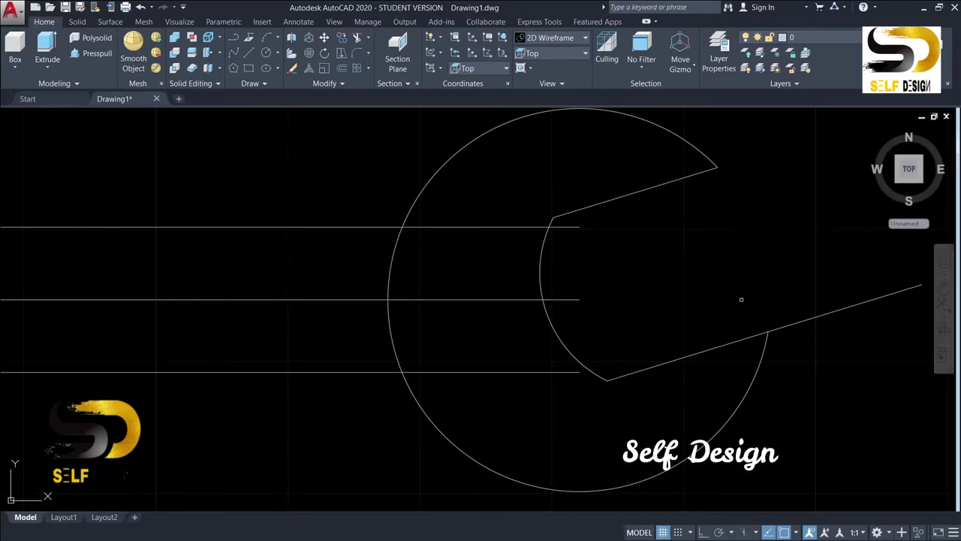
Trim the lower slanted line end and the middle handle line piece inside the right head.
left_click(784, 326)
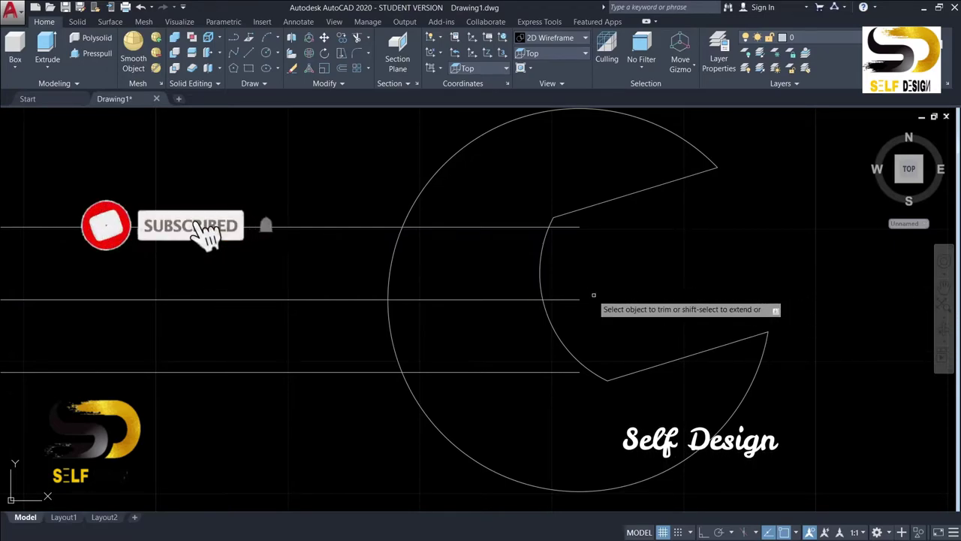
left_click(566, 298)
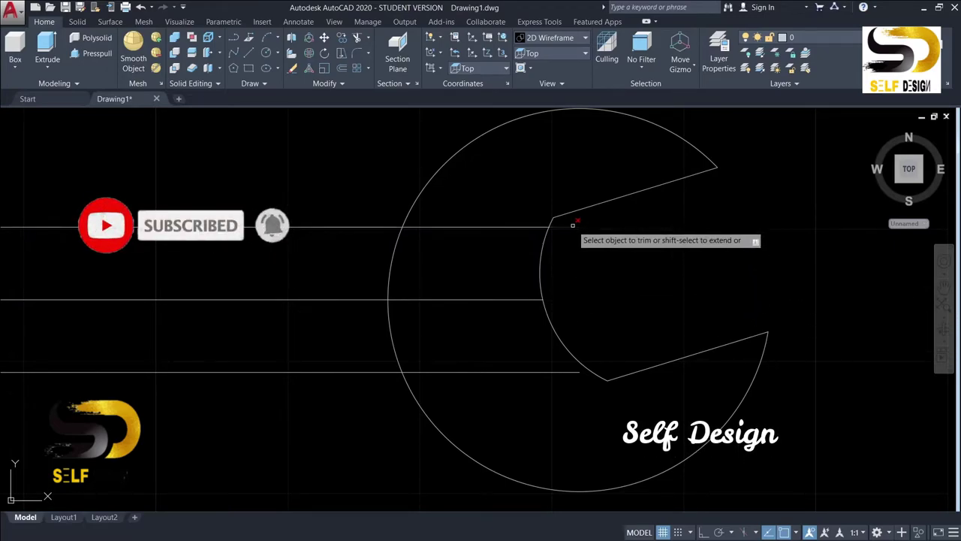
key("Escape")
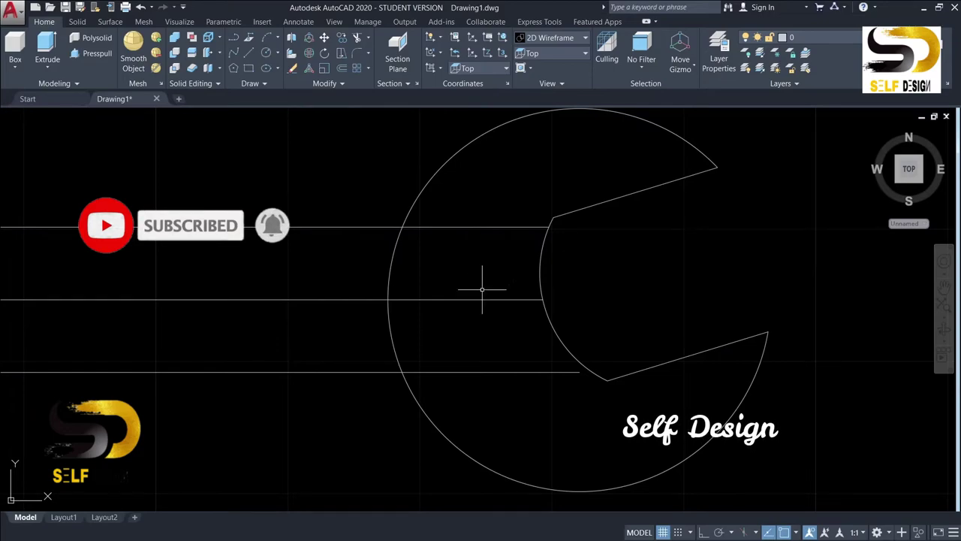
Trim the top, middle and bottom handle lines where they run inside both wrench heads.
scroll(835, 208, "up", 2)
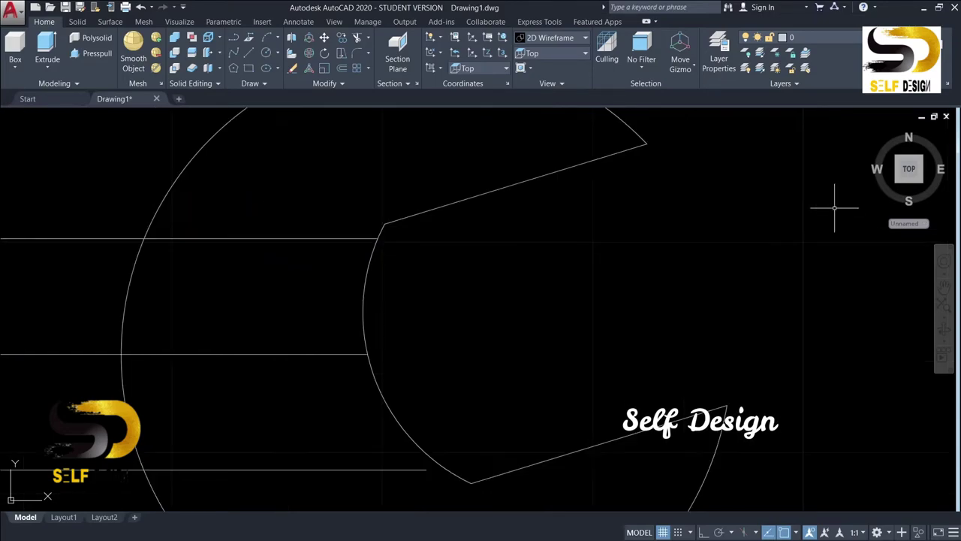
scroll(853, 205, "down", 4)
type("TR")
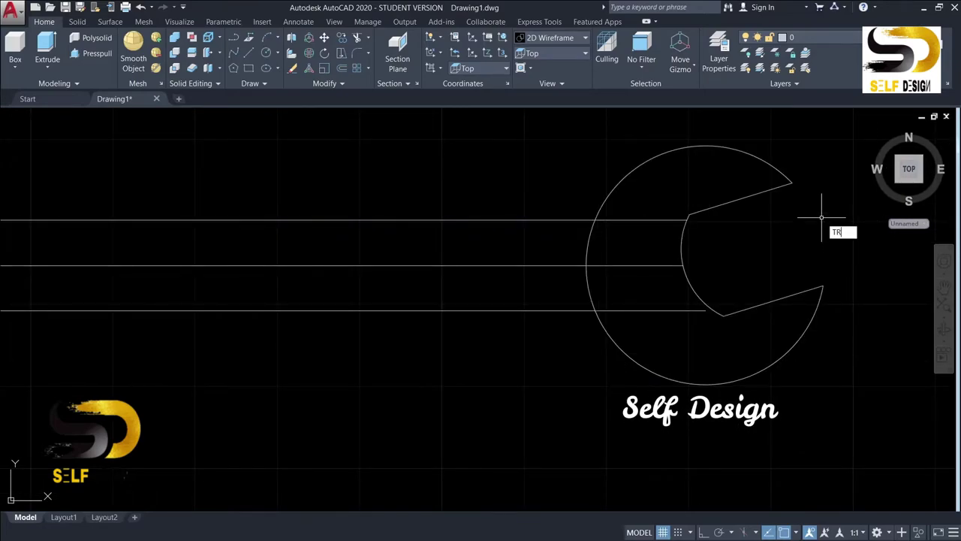
key("Return")
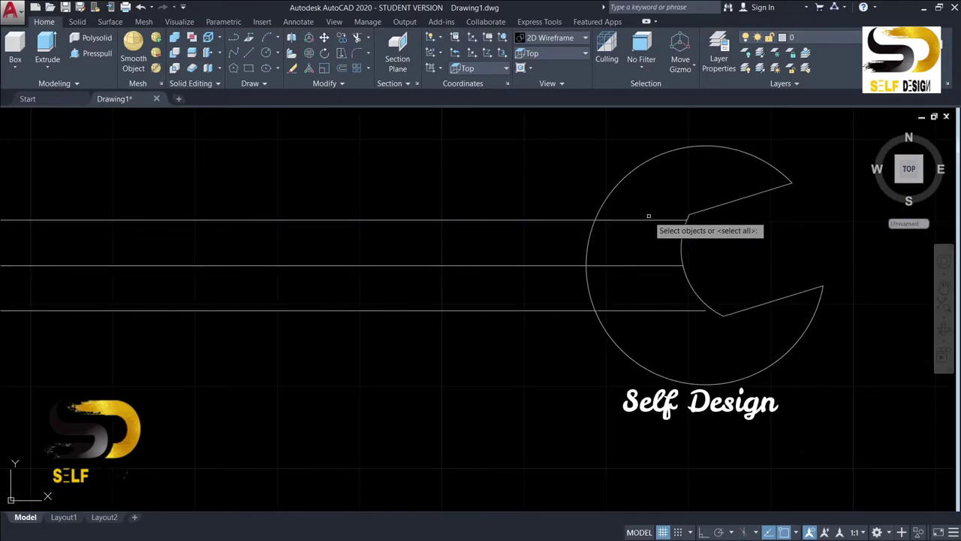
key("Return")
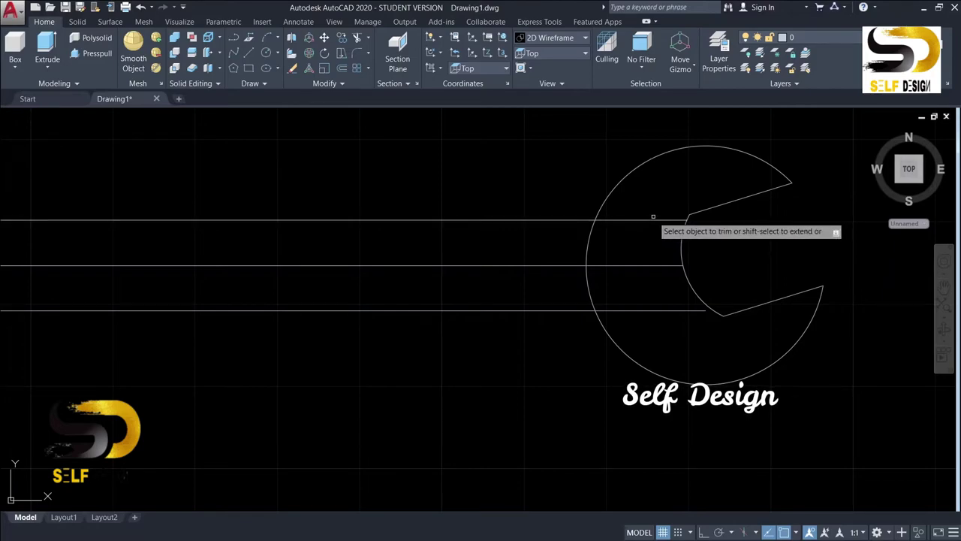
left_click(653, 219)
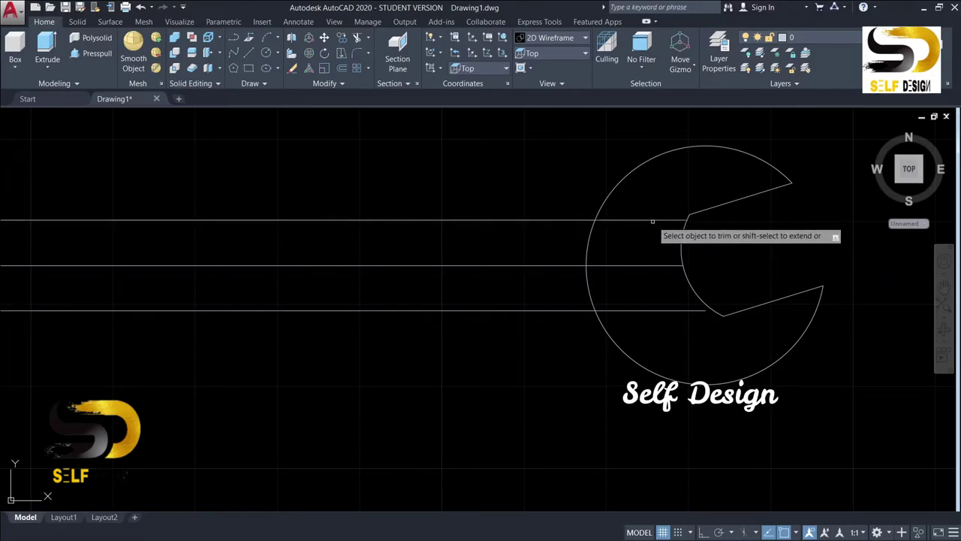
left_click(652, 267)
left_click(644, 259)
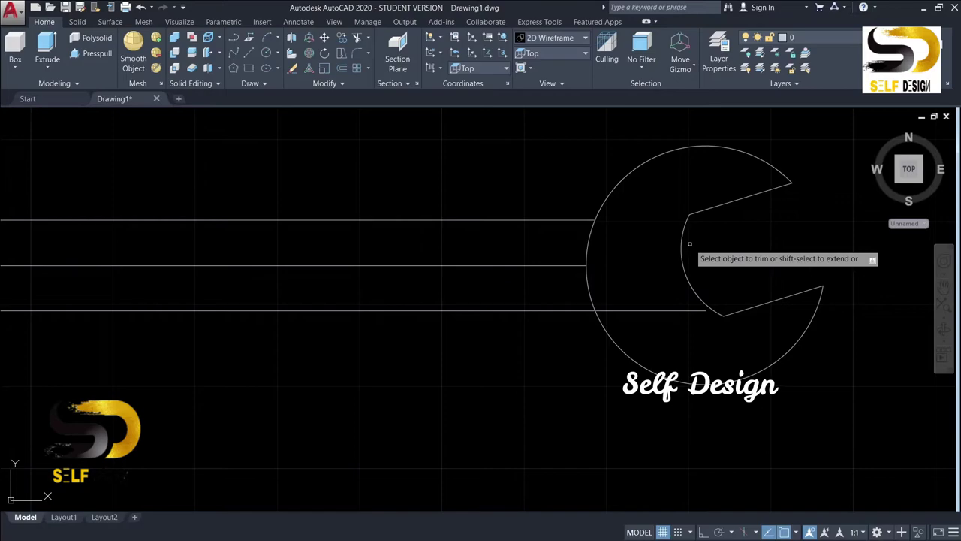
left_click(646, 309)
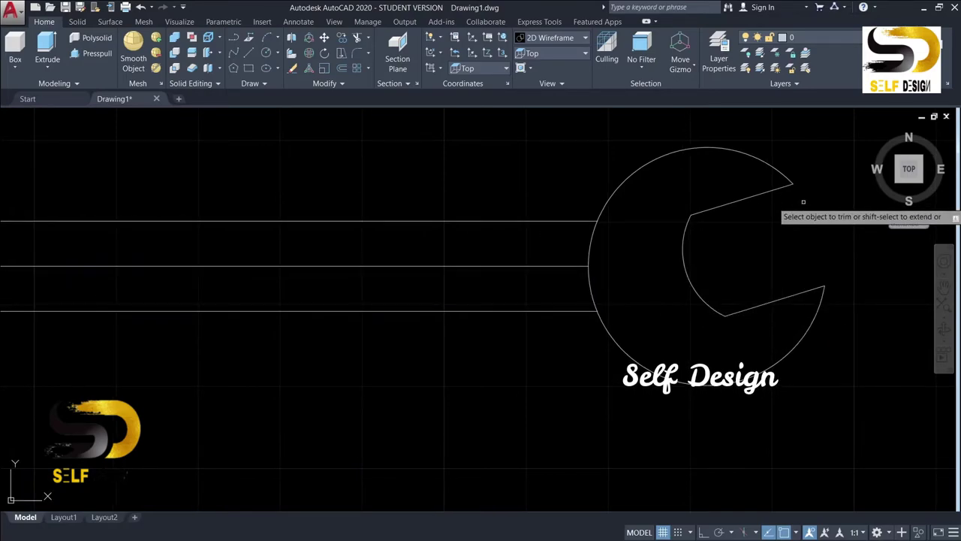
scroll(802, 201, "down", 2)
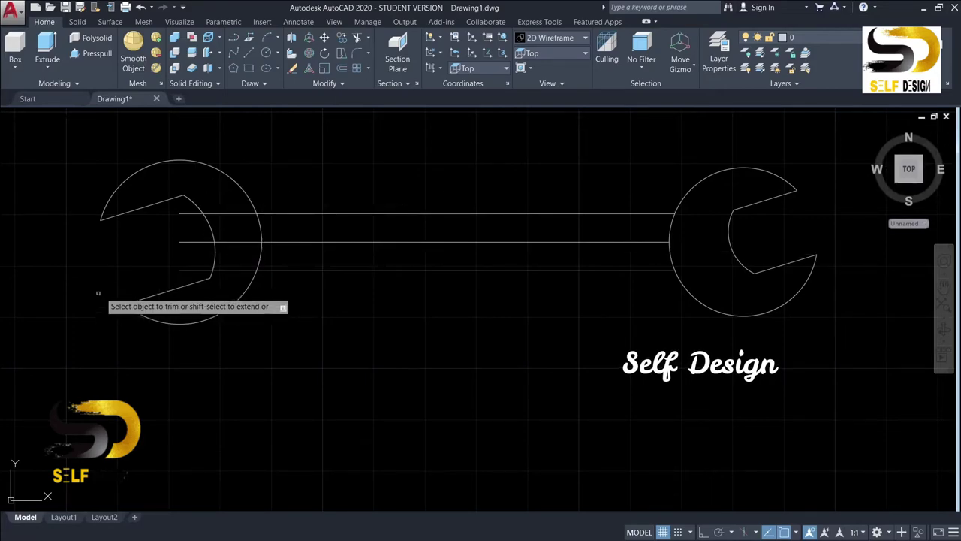
left_click(193, 242)
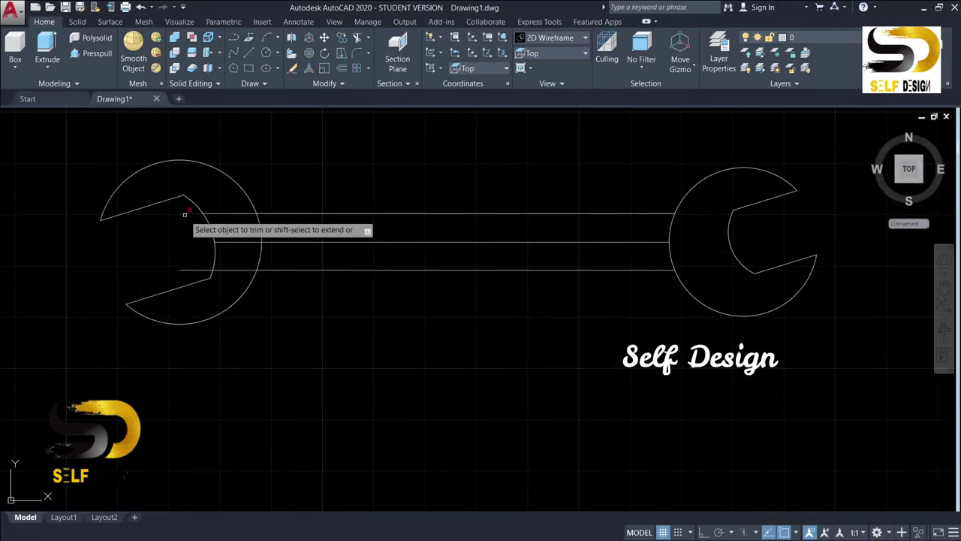
left_click(189, 269)
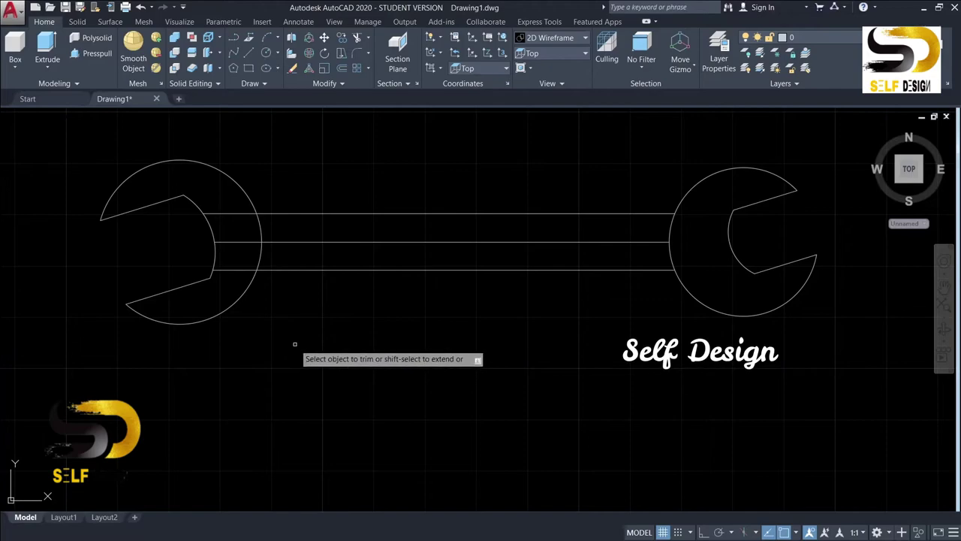
key("Escape")
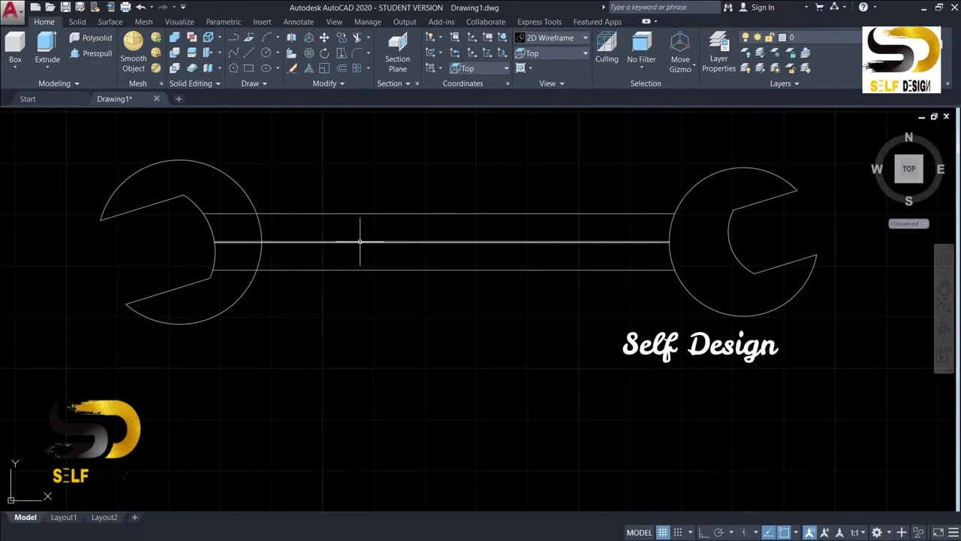
Delete the horizontal centre line running along the handle.
left_click(359, 242)
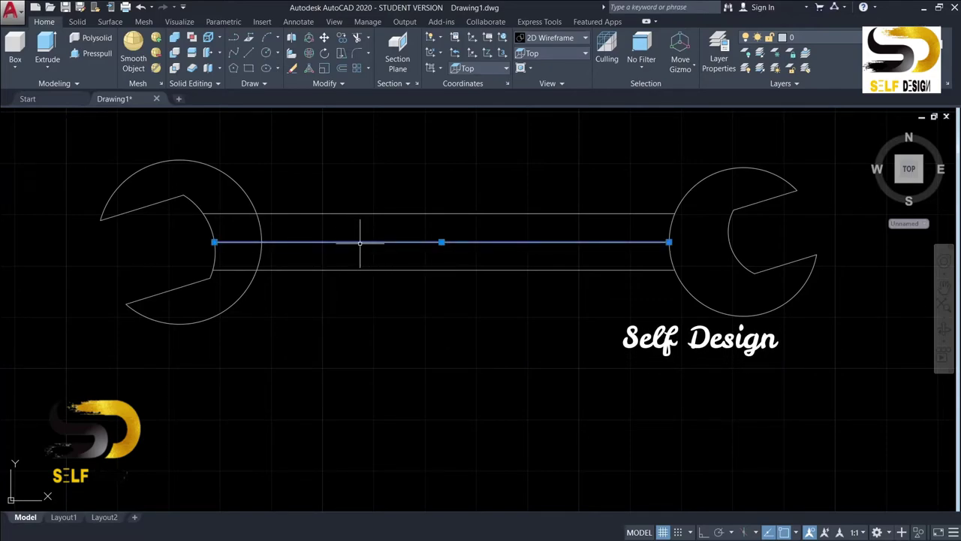
key("Escape")
type("tr")
key("Return")
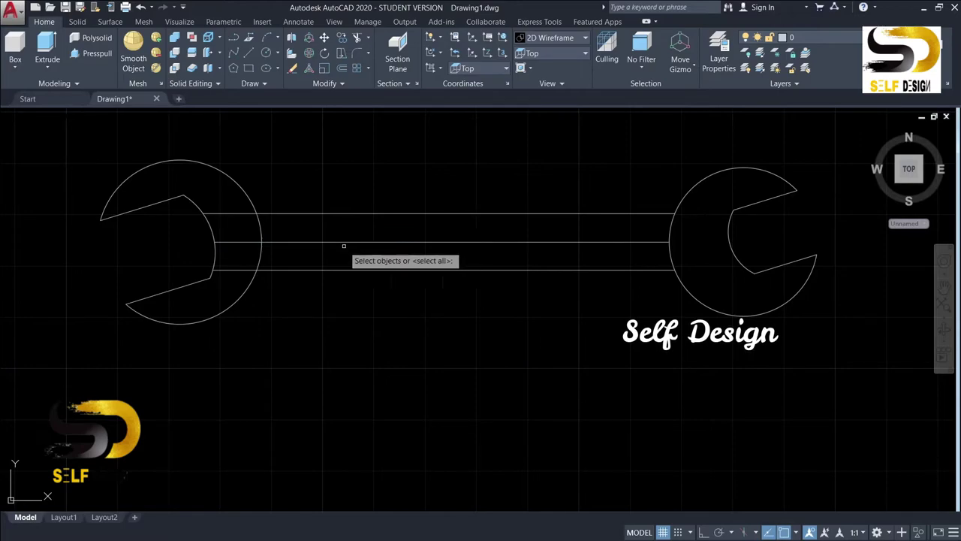
key("Return")
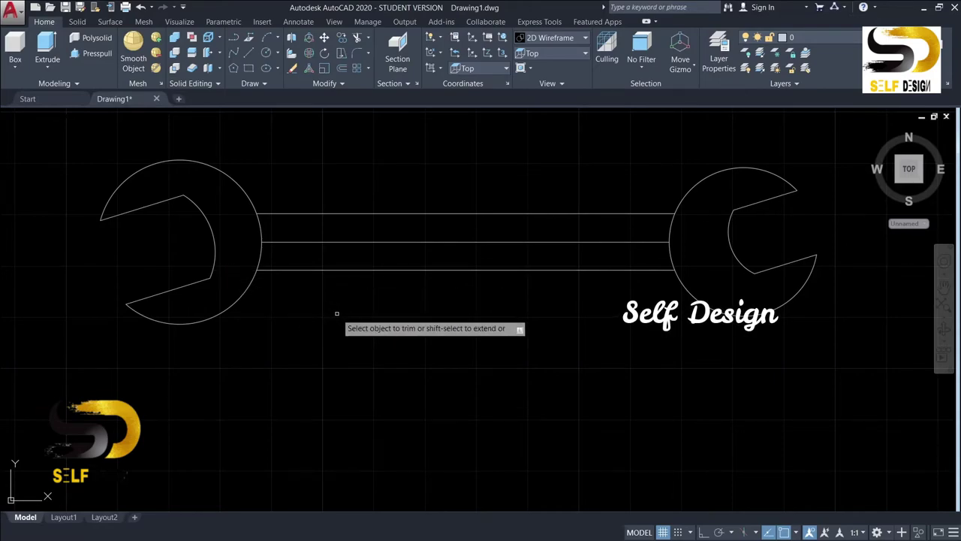
key("Escape")
left_click(403, 242)
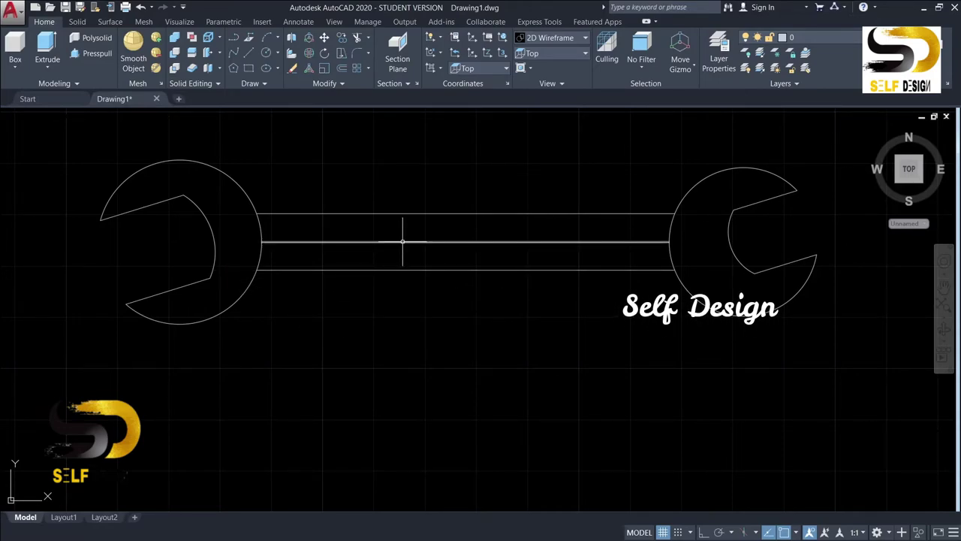
key("Delete")
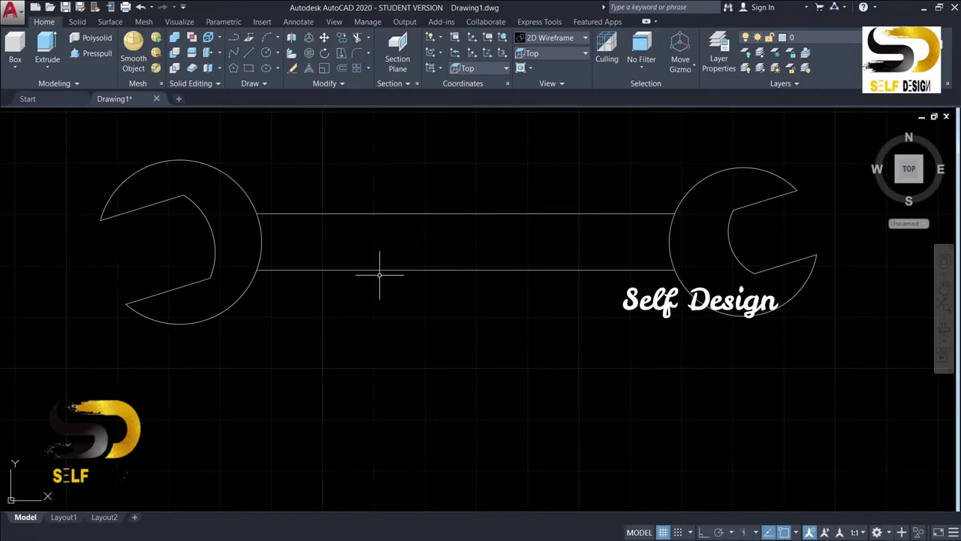
middle_click_drag(525, 334, 509, 366)
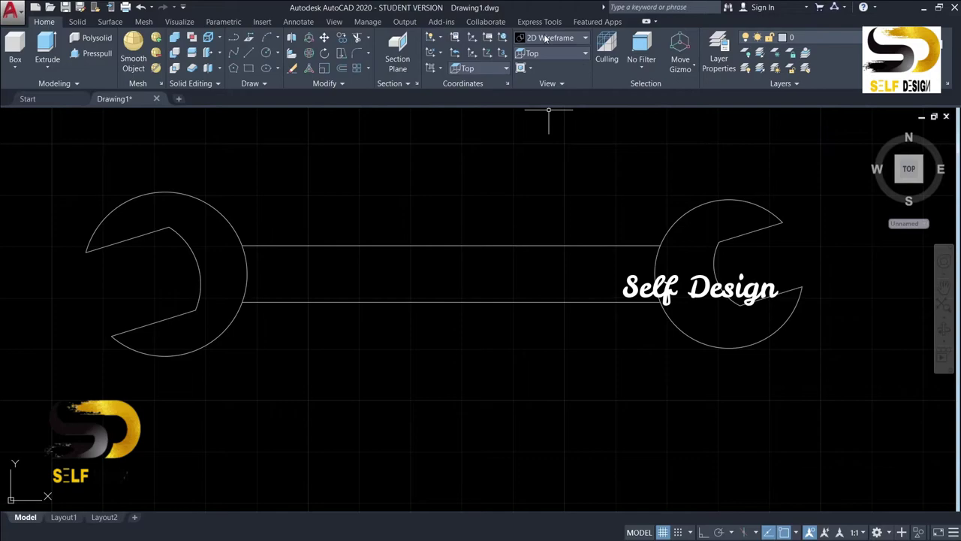
Switch the view to SW Isometric.
left_click(557, 54)
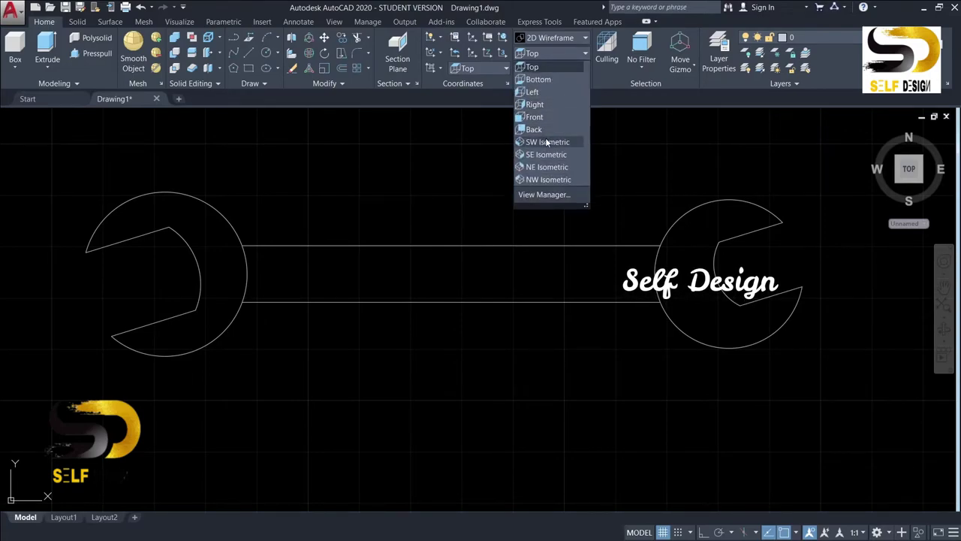
left_click(547, 142)
scroll(518, 244, "up", 3)
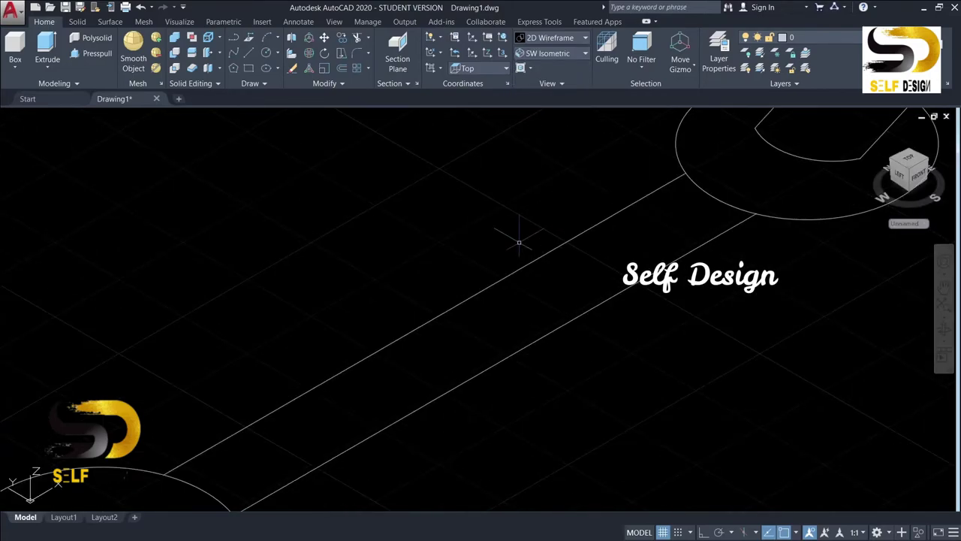
scroll(518, 244, "down", 3)
scroll(520, 242, "down", 2)
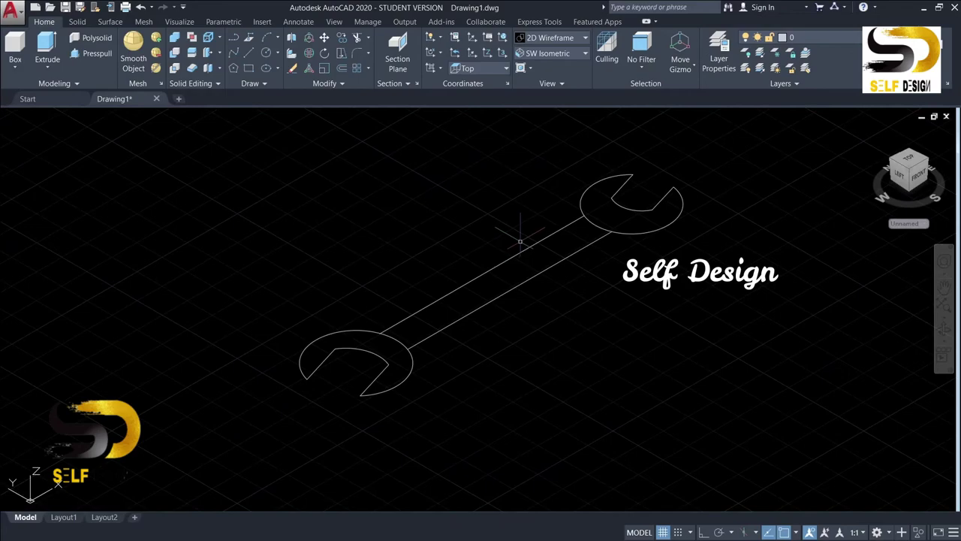
Press-pull the left and right wrench heads up to a thickness of 2.5.
left_click(89, 57)
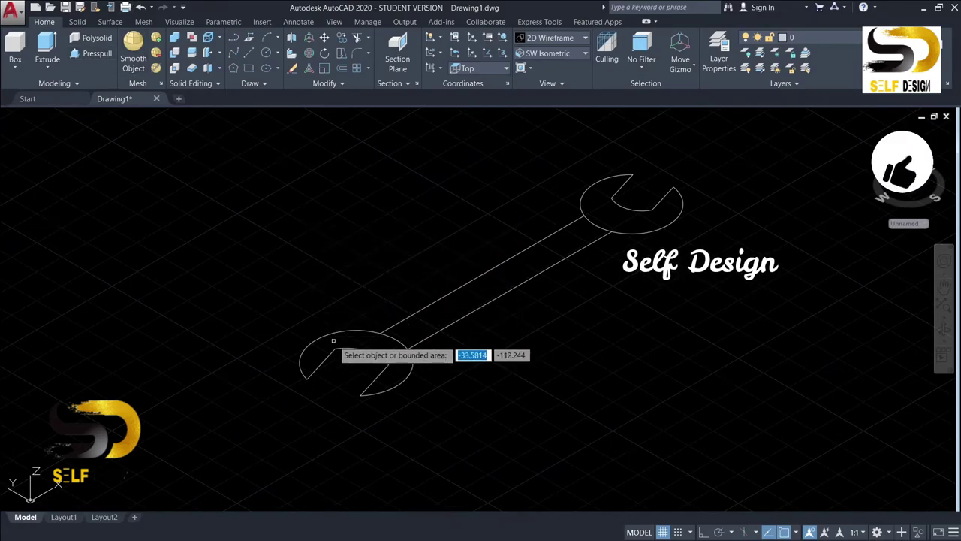
left_click(356, 363)
type("2.5")
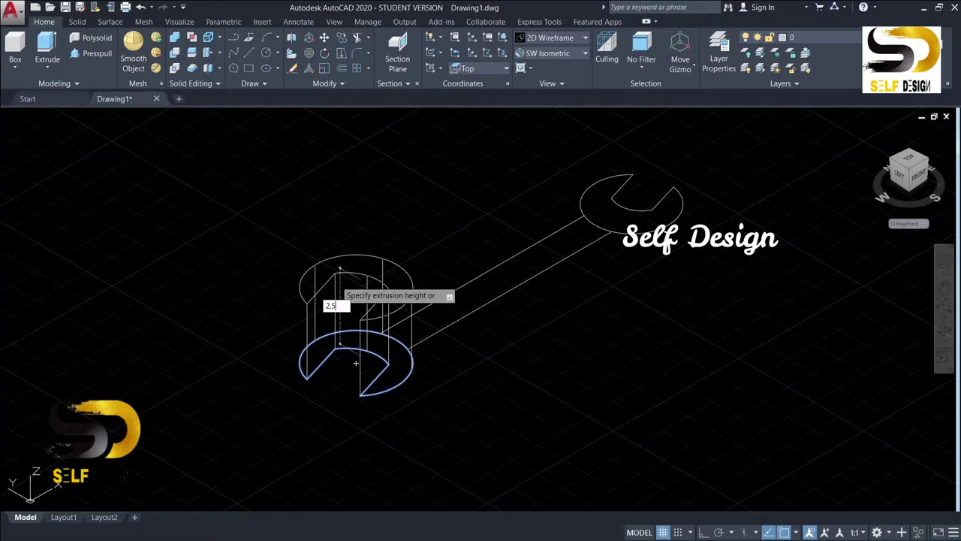
key("Return")
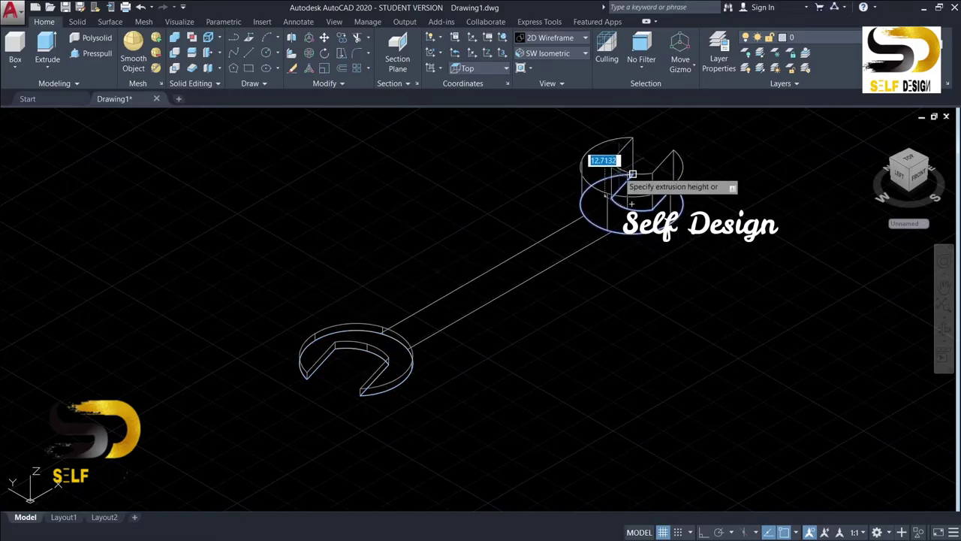
type("2.5")
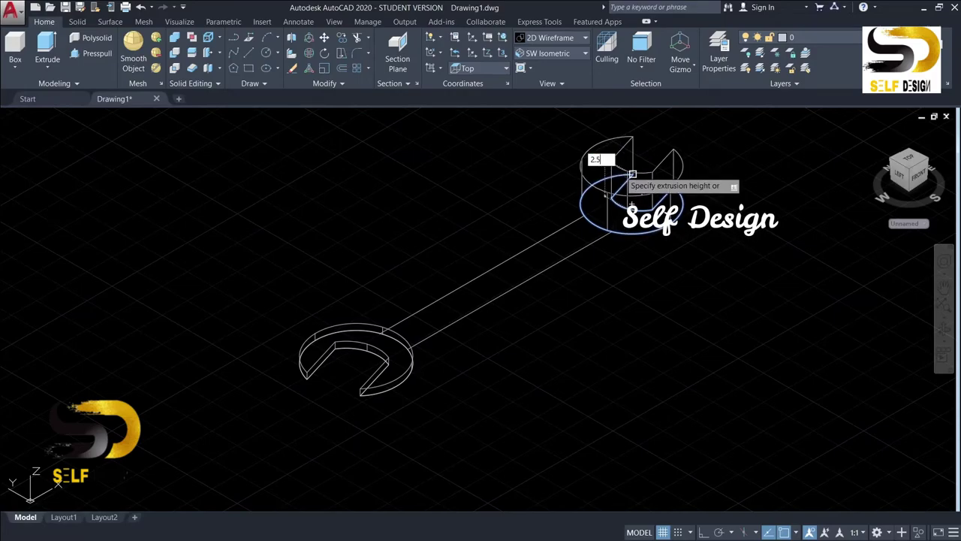
key("Return")
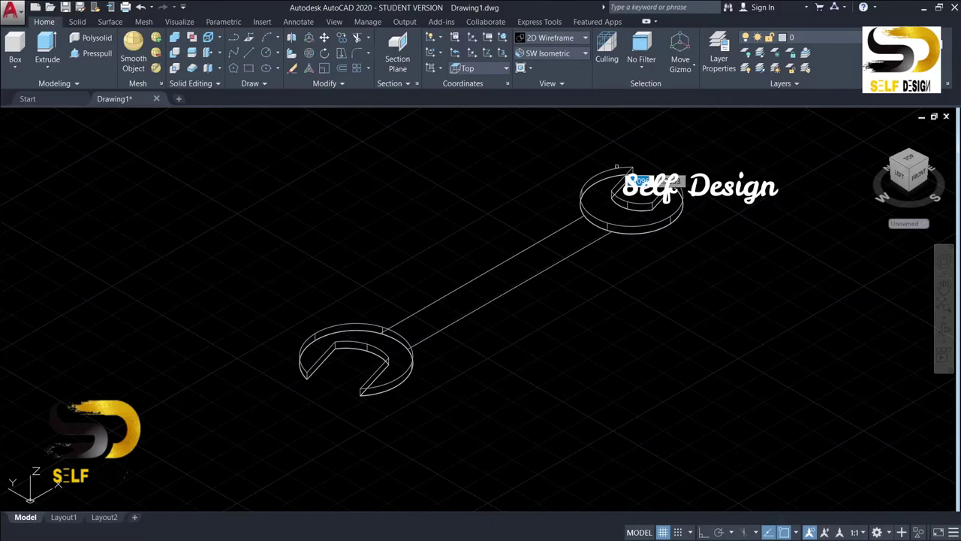
key("Return")
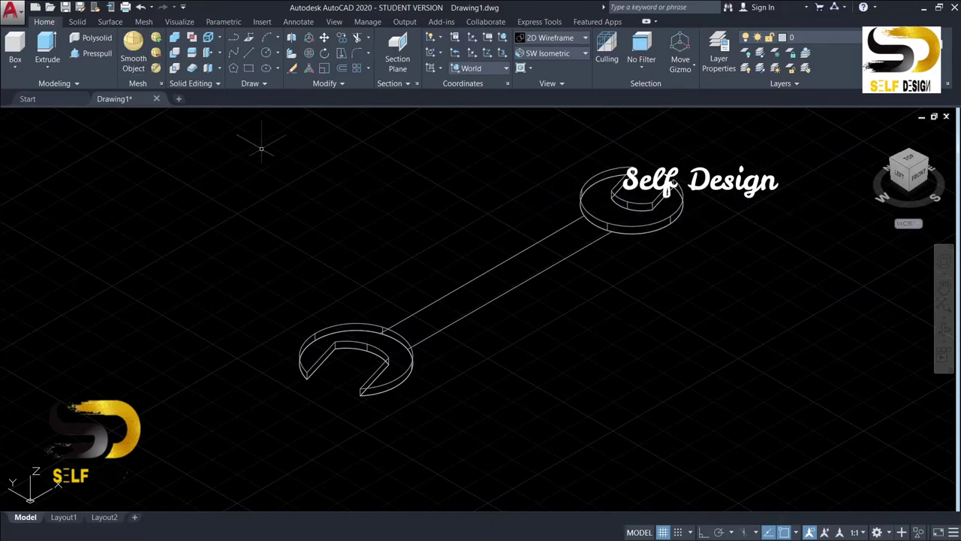
Extrude the handle outline to a height of 2.
left_click(452, 292)
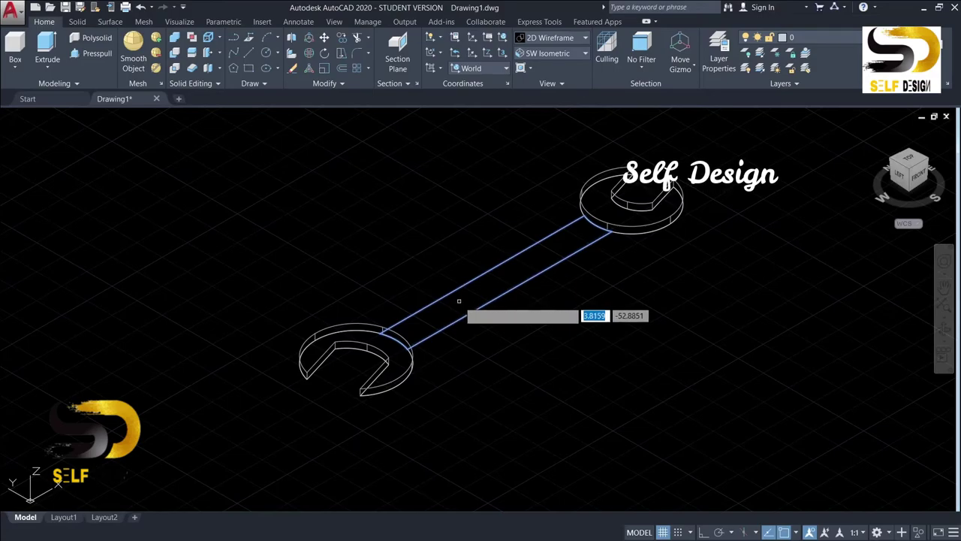
key("Return")
type("2")
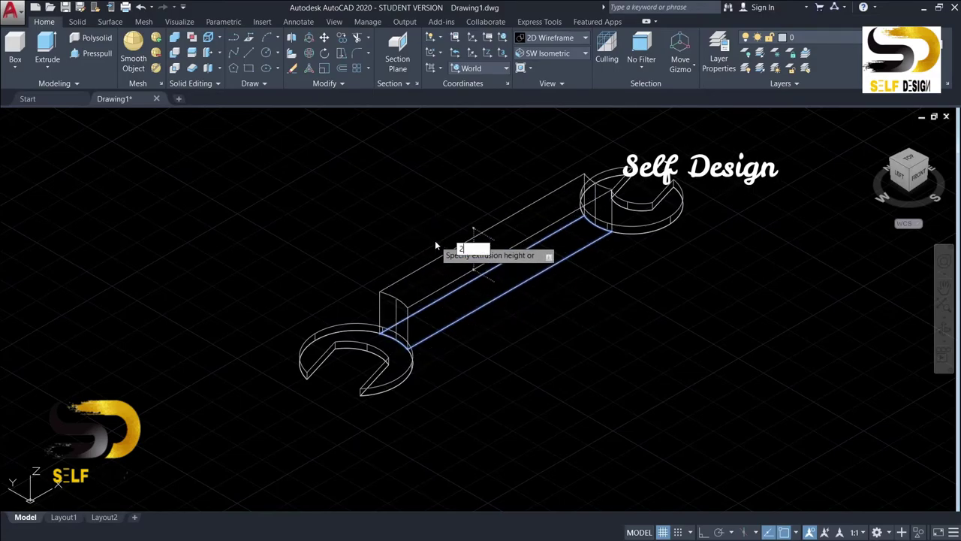
key("Return")
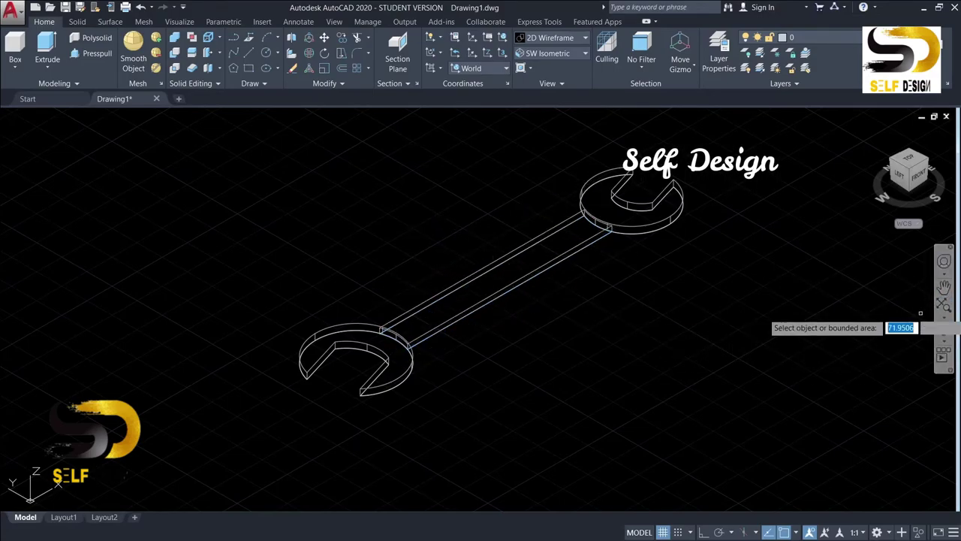
mouse_move(920, 313)
middle_mouse_down("shift")
mouse_move(780, 166)
mouse_move(779, 146)
mouse_move(764, 183)
middle_mouse_up("shift")
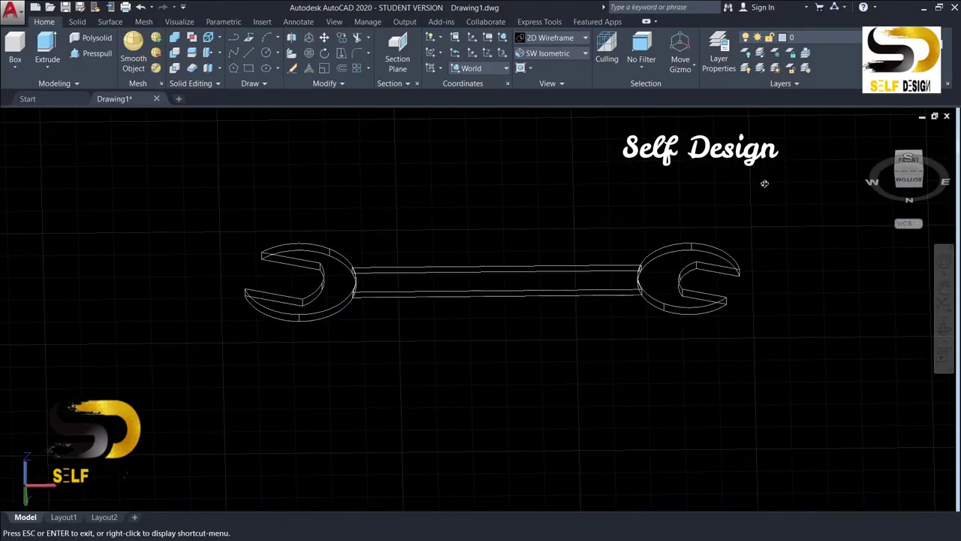
Apply the Shades of Gray visual style and press-pull the left head by 2.
left_click(549, 38)
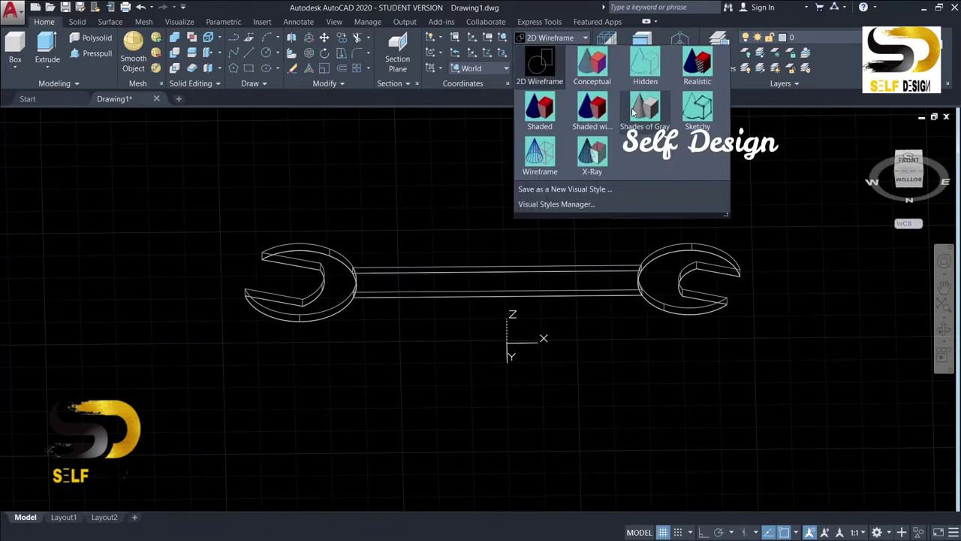
left_click(644, 104)
left_click(93, 52)
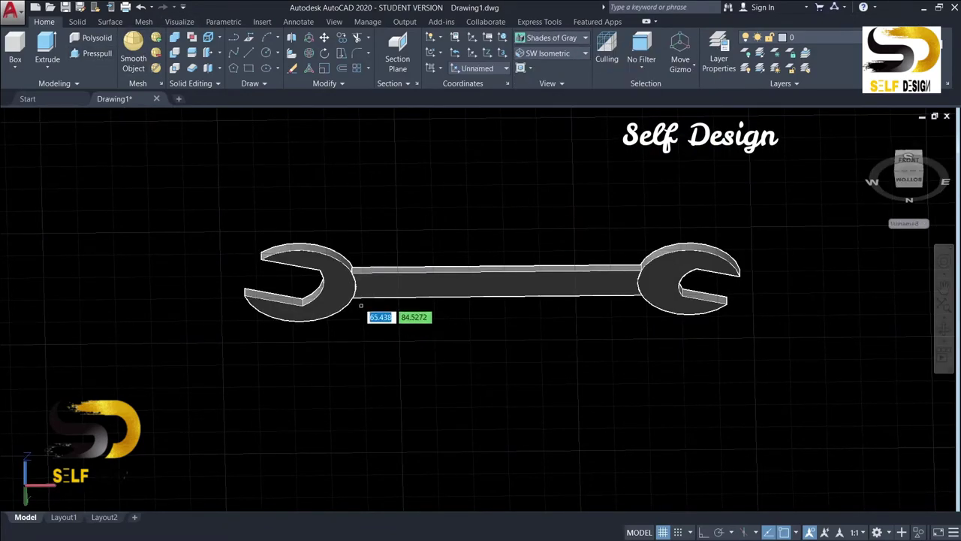
left_click(343, 287)
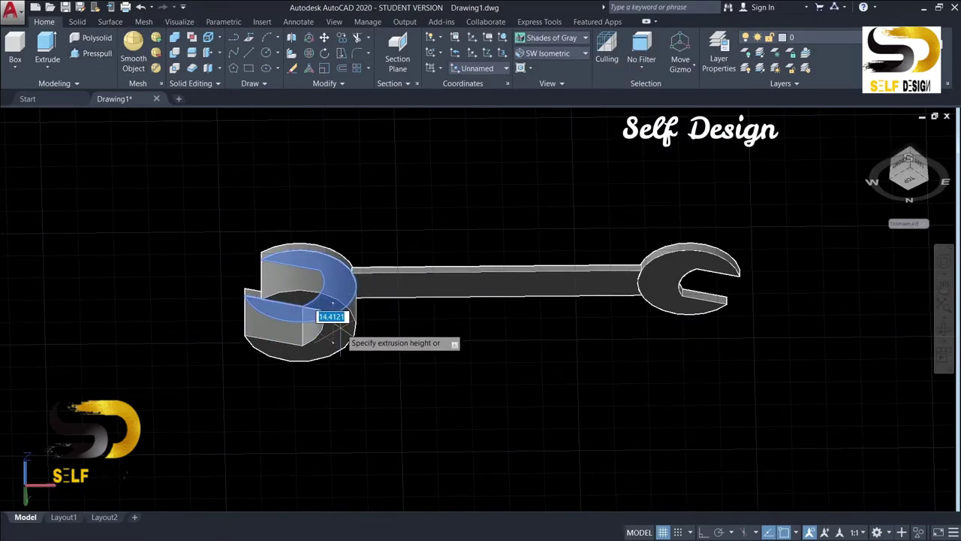
type("2")
key("Return")
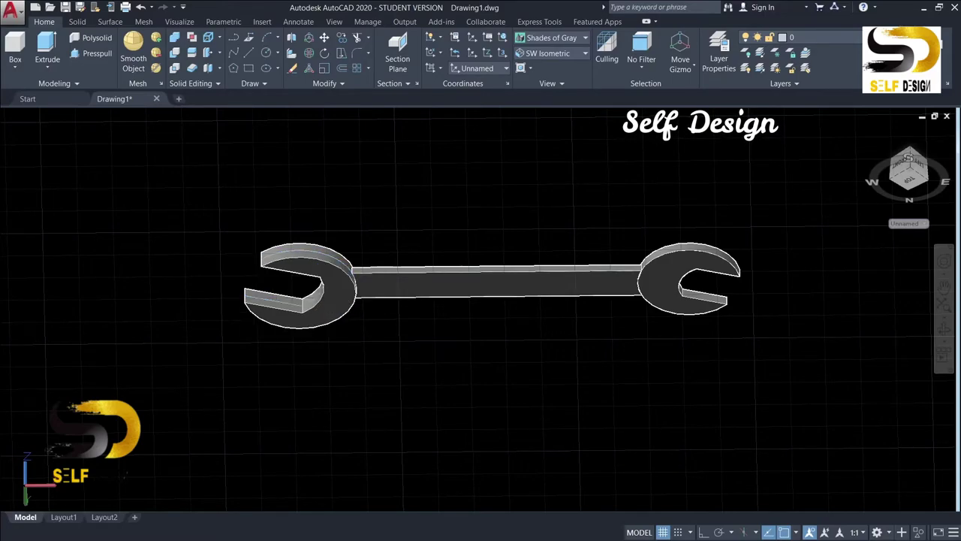
Press-pull the handle by 2 and the right wrench head by 2.5.
left_click(396, 293)
type("2")
key("Return")
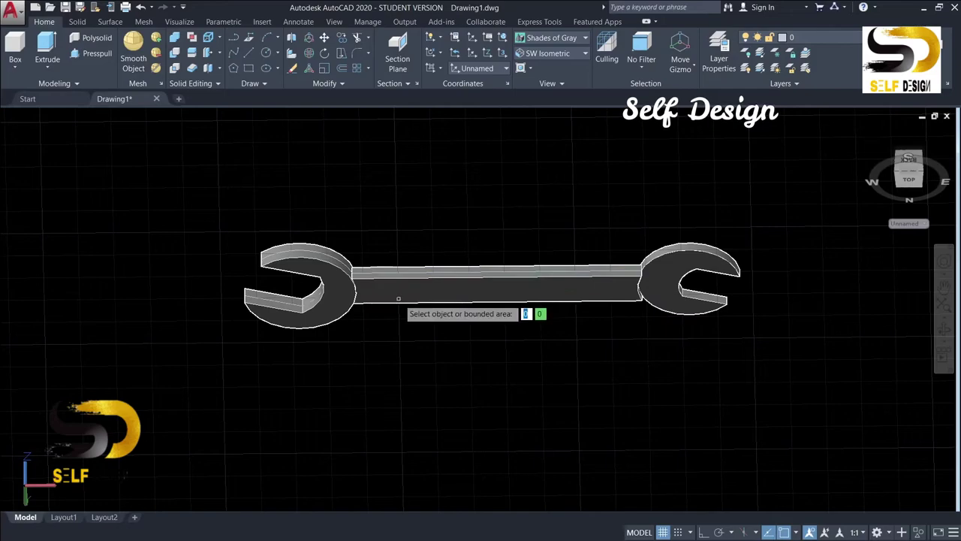
left_click(661, 288)
type("2.5")
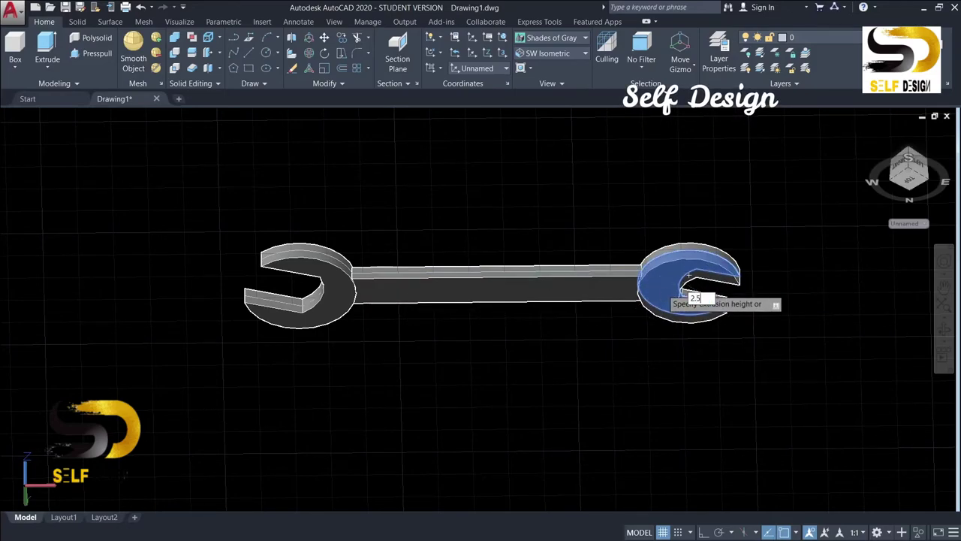
key("Return")
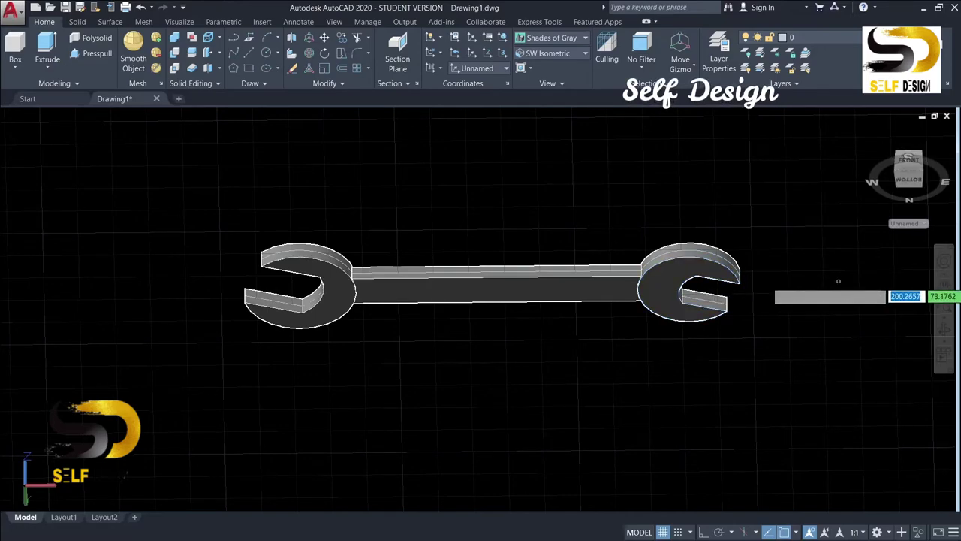
key("Escape")
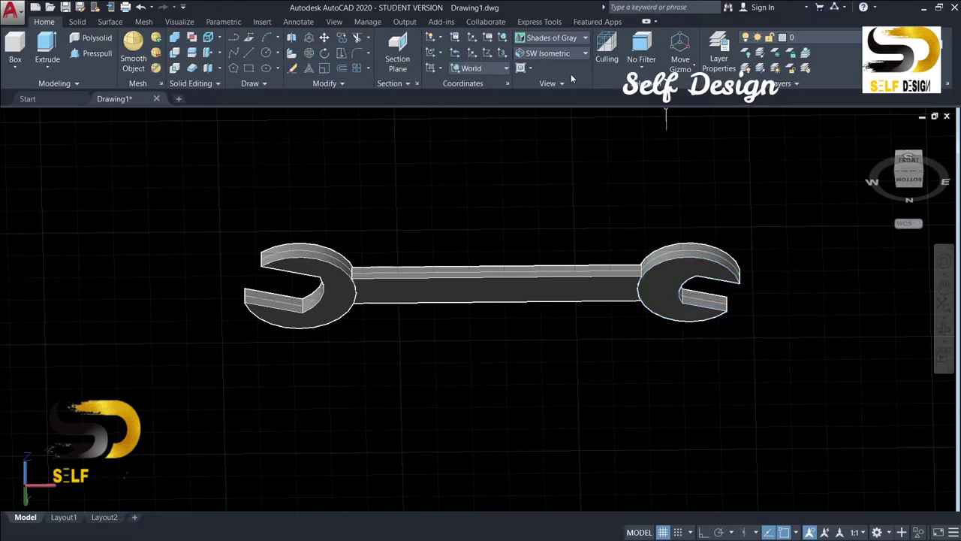
Switch to SW Isometric and union both wrench heads and the handle into one solid.
left_click(575, 54)
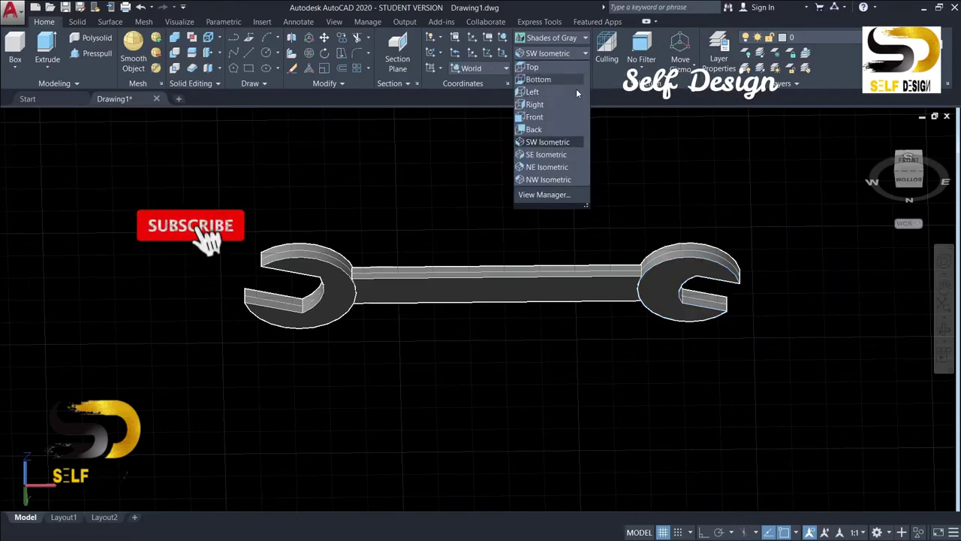
left_click(574, 143)
type("UN")
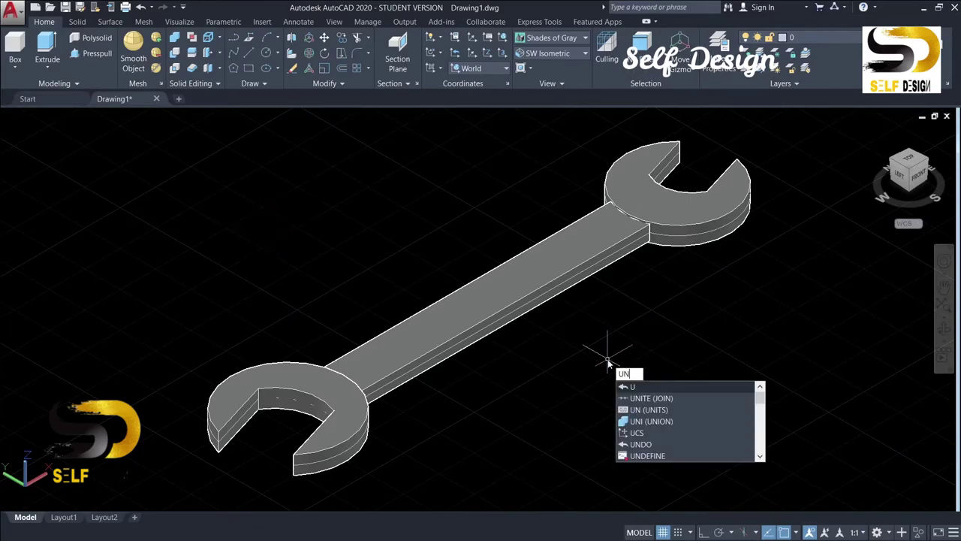
type("n")
key("Return")
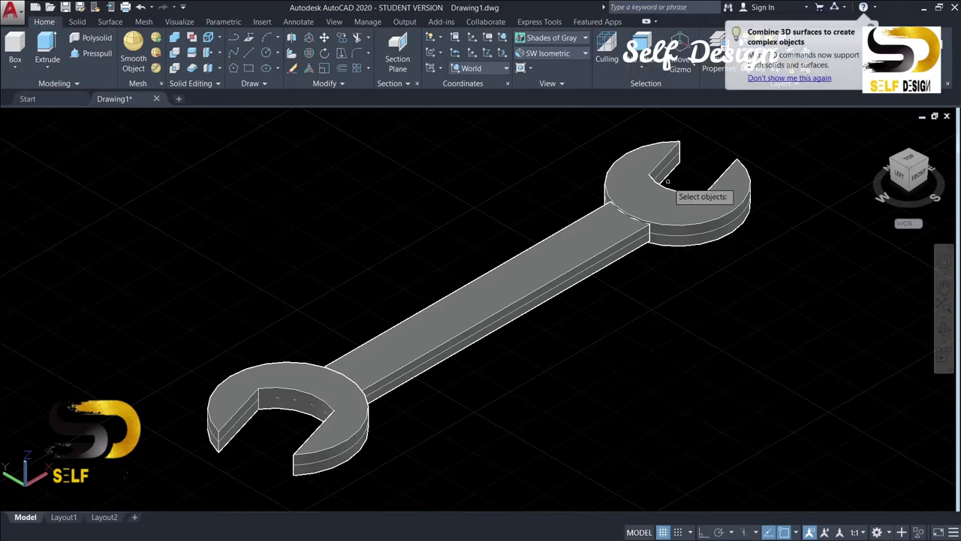
left_click(652, 198)
left_click(654, 199)
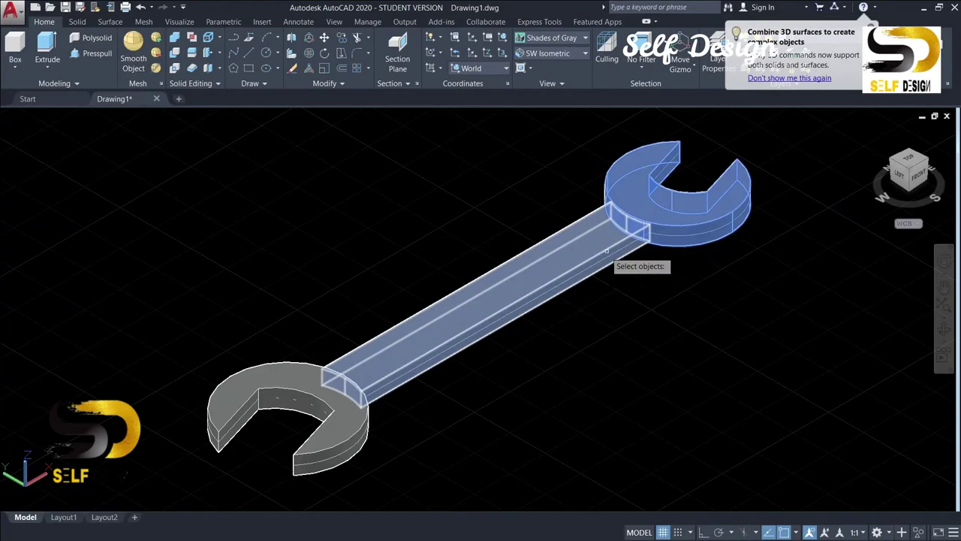
left_click(572, 248)
left_click(259, 376)
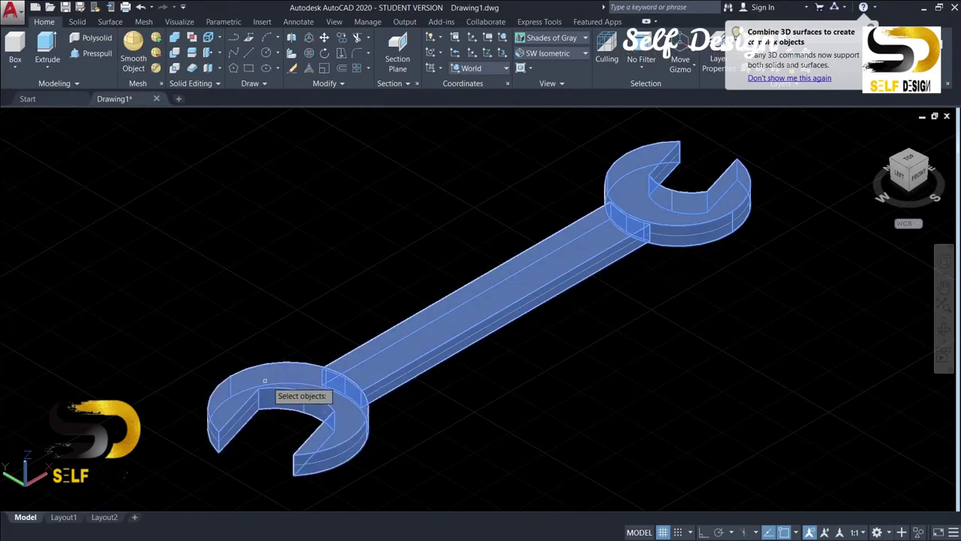
mouse_move(766, 339)
middle_mouse_down("shift")
mouse_move(722, 252)
mouse_move(702, 385)
mouse_move(726, 386)
mouse_move(717, 368)
middle_mouse_up("shift")
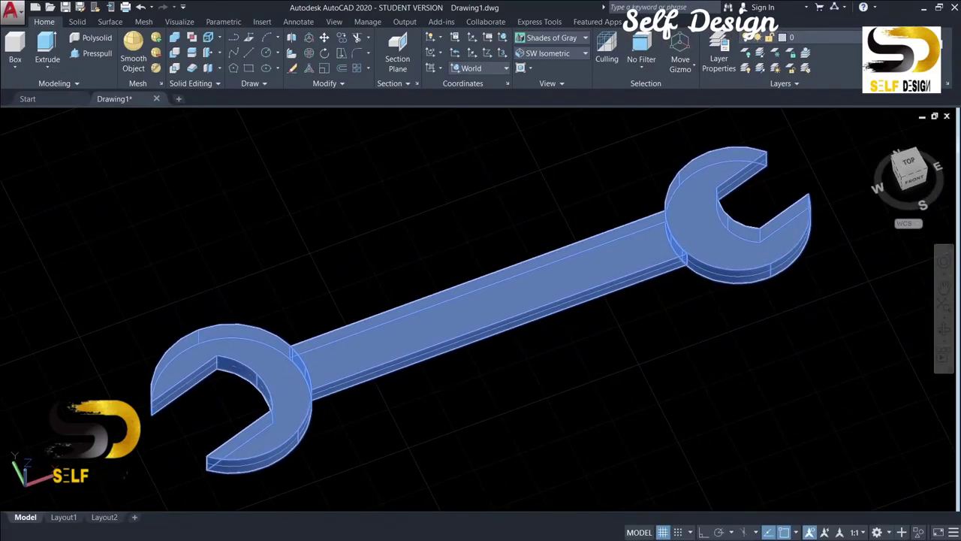
key("Escape")
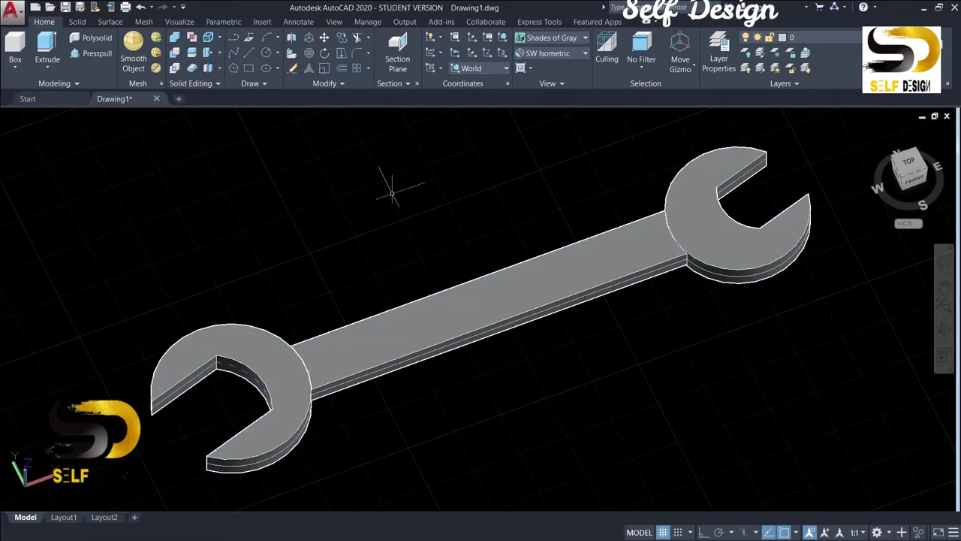
Try FILLETEDGE at the default radius, orbiting behind the wrench to preview it.
type("FI")
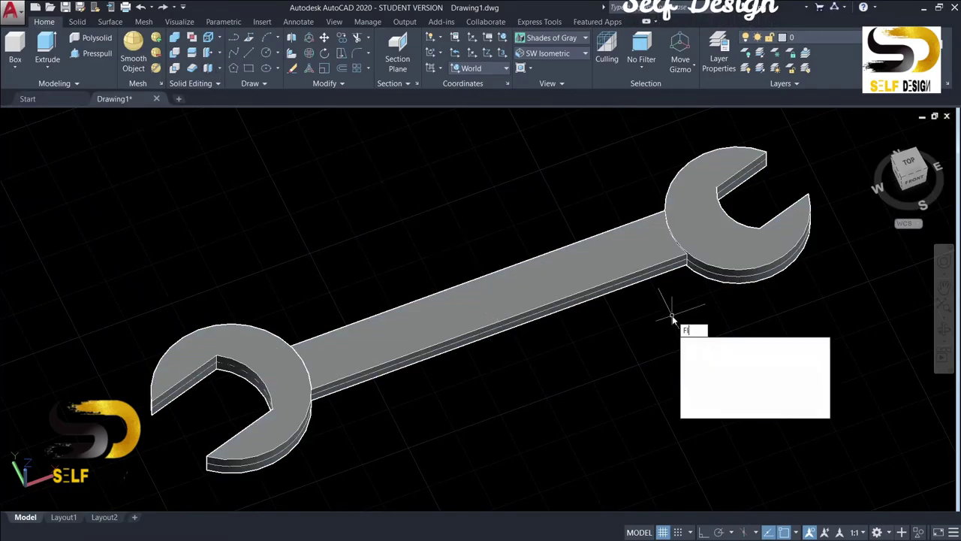
left_click(721, 355)
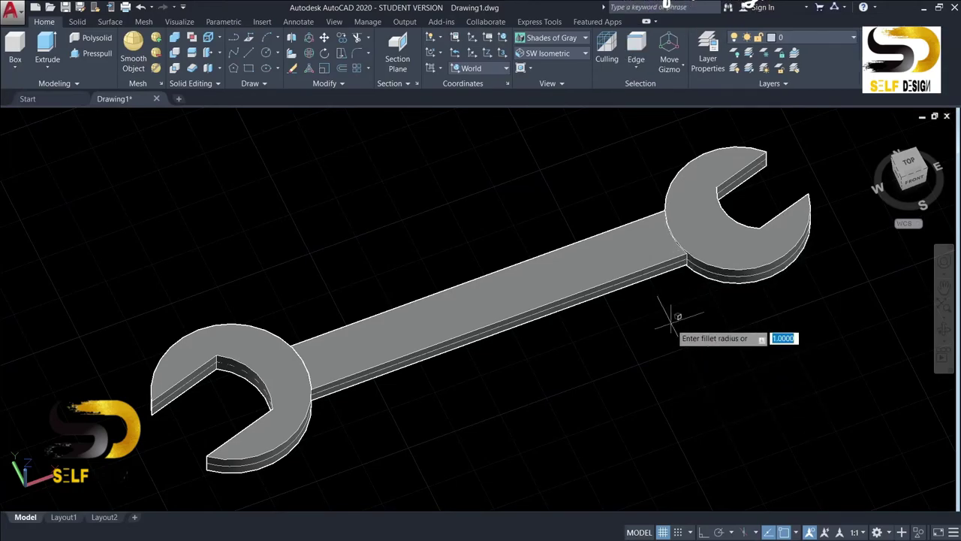
key("Return")
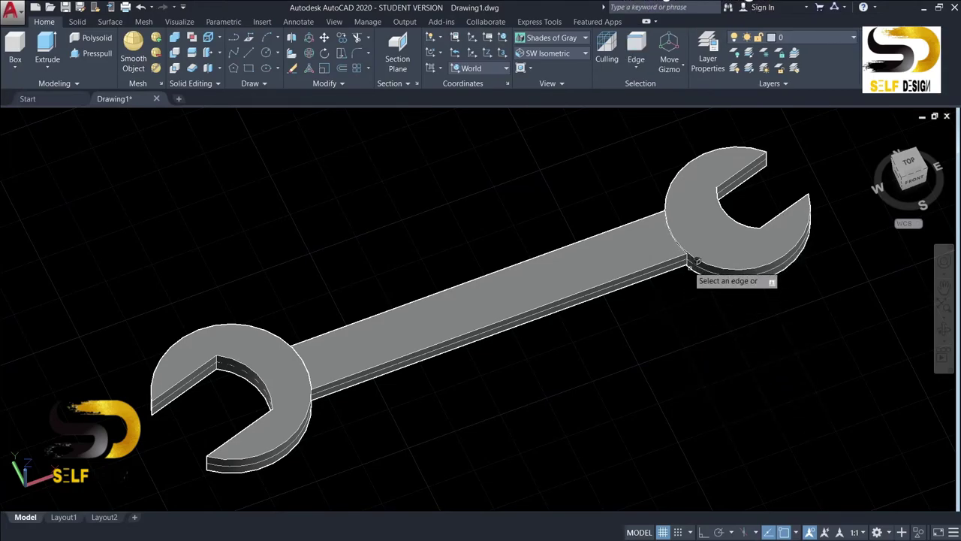
left_click(944, 329)
mouse_move(837, 313)
left_mouse_down()
mouse_move(633, 347)
mouse_move(507, 239)
left_mouse_up()
key("Escape")
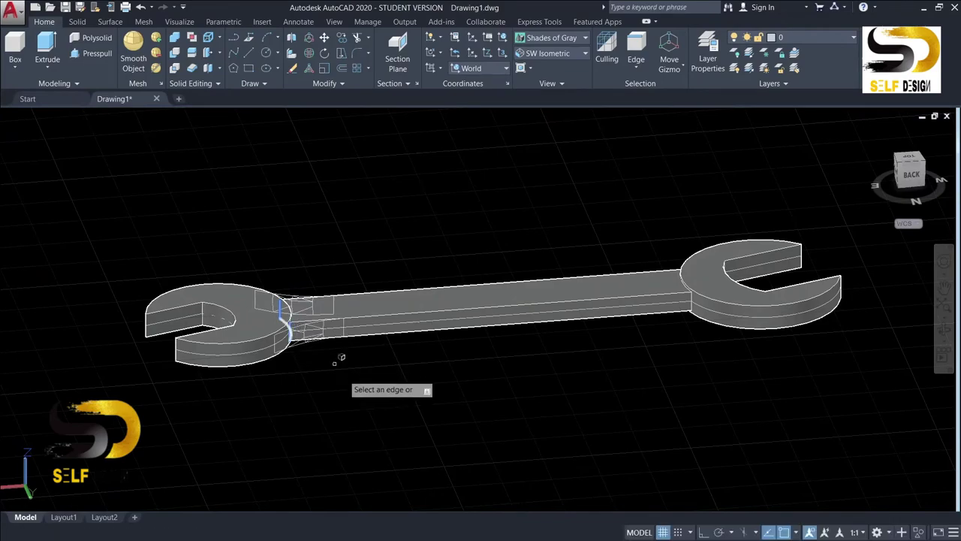
key("Return")
key("Return")
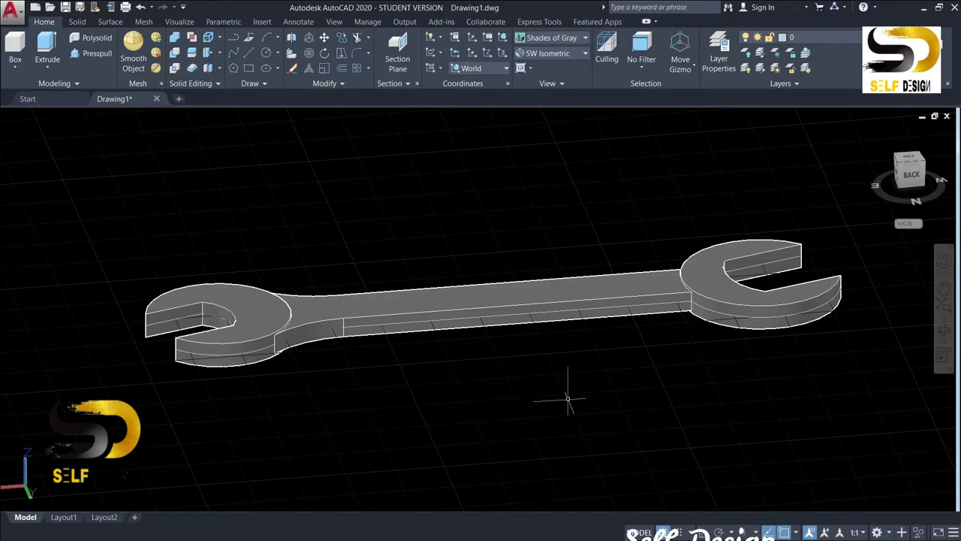
Fillet the handle-to-head junction edges at both heads with radius 5.
type("Fl")
key("Return")
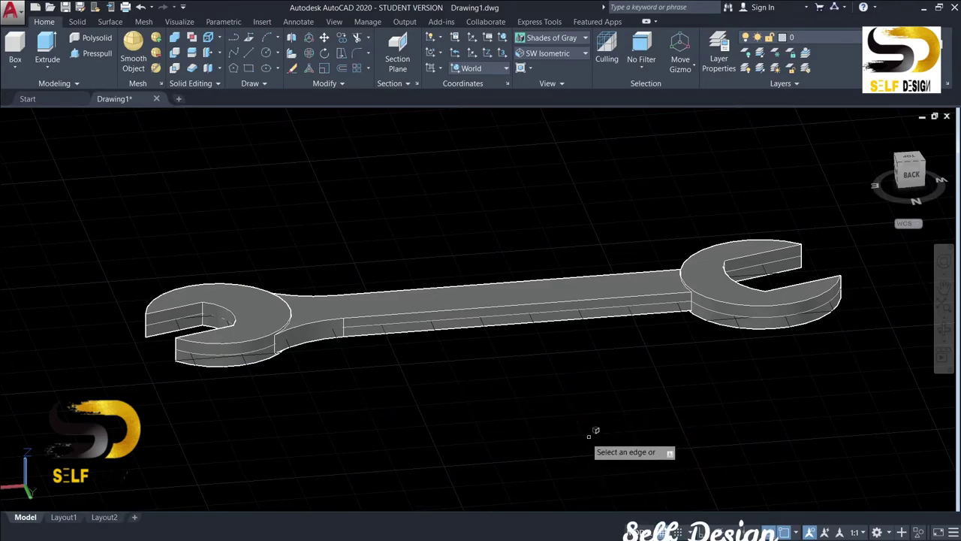
type("R")
key("Return")
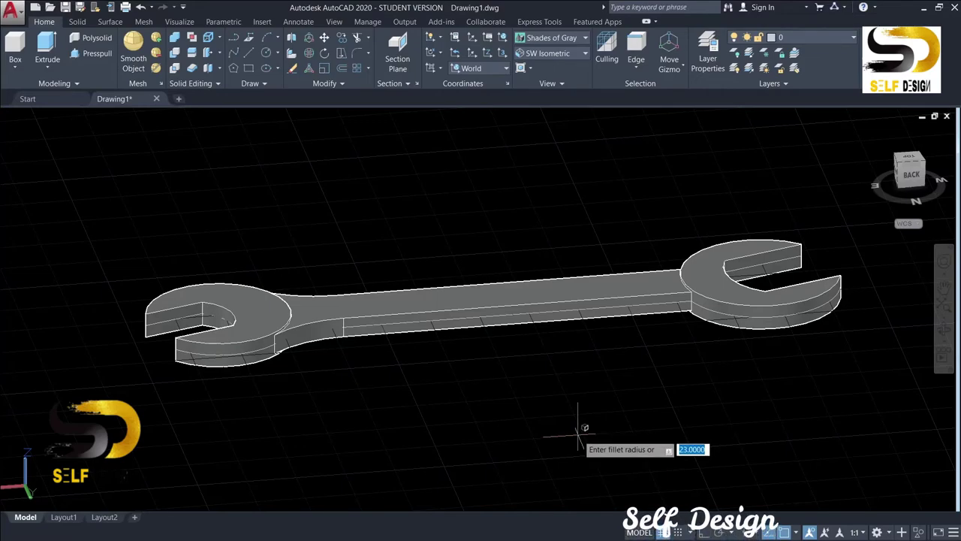
type("5")
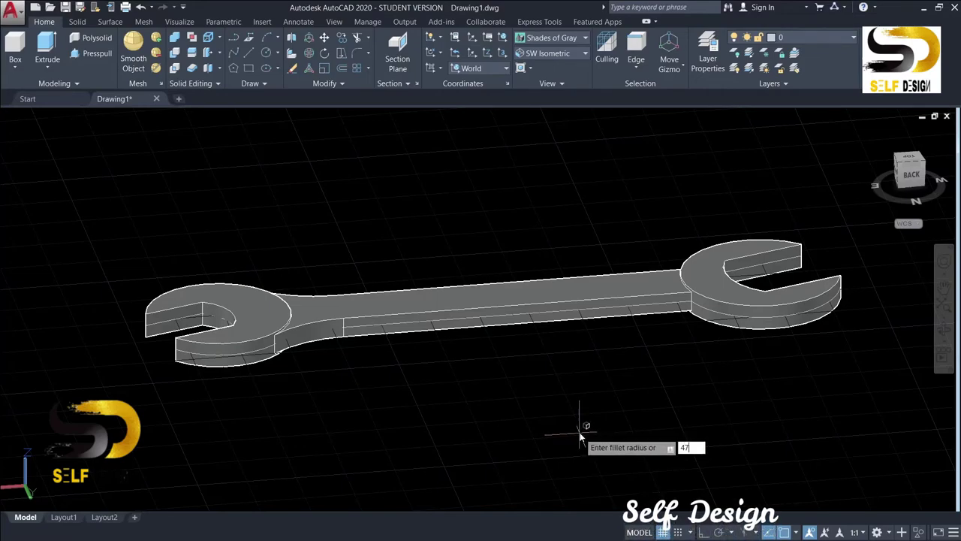
key("Return")
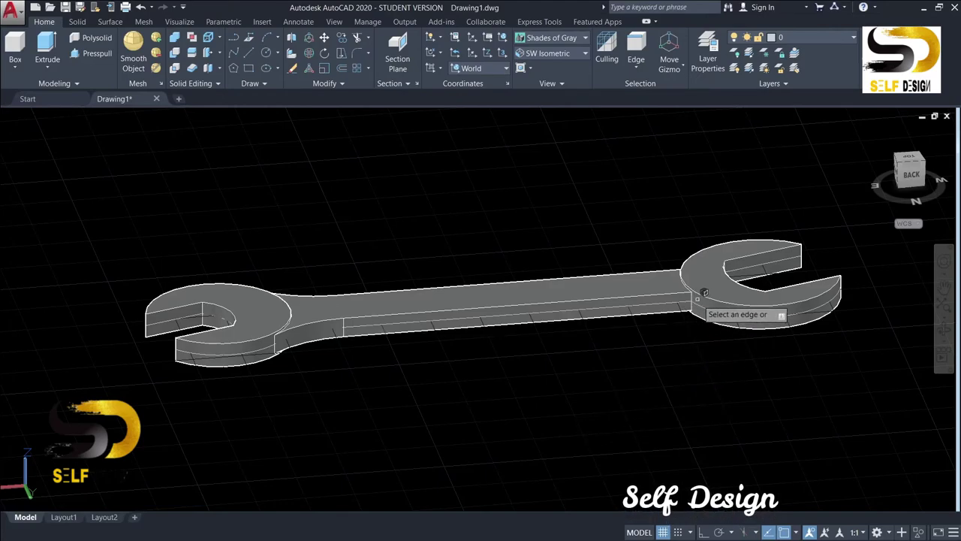
left_click(695, 300)
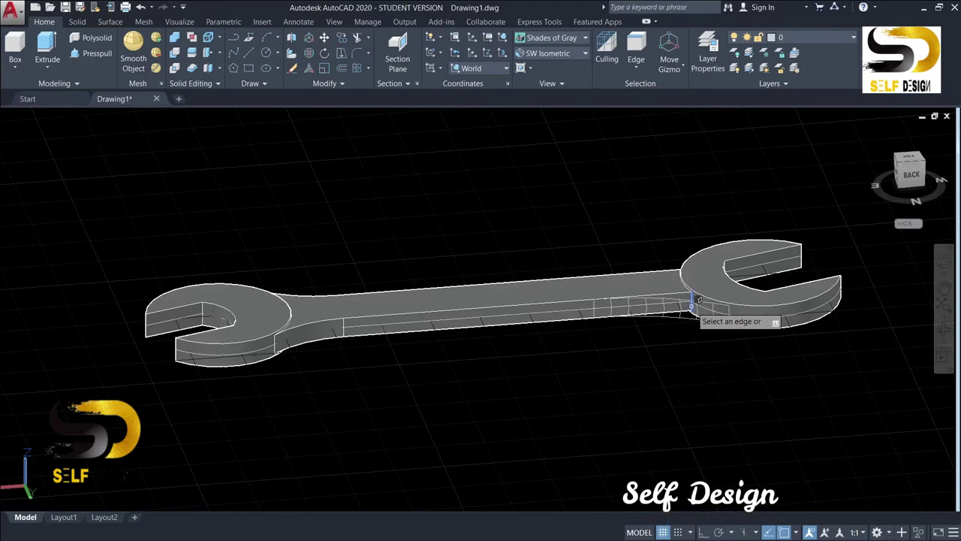
left_click(943, 336)
mouse_move(856, 275)
left_mouse_down()
mouse_move(657, 365)
mouse_move(533, 278)
left_mouse_up()
key("Escape")
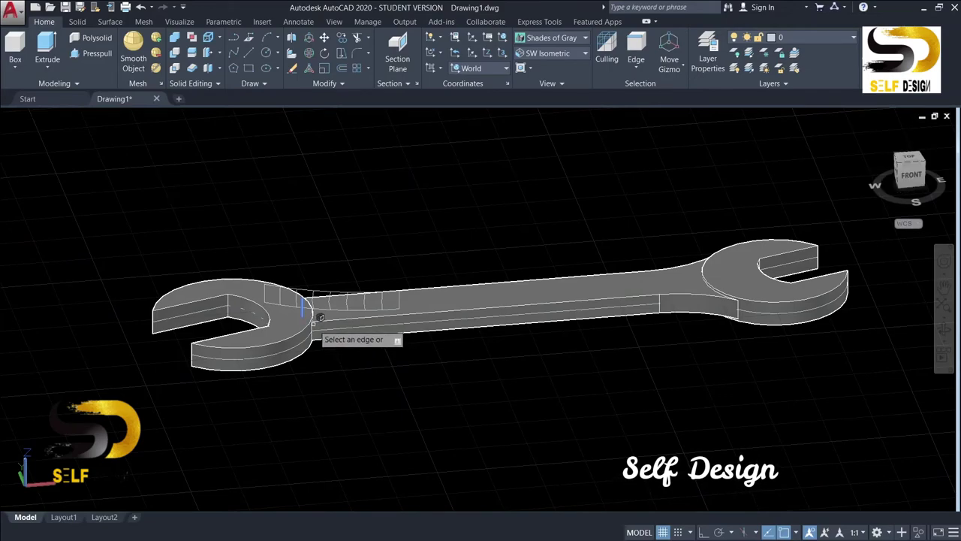
left_click(313, 324)
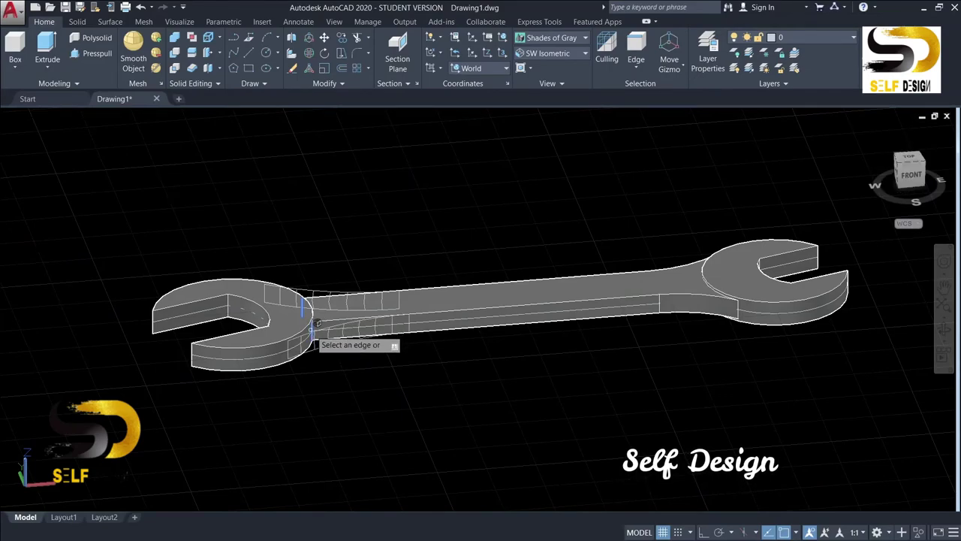
key("Return")
key("Return")
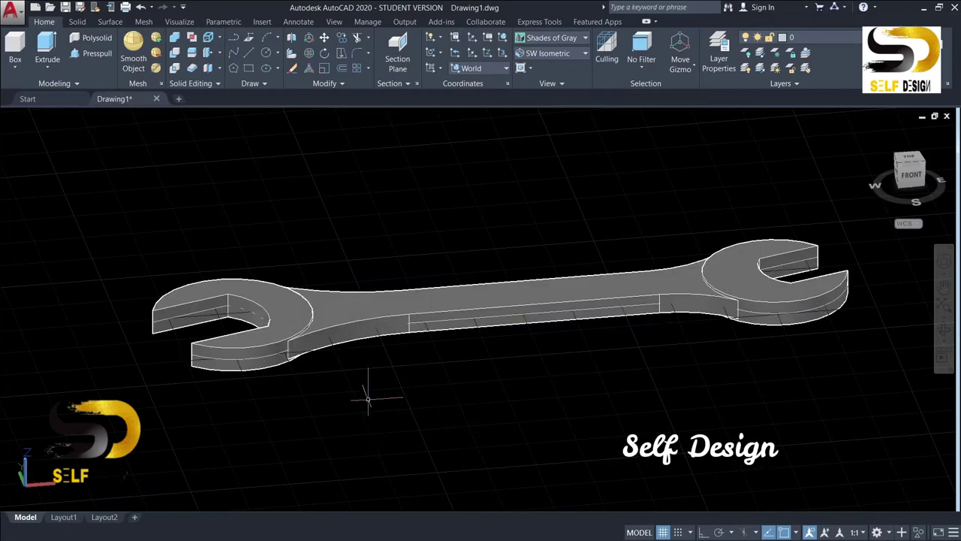
Return to the SW Isometric view and display the wrench as 2D Wireframe.
left_click(552, 53)
left_click(552, 142)
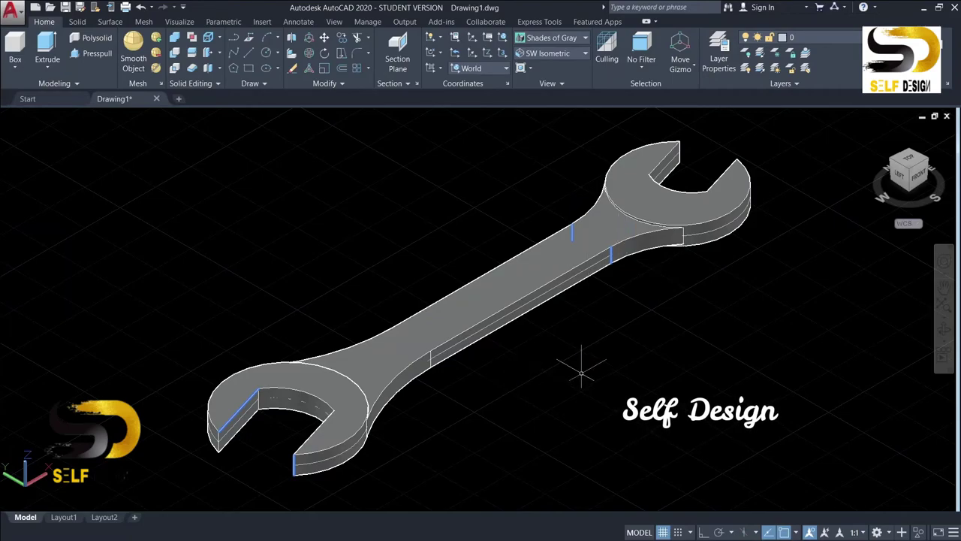
left_click(568, 39)
left_click(536, 86)
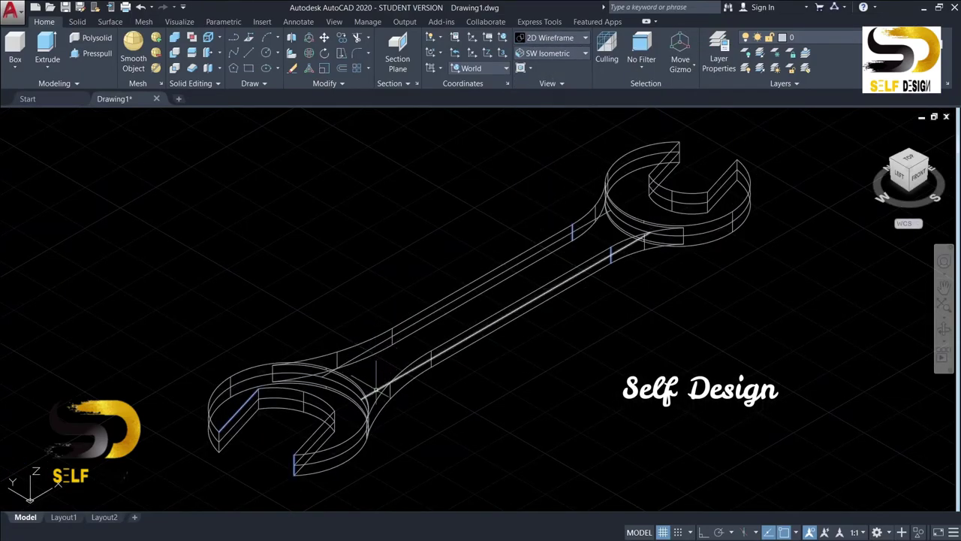
Select the handle and both jaws' edges, then clear the selection, leaving the view unchanged.
left_click(375, 392)
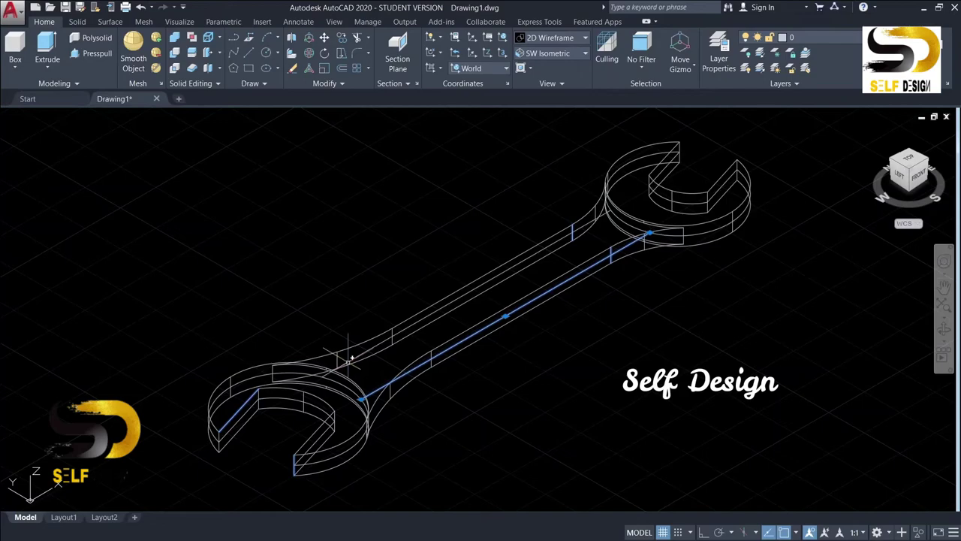
left_click(349, 360)
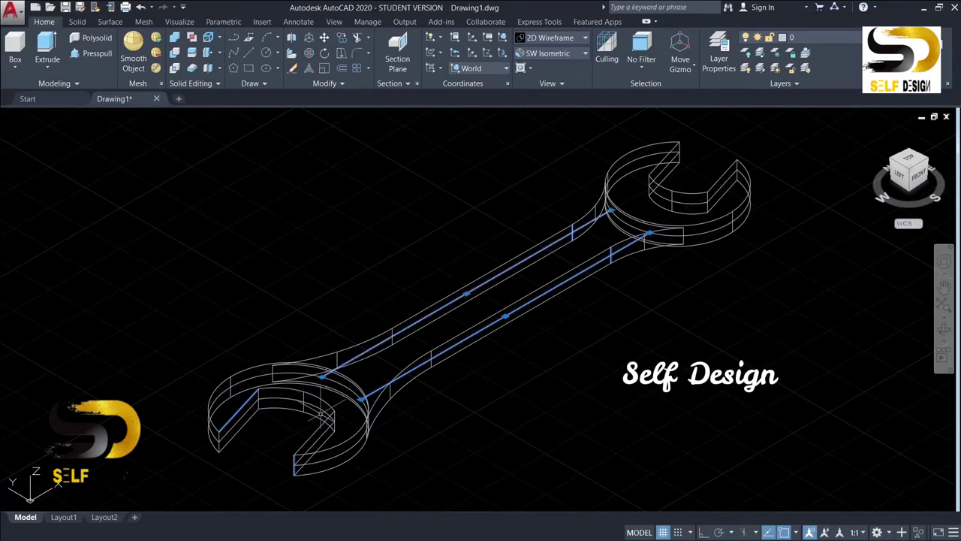
left_click_drag(413, 481, 254, 398)
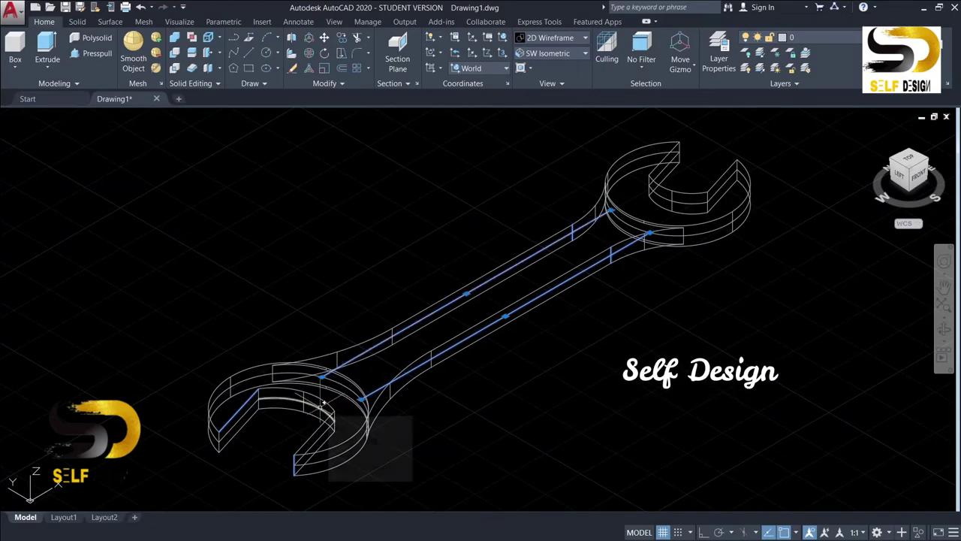
left_click(239, 419)
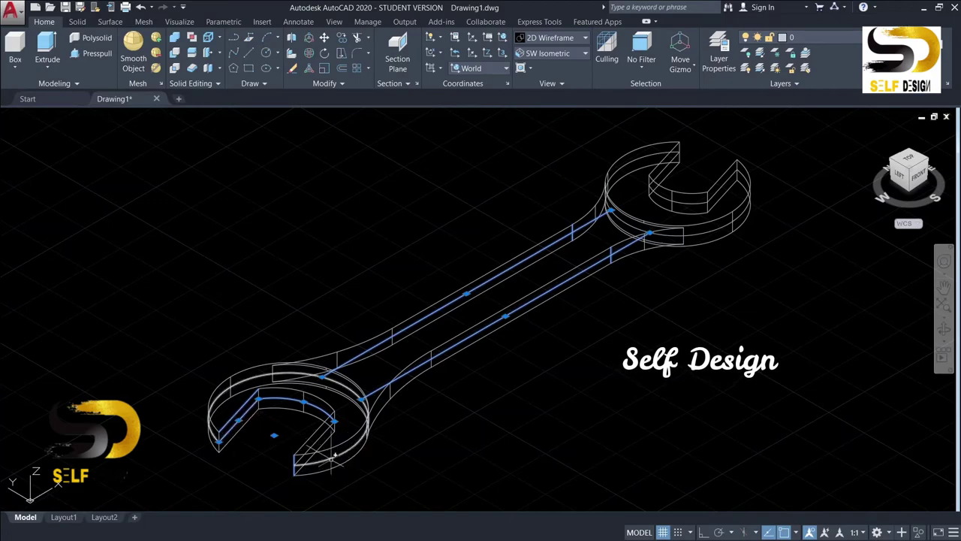
left_click(240, 425)
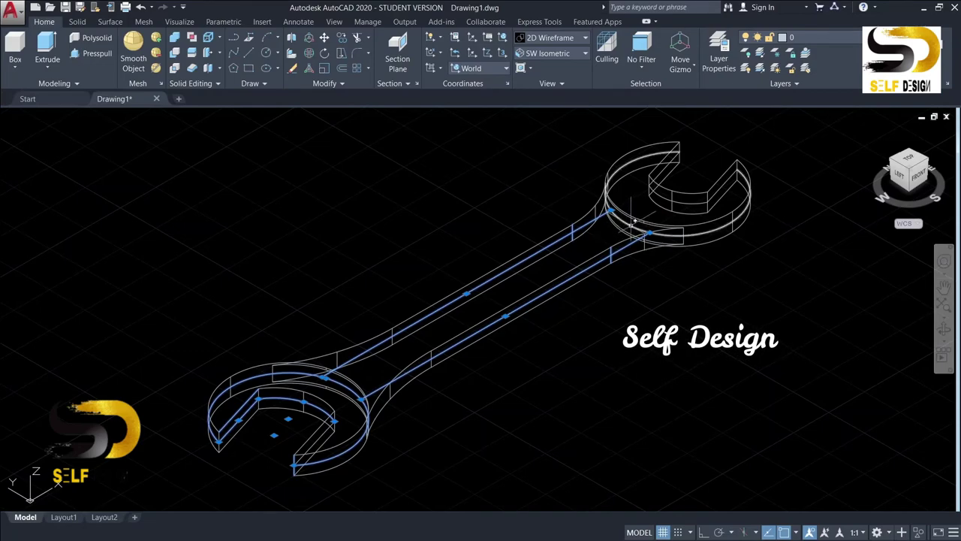
left_click(678, 197)
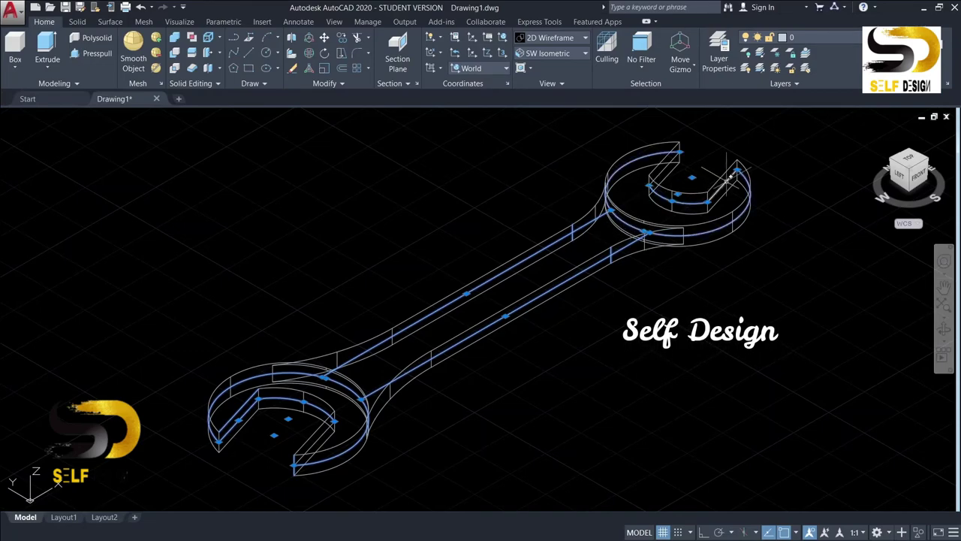
left_click(685, 175)
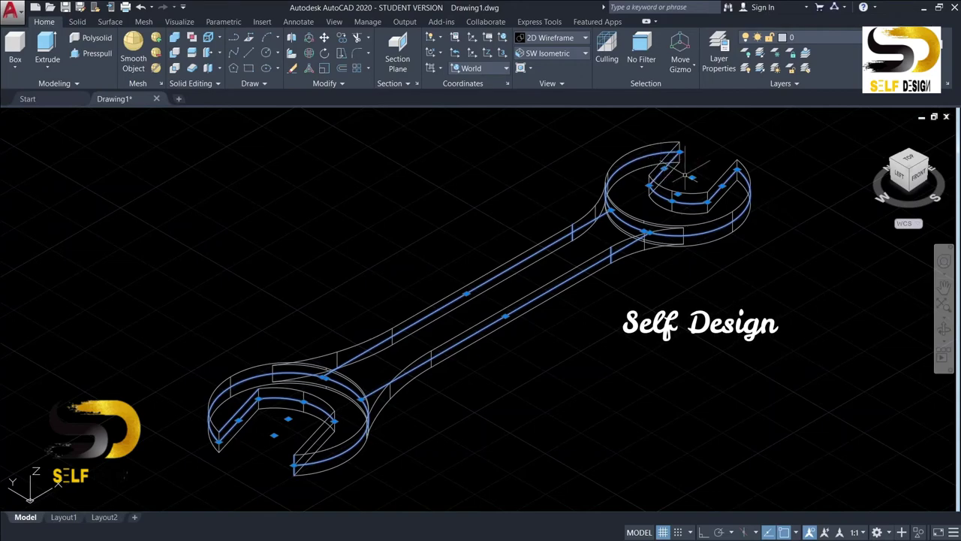
key("Escape")
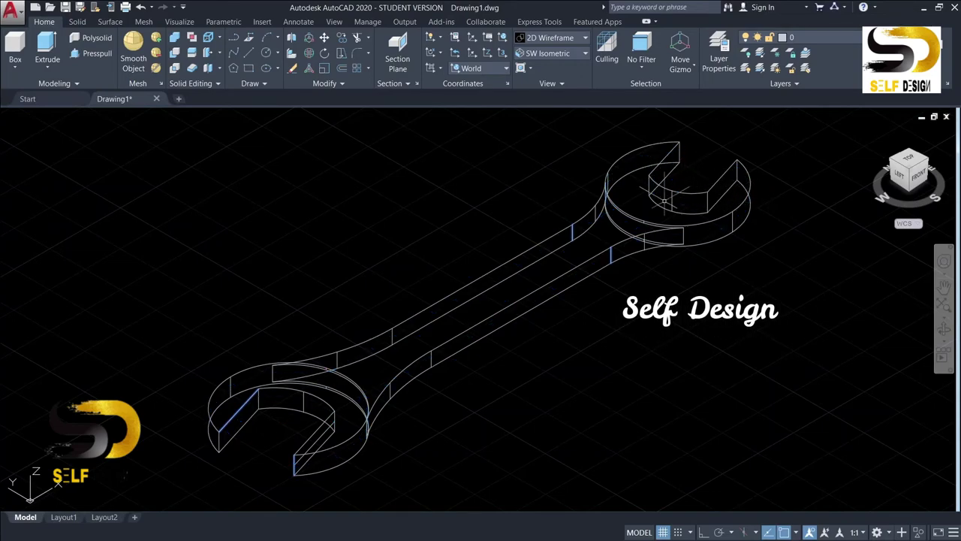
left_click(570, 52)
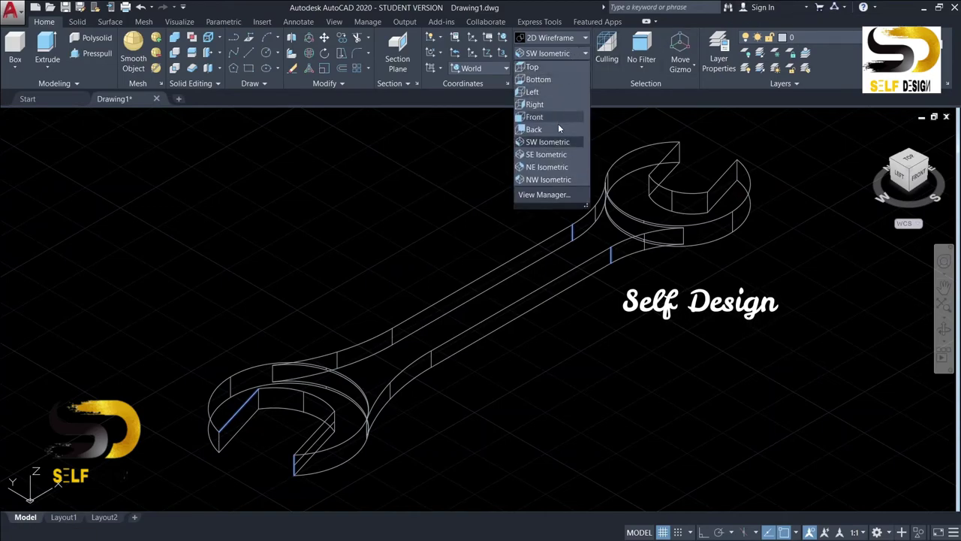
left_click(425, 133)
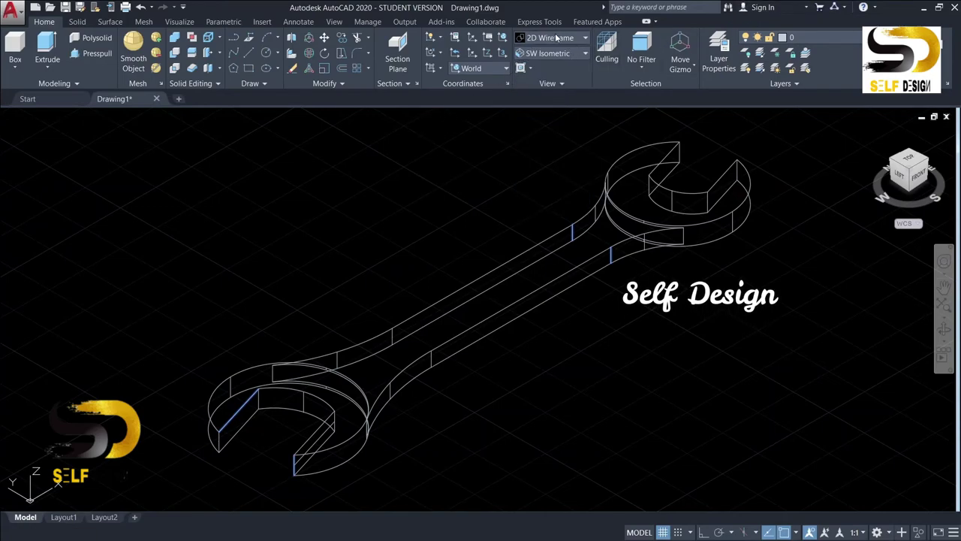
left_click(556, 37)
Shade the wrench in Shades of Gray and zoom in on it.
left_click(638, 103)
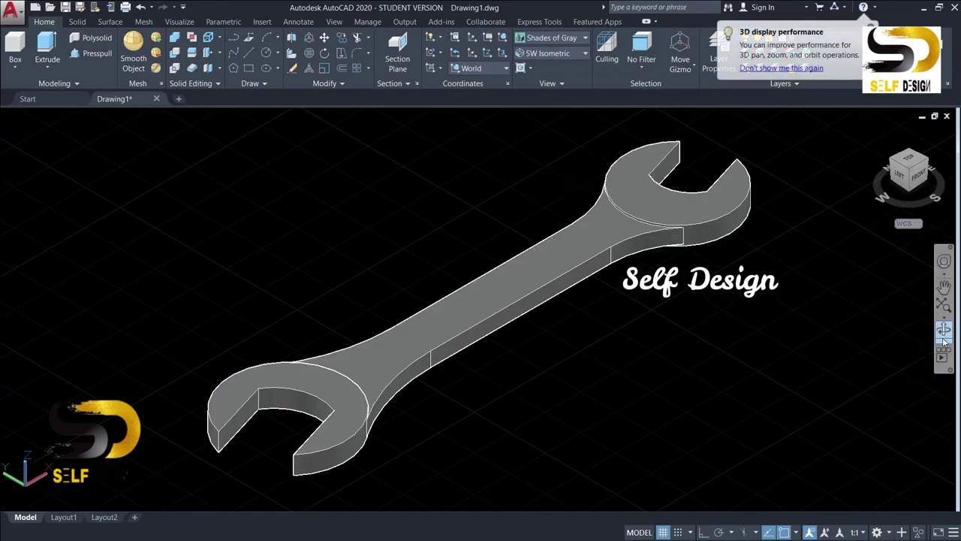
scroll(586, 302, "up", 2)
scroll(587, 303, "down", 2)
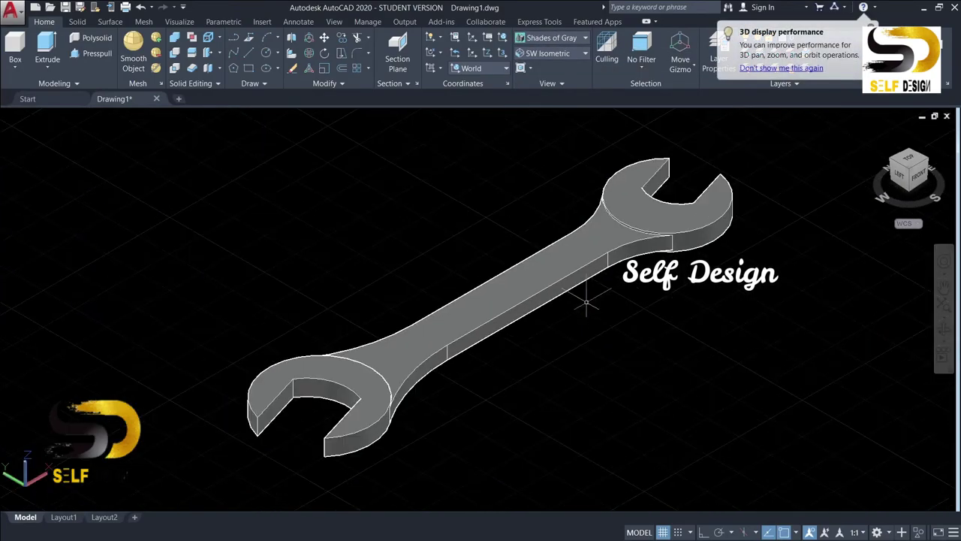
scroll(593, 296, "down", 1)
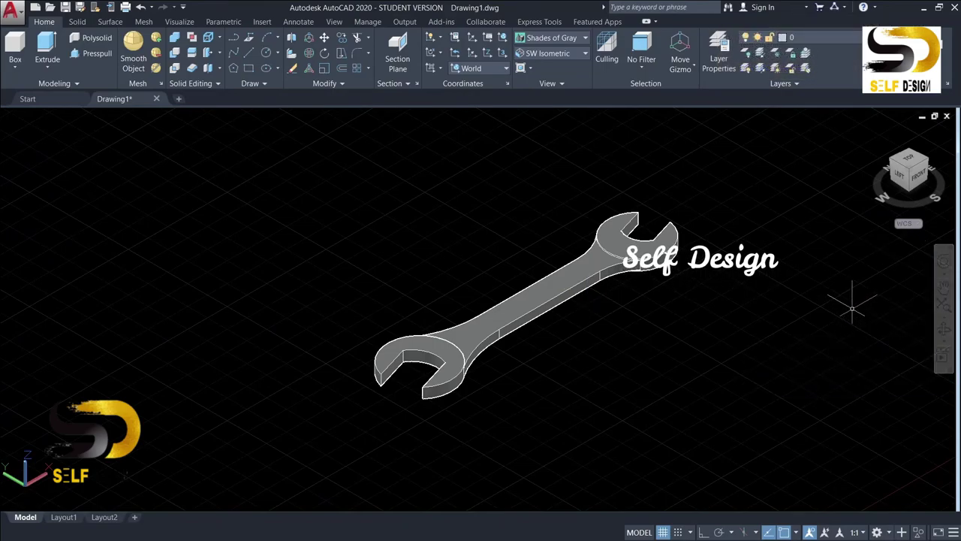
scroll(578, 300, "up", 2)
type("F")
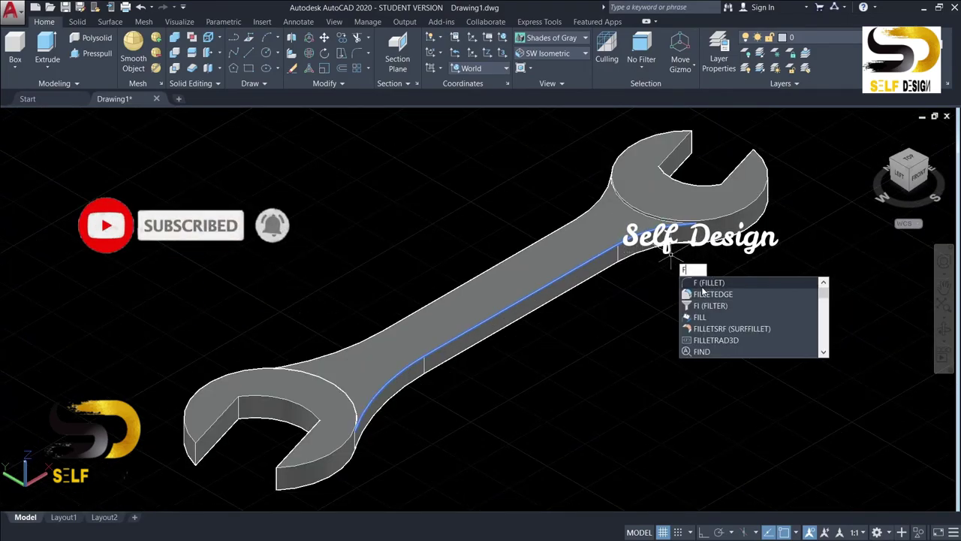
Start a radius 1 fillet and pick the handle's straight and curved top edges at both heads.
key("Return")
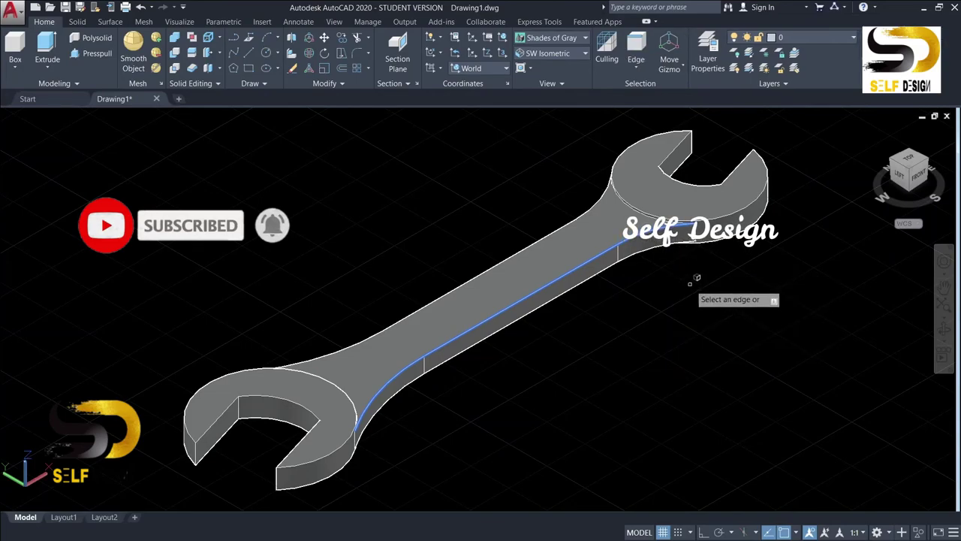
type("R")
key("Return")
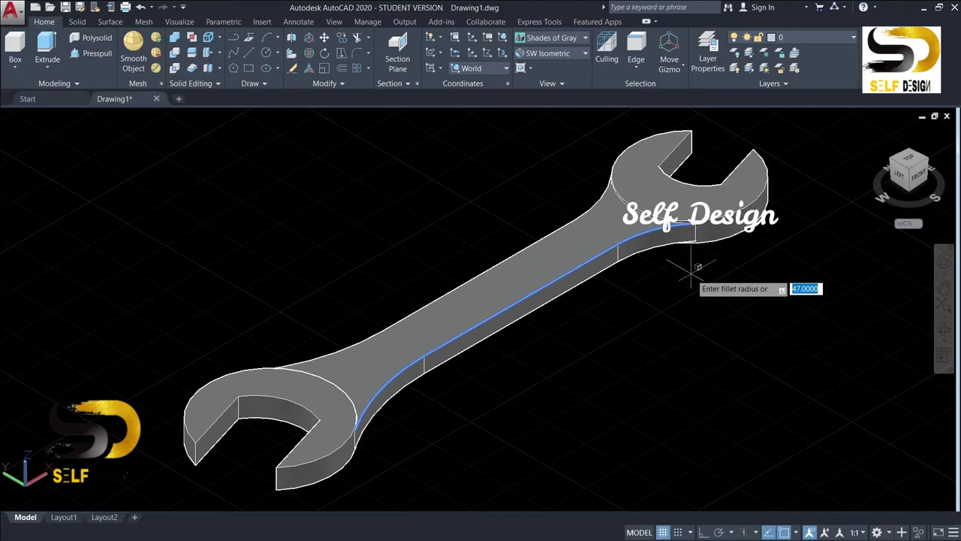
key("Return")
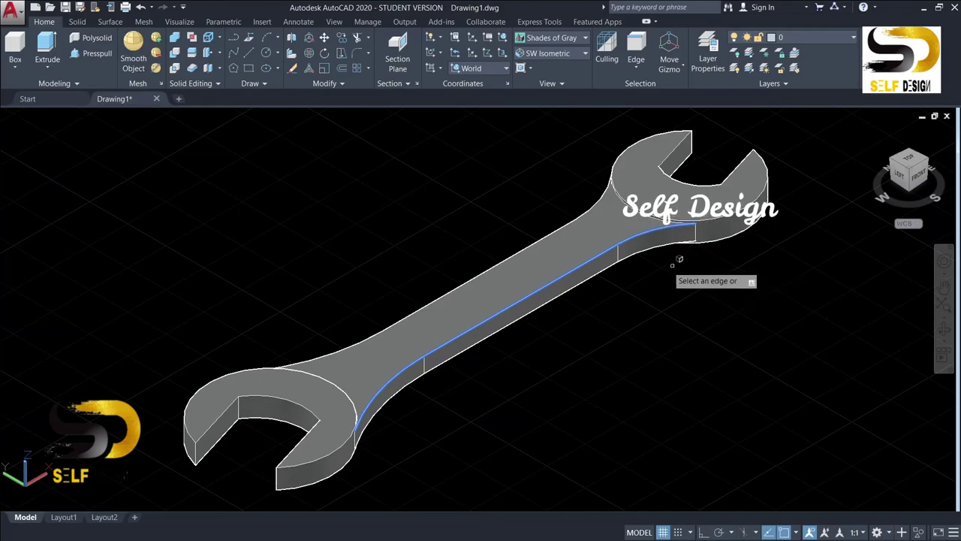
left_click(569, 269)
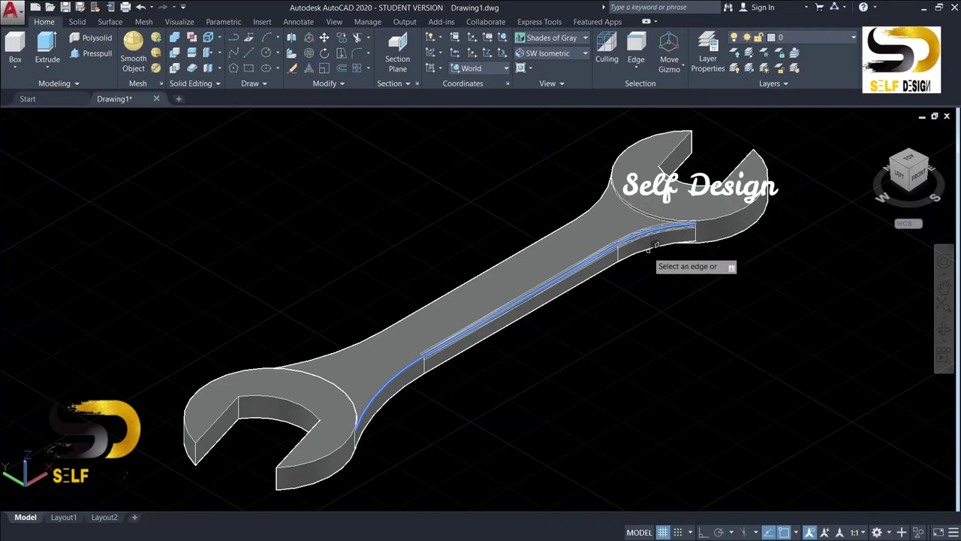
left_click(653, 246)
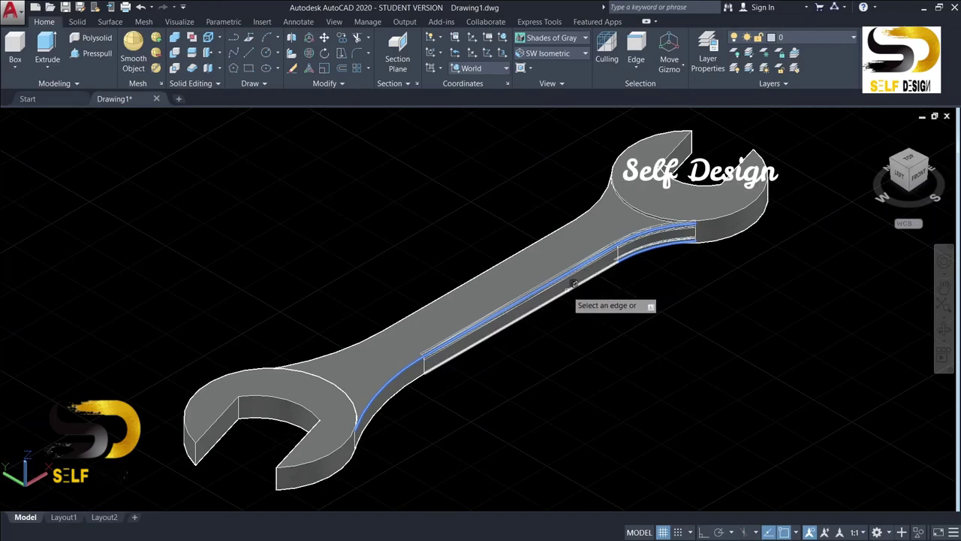
left_click(573, 284)
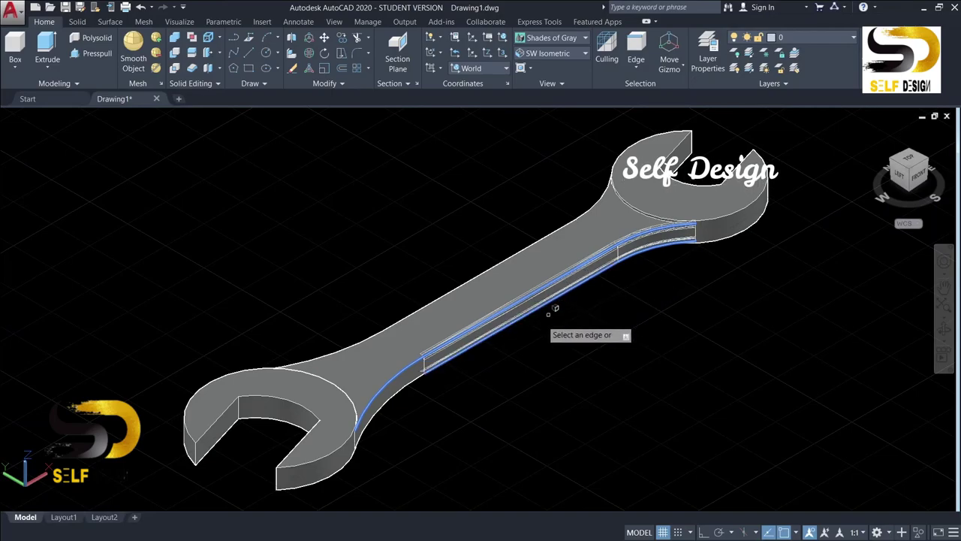
left_click(385, 385)
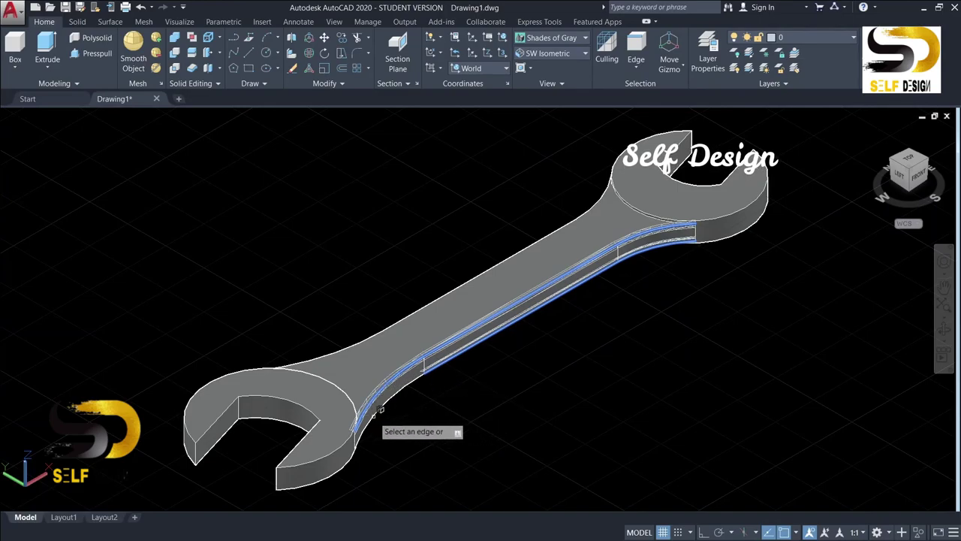
left_click(356, 441)
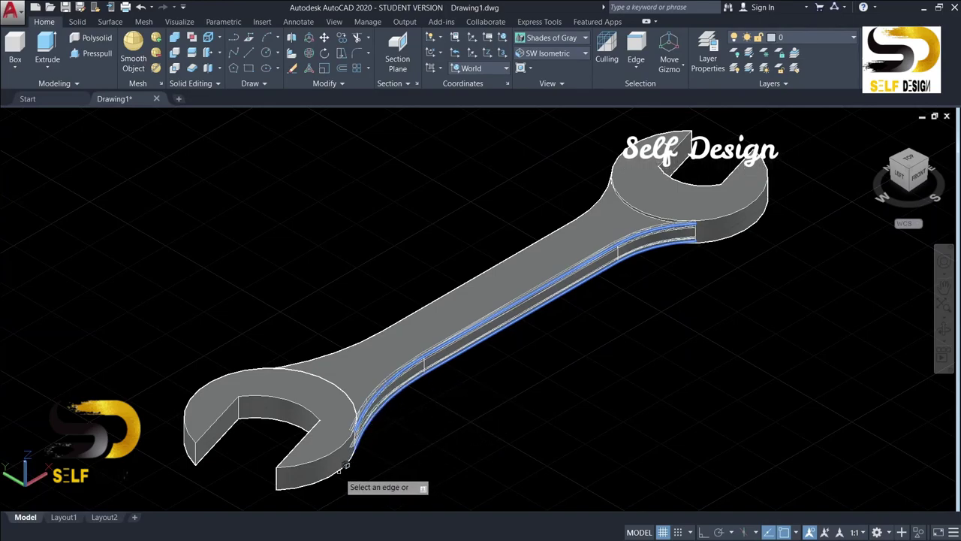
left_click(350, 341)
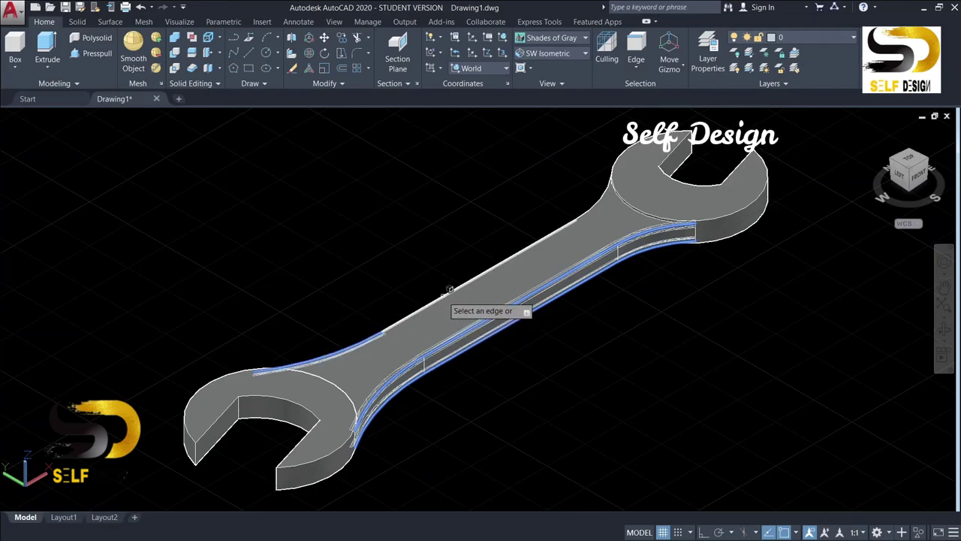
left_click(570, 226)
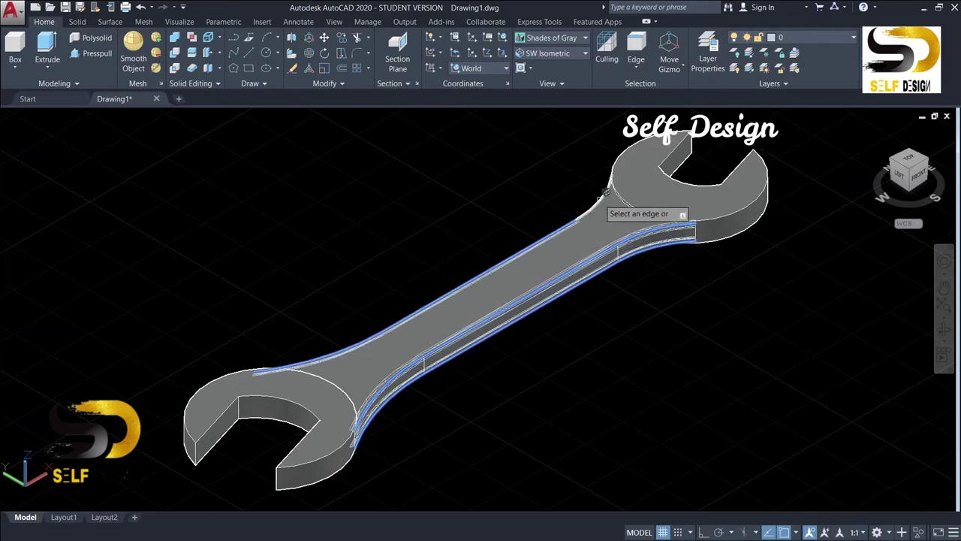
left_click(605, 193)
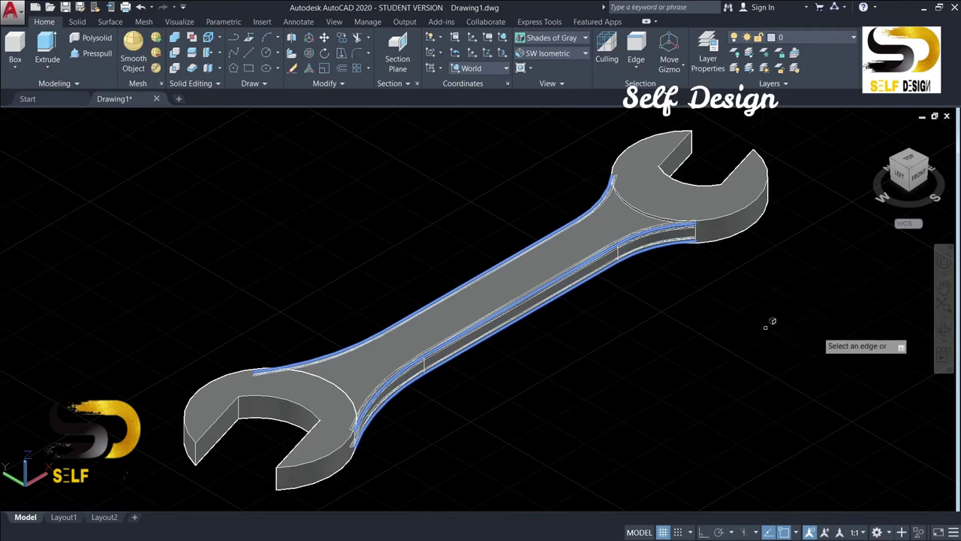
Orbit to the side, add the handle's lower edges, and apply the radius 1 fillet.
left_click(944, 329)
mouse_move(872, 271)
left_mouse_down()
mouse_move(548, 208)
mouse_move(484, 249)
left_mouse_up()
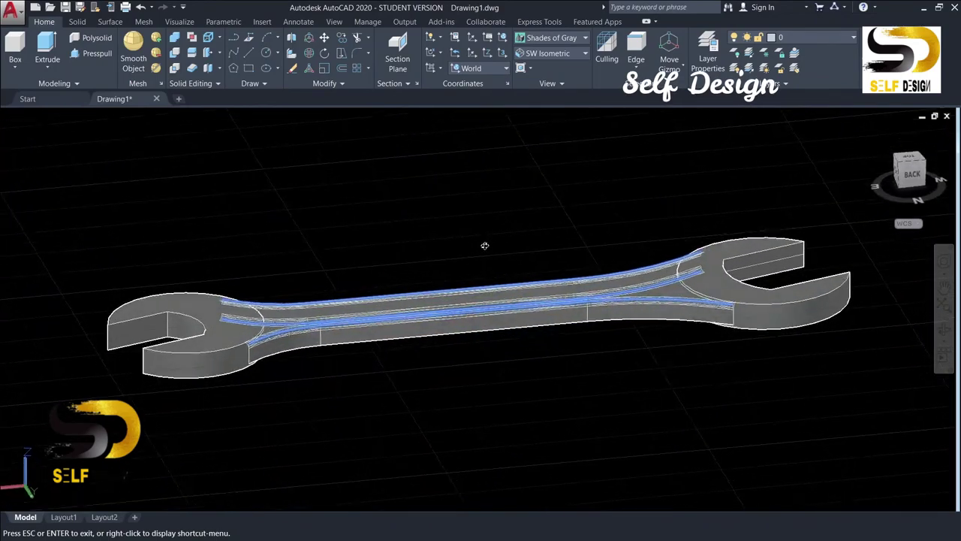
key("Escape")
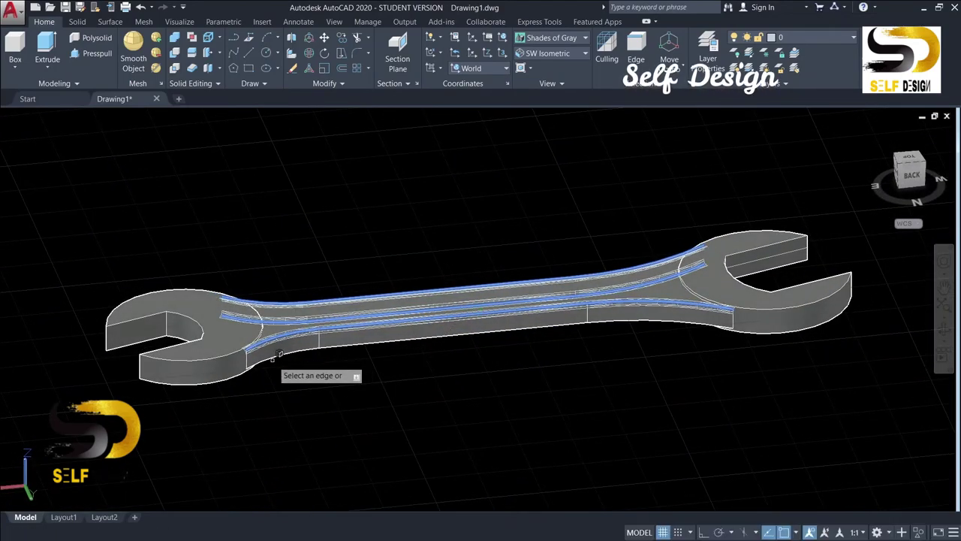
left_click(292, 353)
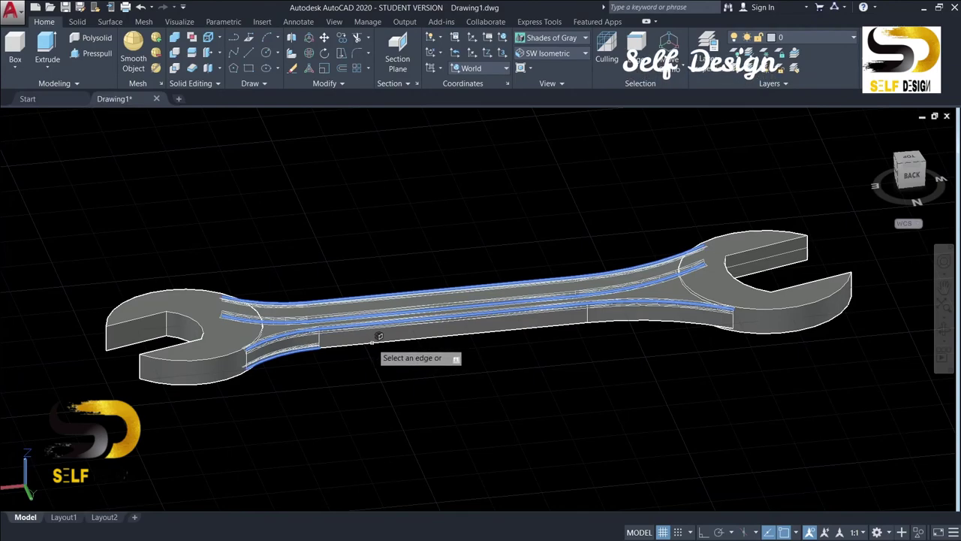
left_click(375, 340)
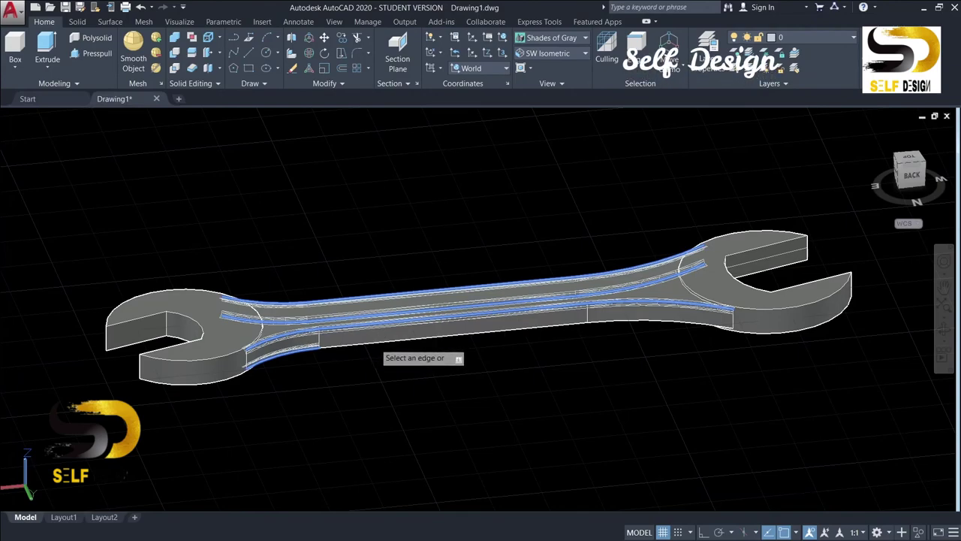
left_click(635, 320)
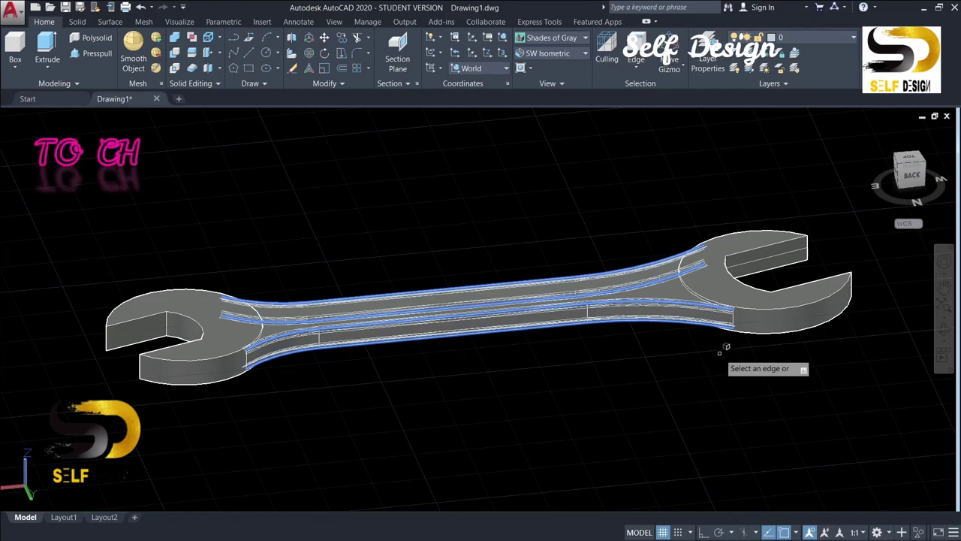
key("Return")
key("Return")
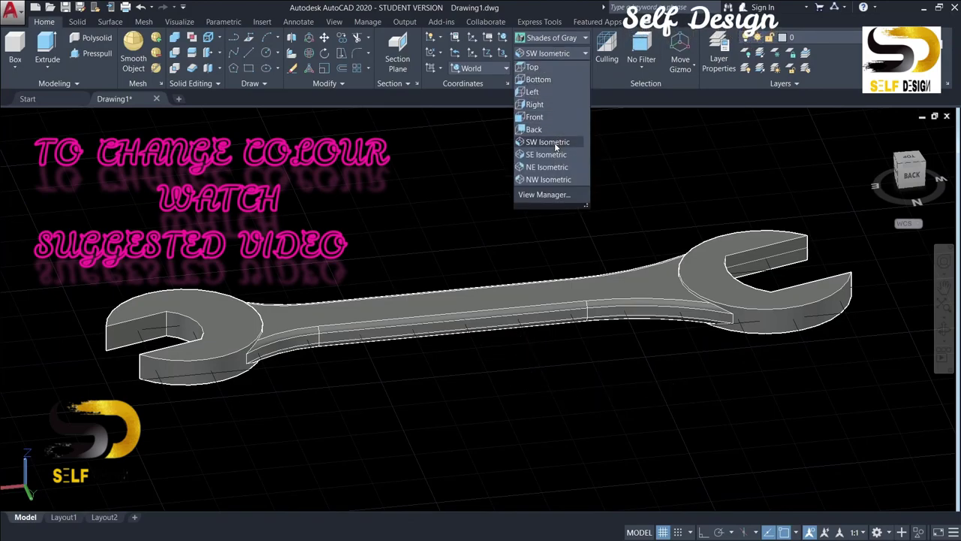
Return to the SW Isometric view and orbit to inspect the wrench's shading.
left_click(555, 144)
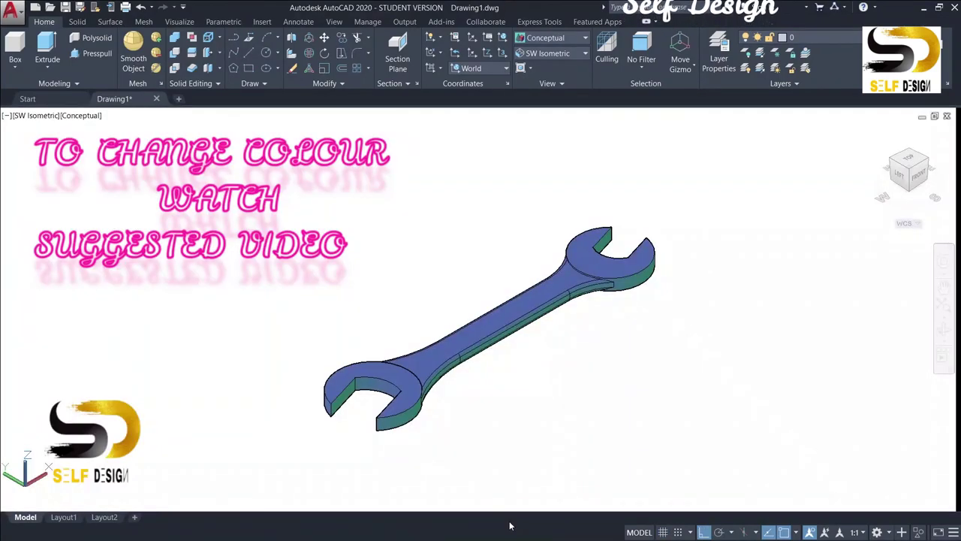
left_click(944, 328)
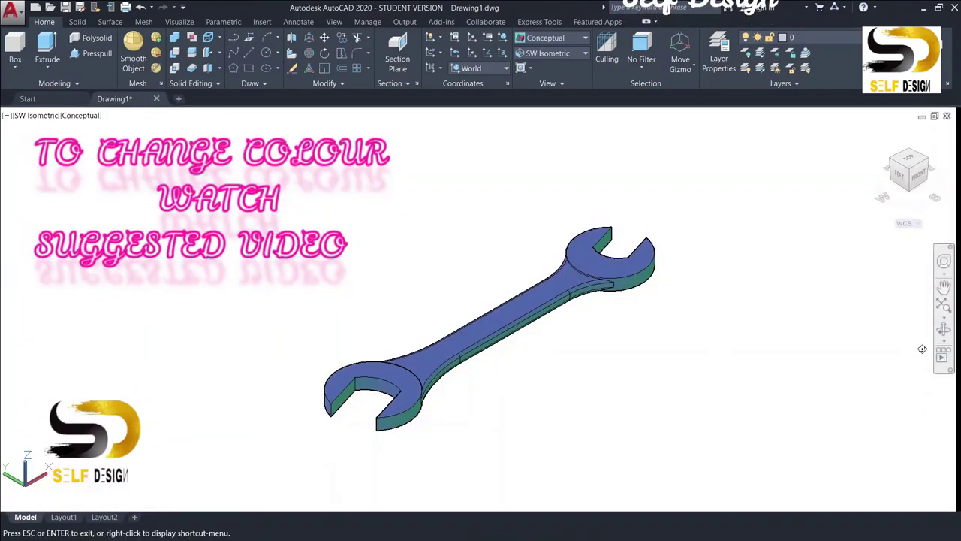
mouse_move(923, 347)
left_mouse_down()
mouse_move(890, 365)
mouse_move(797, 374)
mouse_move(726, 313)
mouse_move(711, 218)
left_mouse_up()
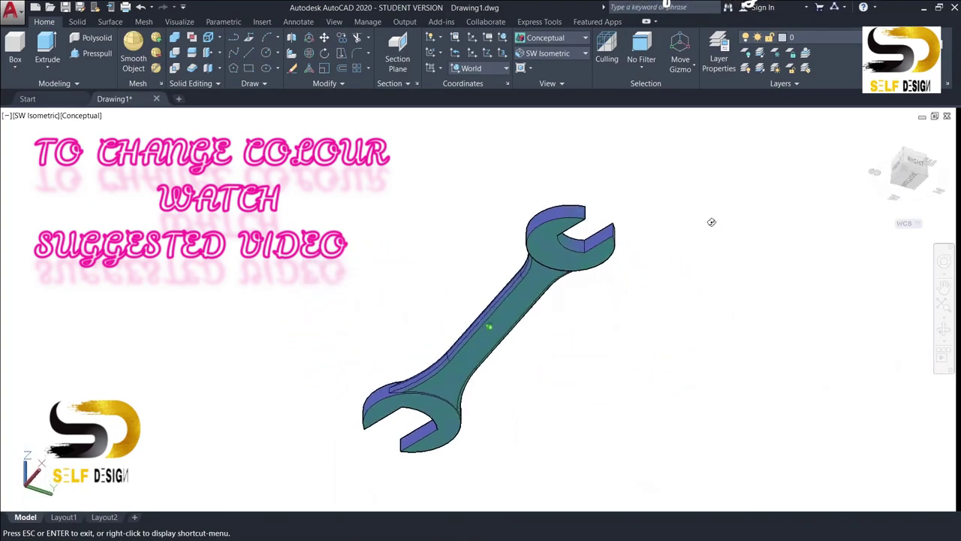